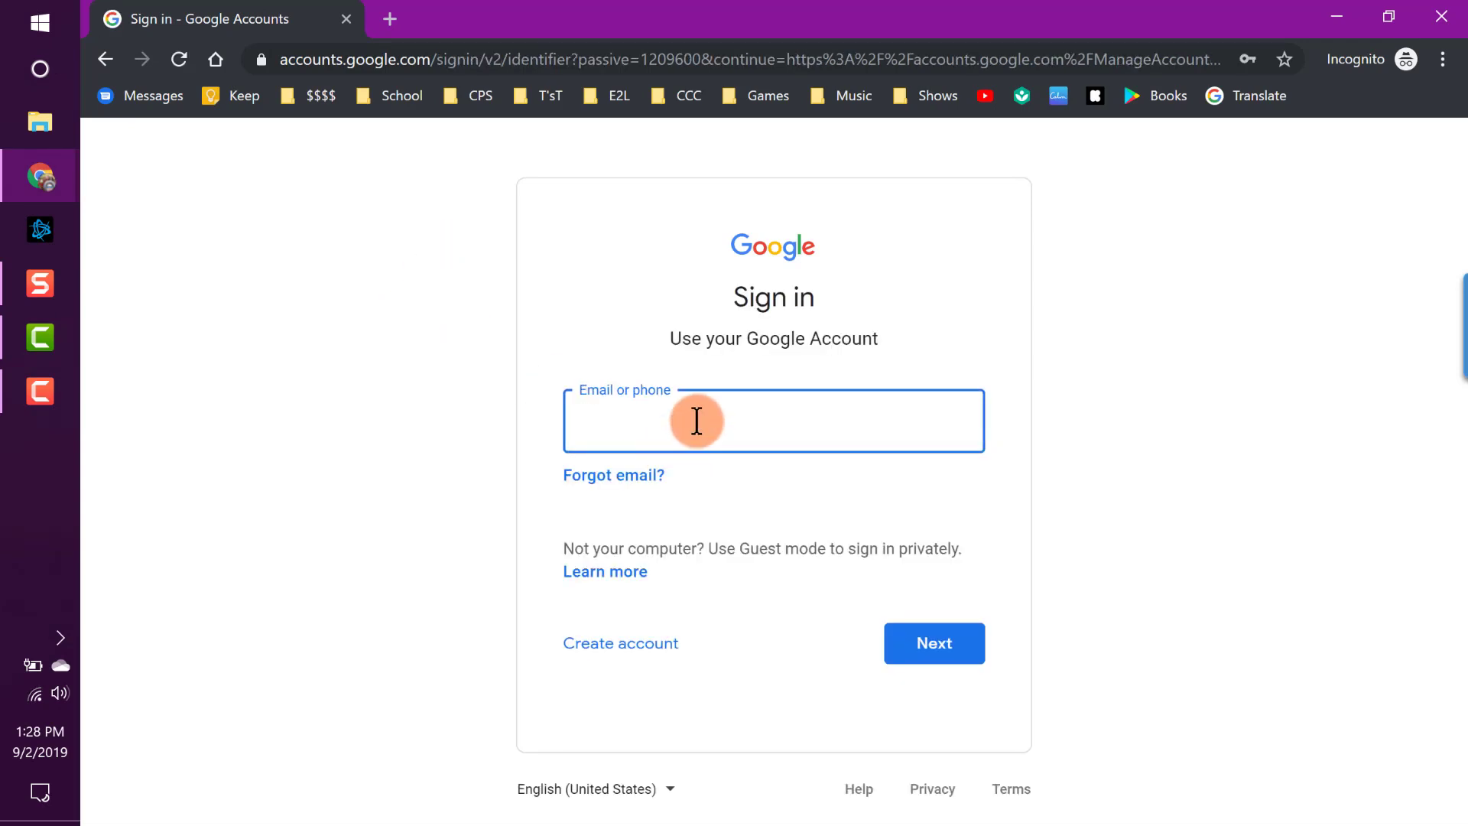
# Sign in to the Google Account with its email address and password.
pyautogui.press('Return')
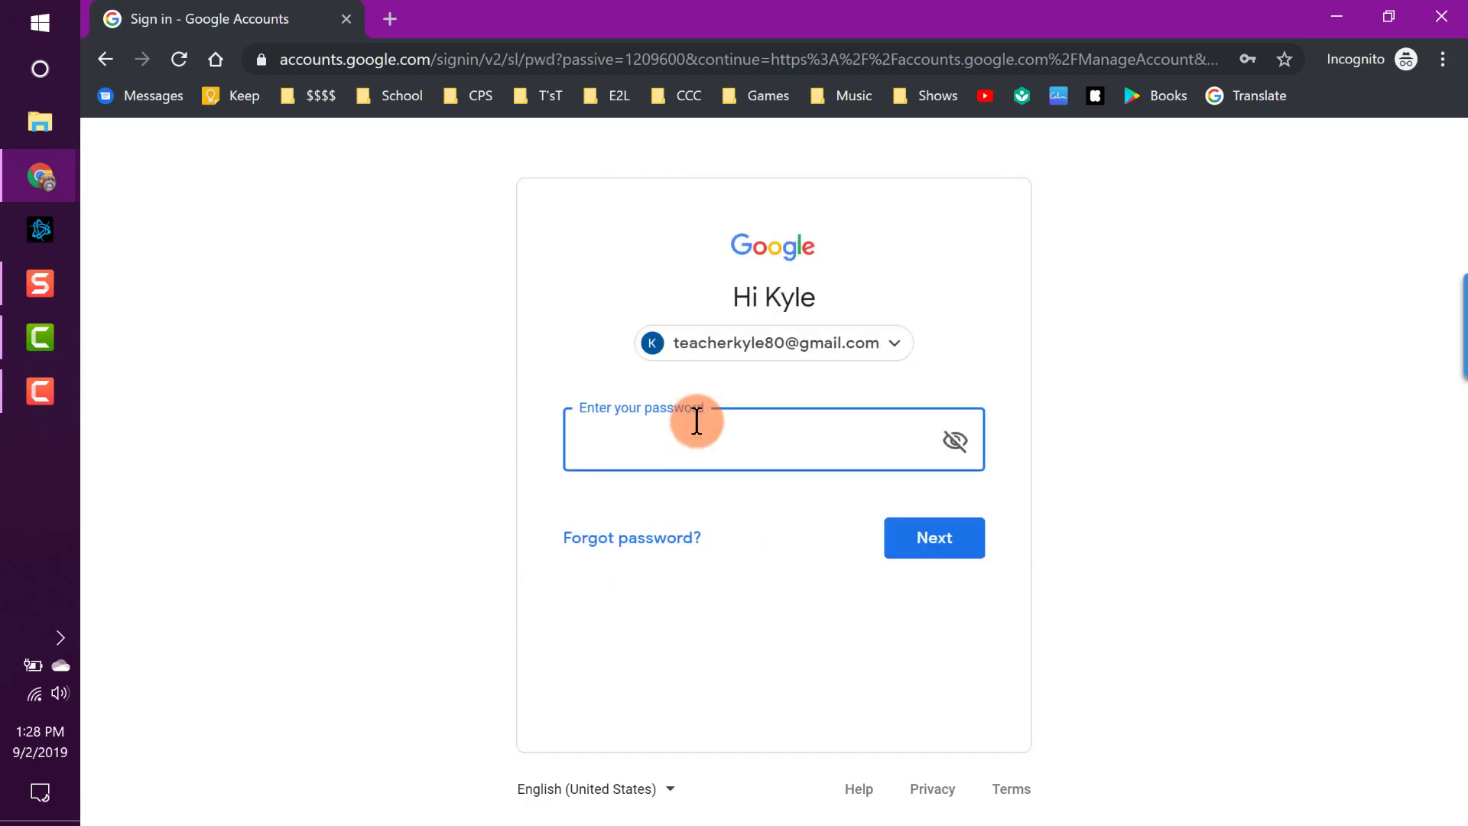
pyautogui.write('•••••••••••')
pyautogui.press('Return')
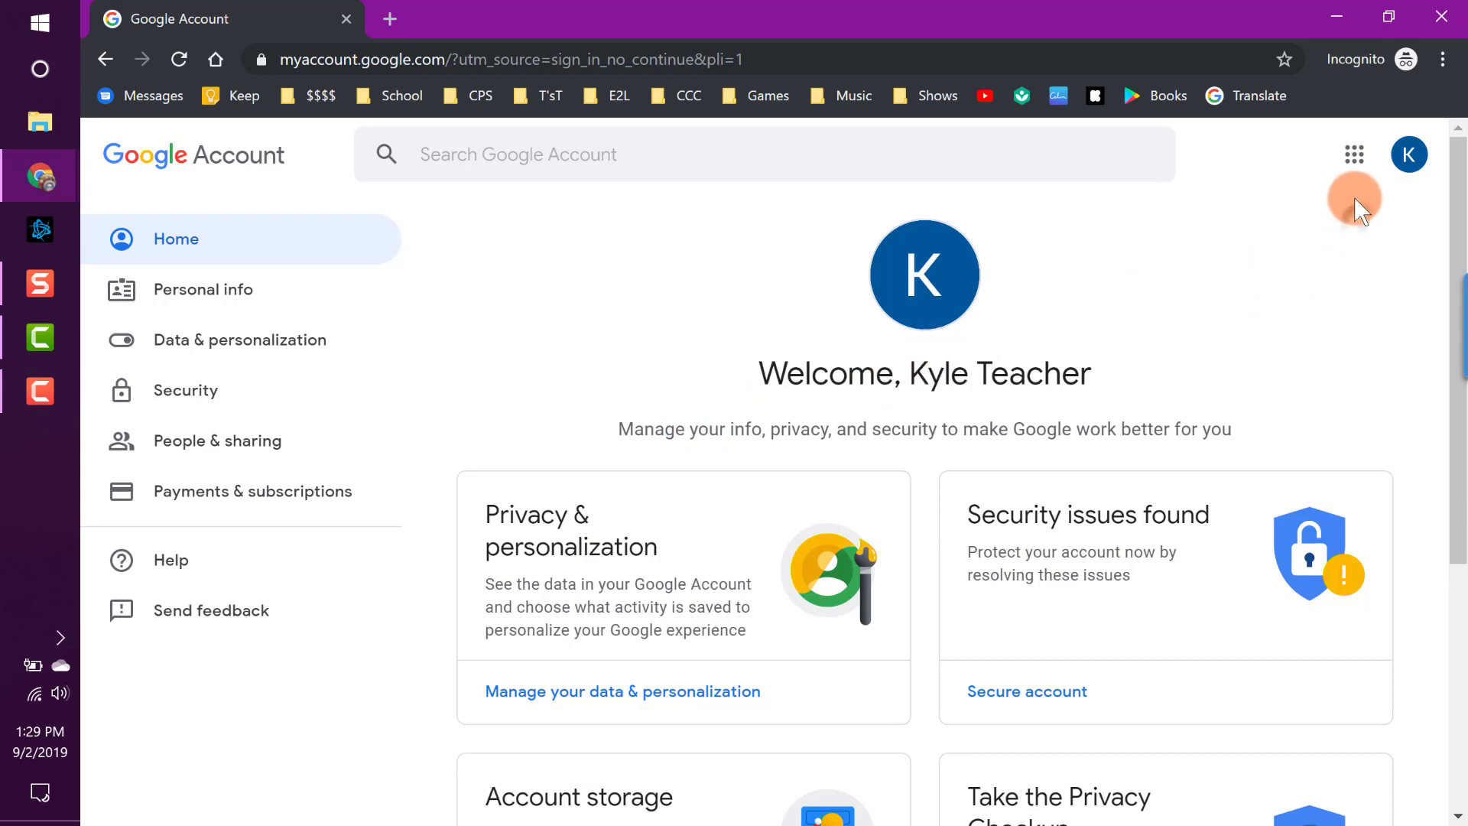
# Launch Gmail in a new tab from the Google apps grid.
pyautogui.click(1355, 157)
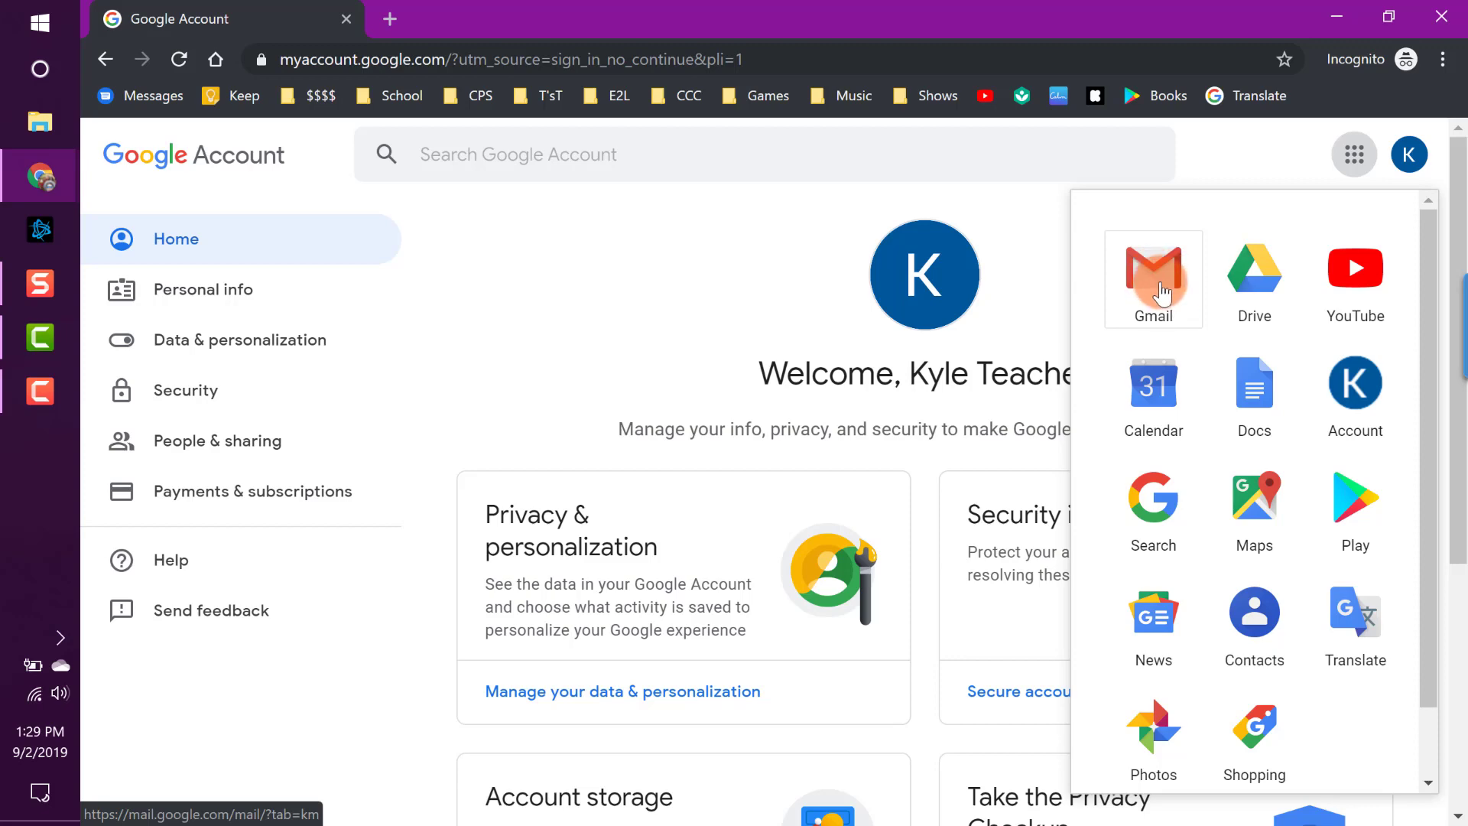
pyautogui.click(1161, 289)
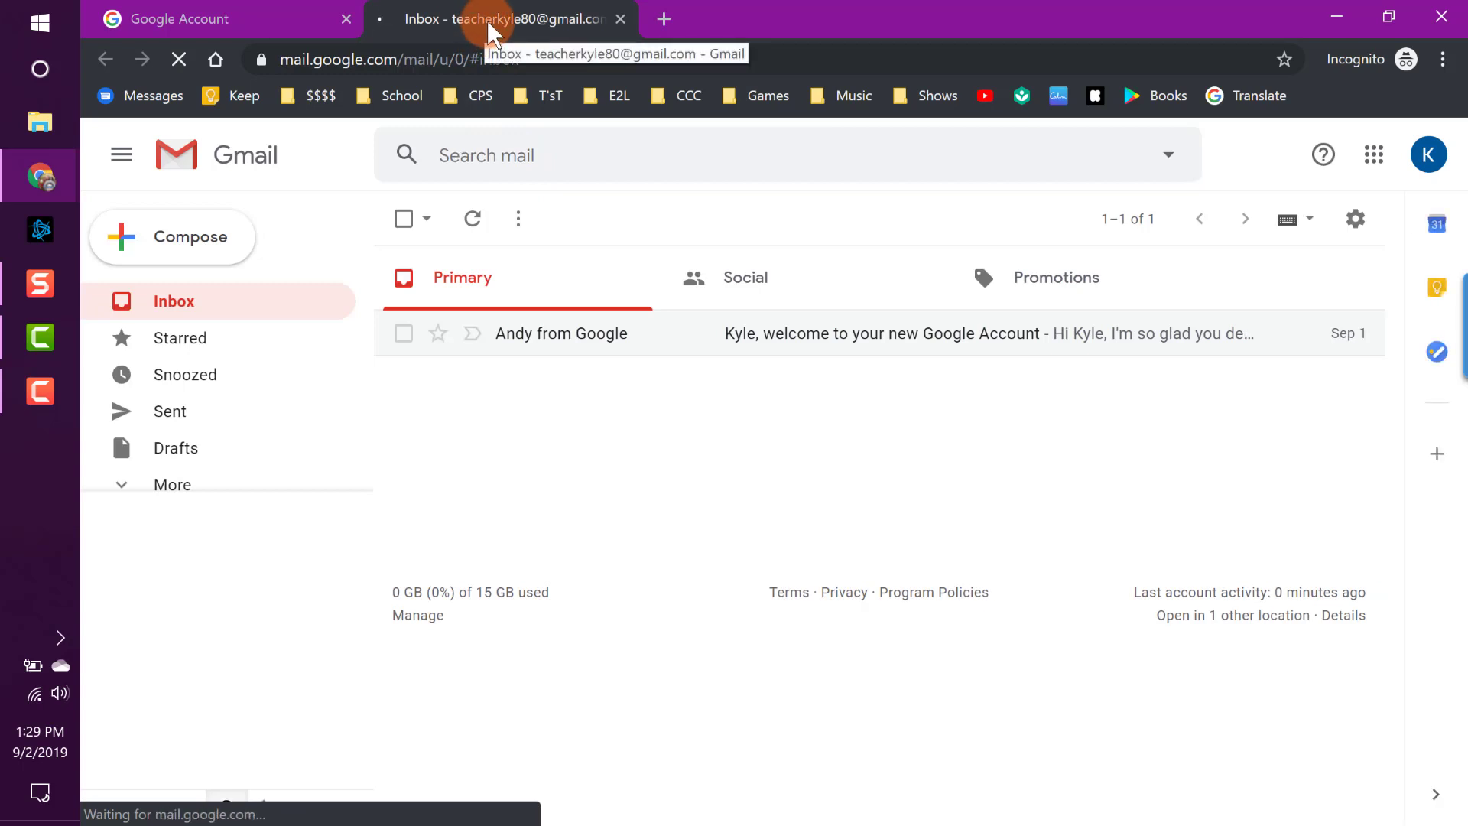
# Go back to the Gmail tab and drag the sidebar's chat divider lower.
pyautogui.click(243, 18)
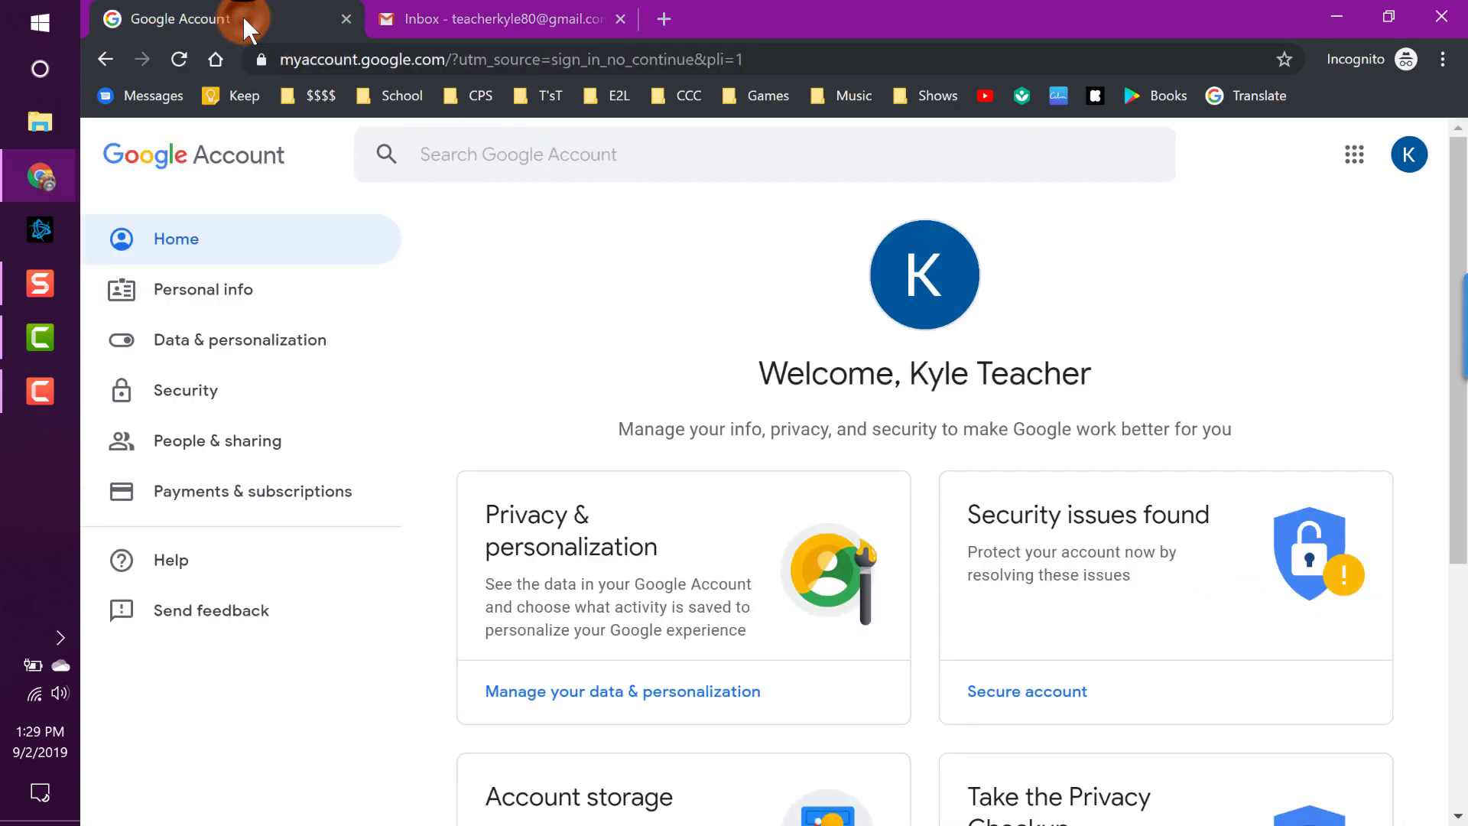
pyautogui.click(510, 25)
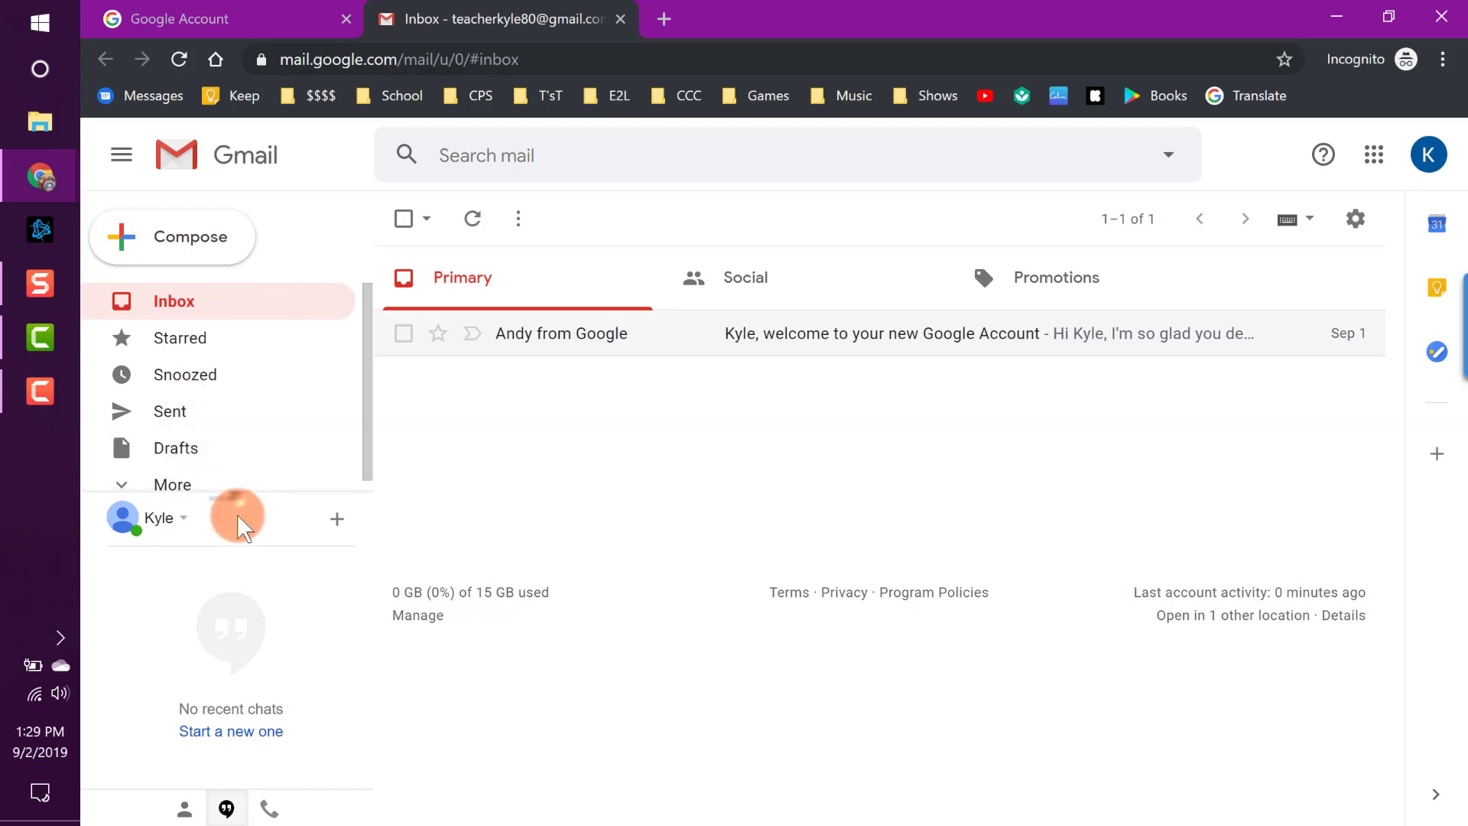
pyautogui.moveTo(237, 511); pyautogui.dragTo(240, 557)
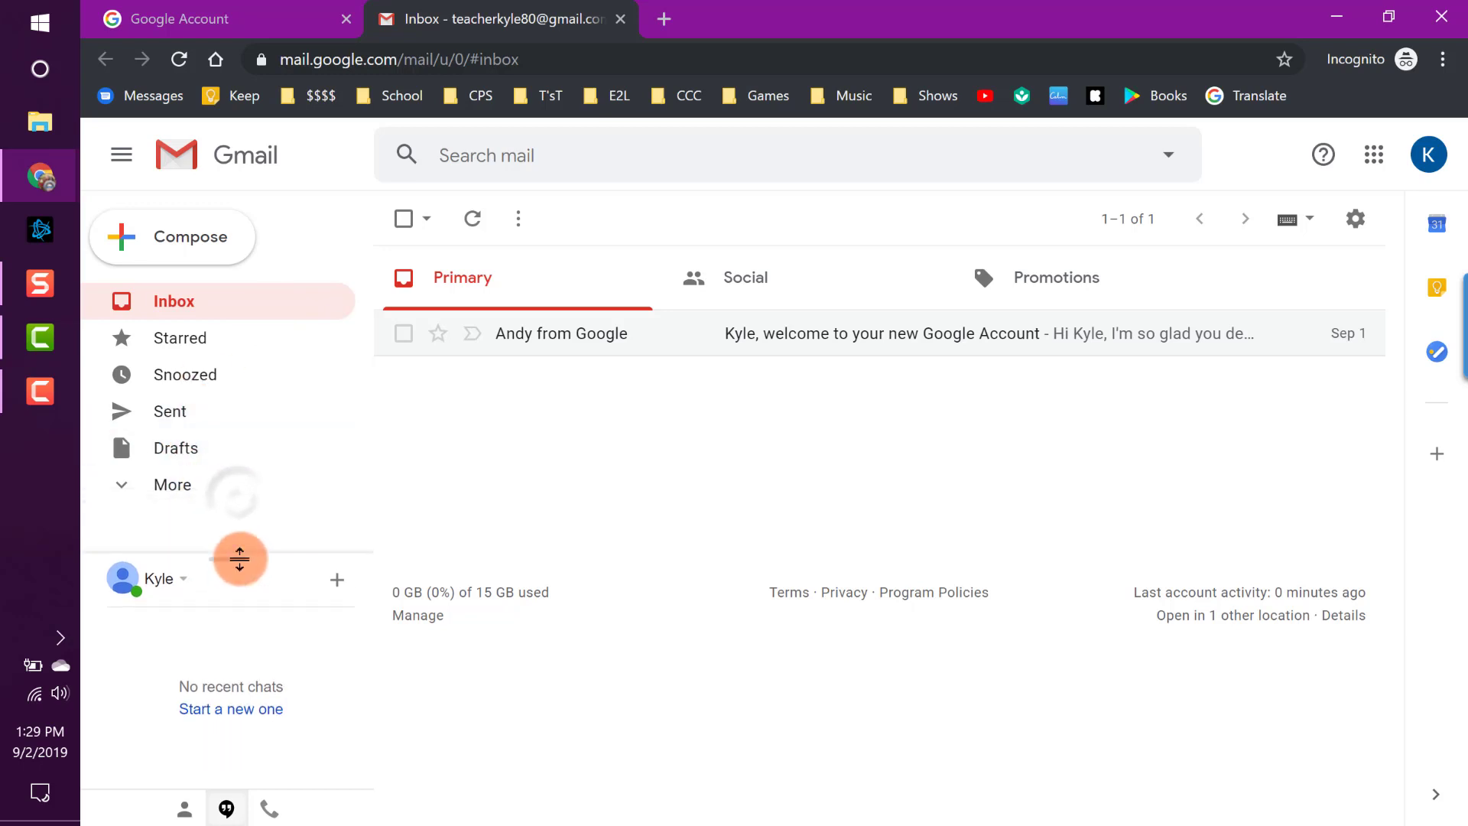
# Compose a new blank message and expand it to full screen.
pyautogui.click(240, 251)
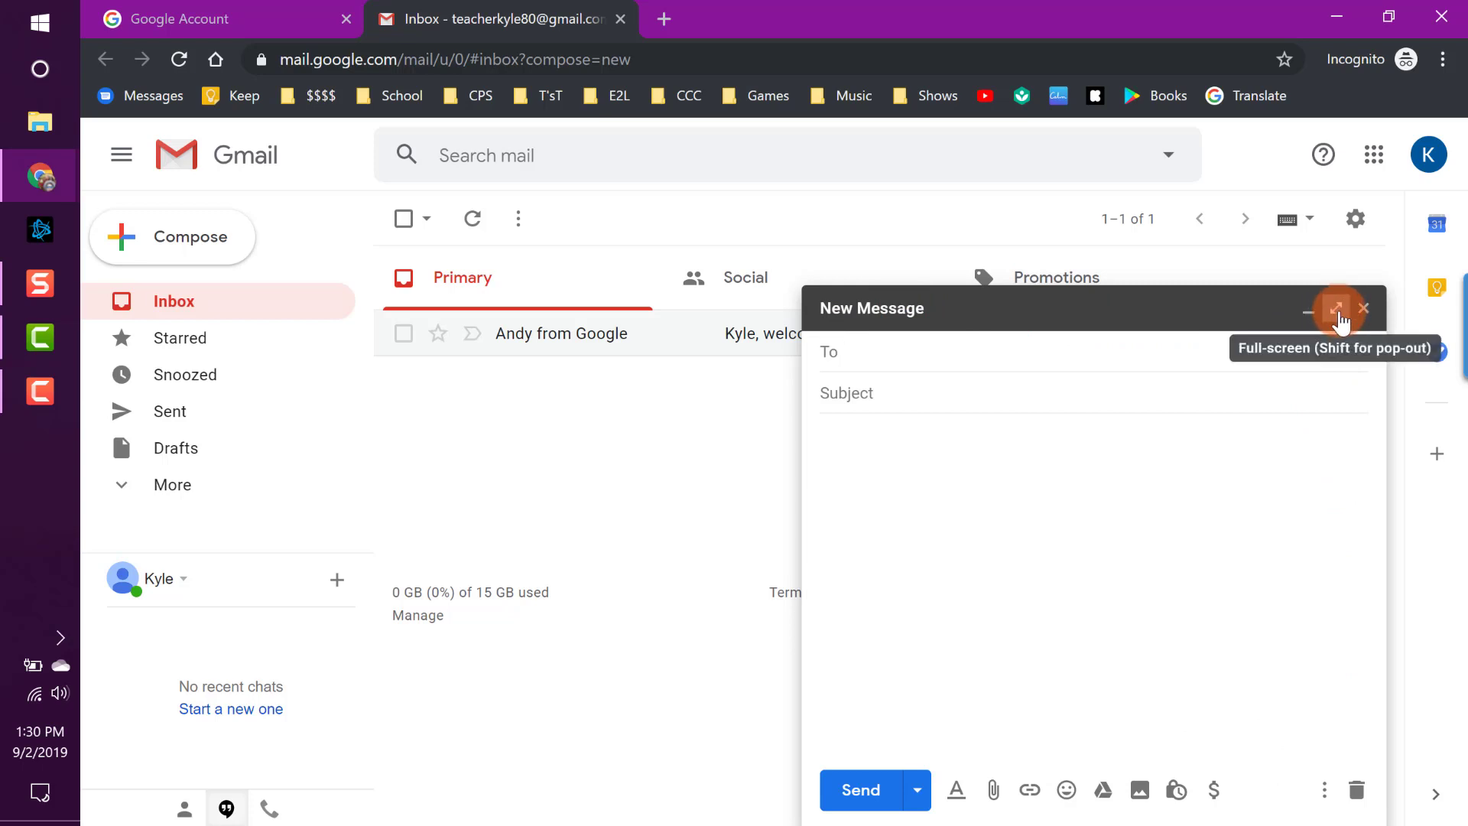
pyautogui.click(1336, 309)
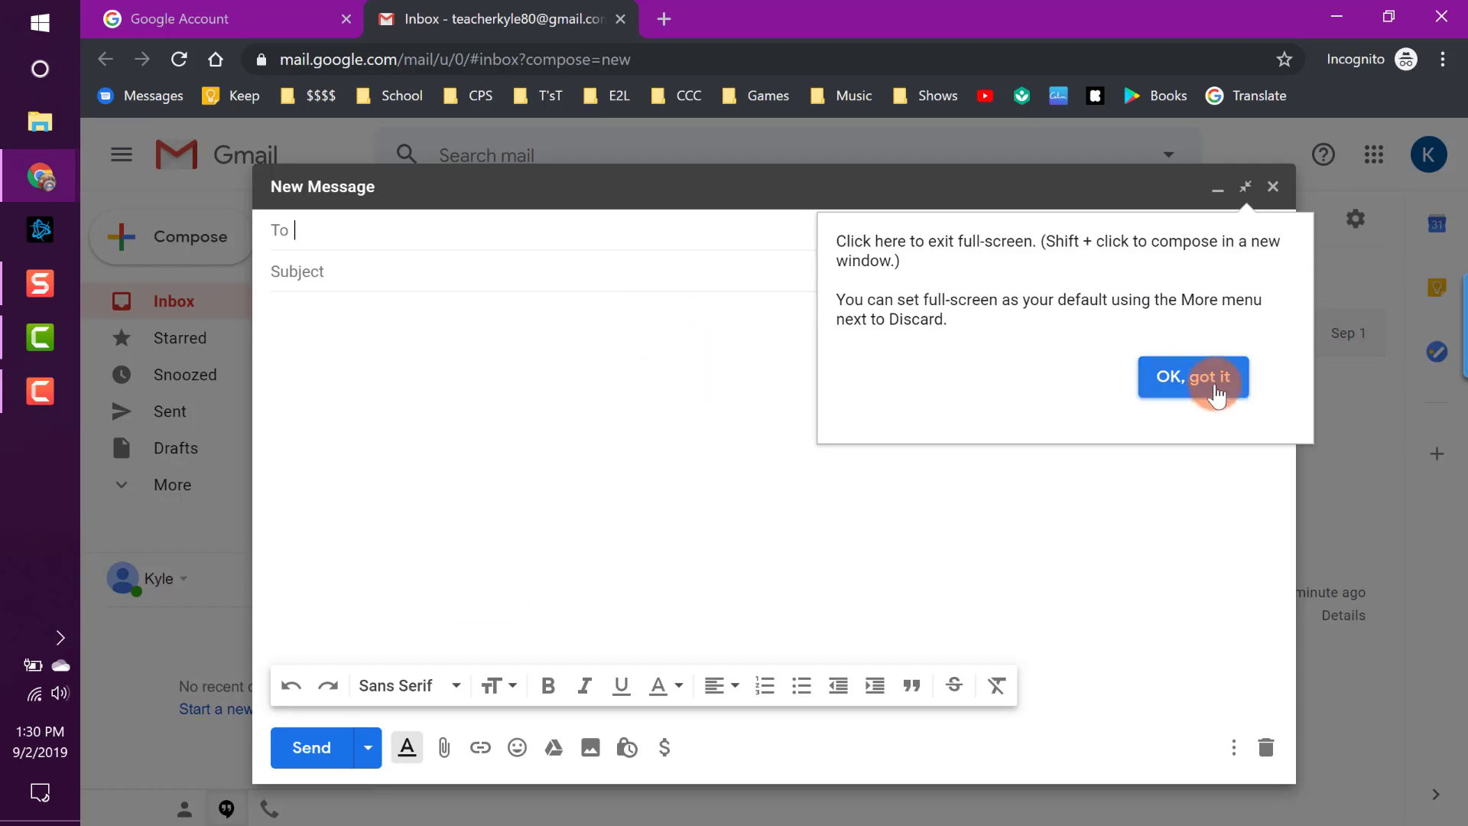
pyautogui.click(1215, 390)
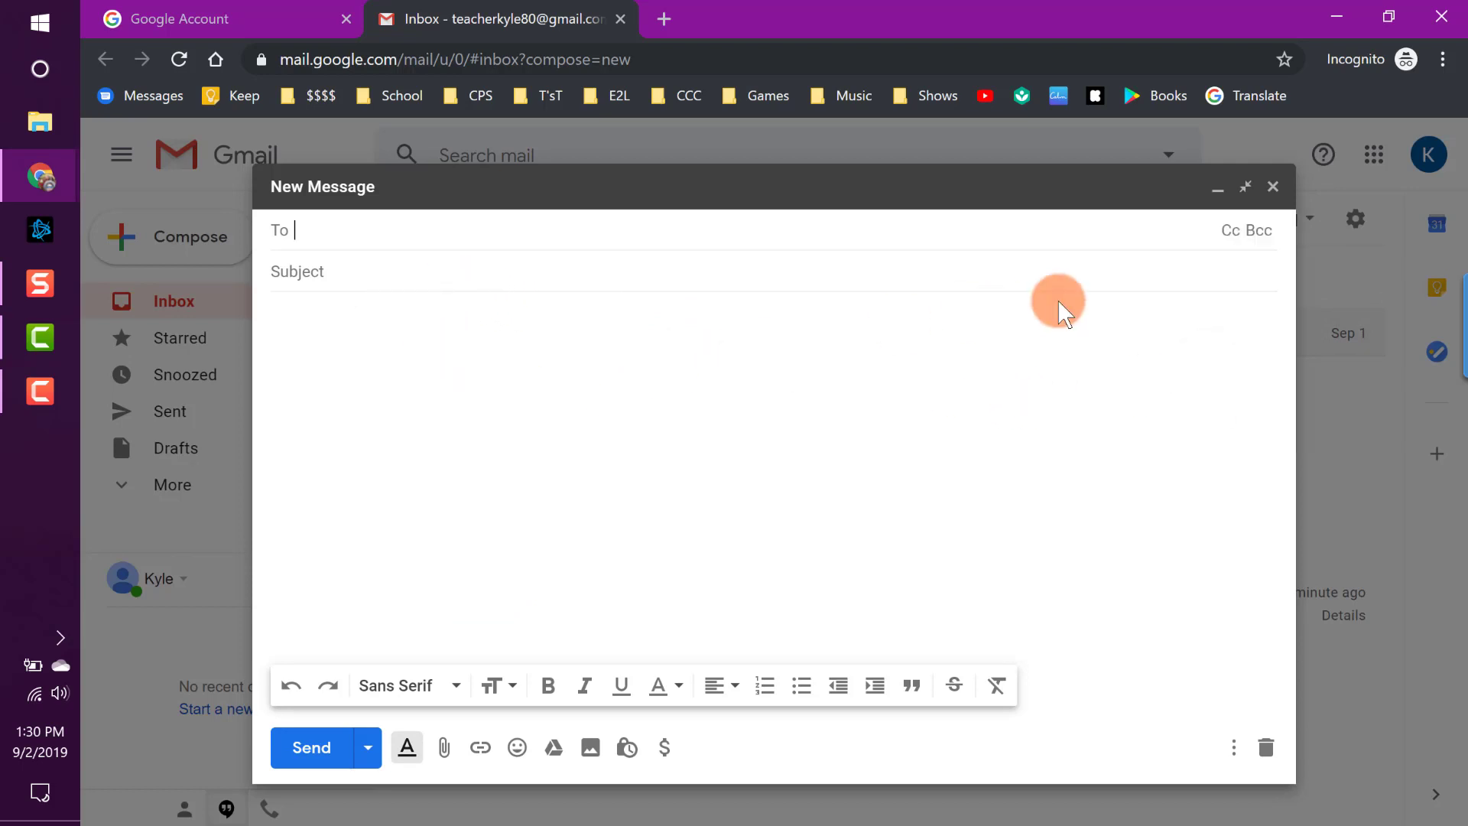
pyautogui.click(1246, 186)
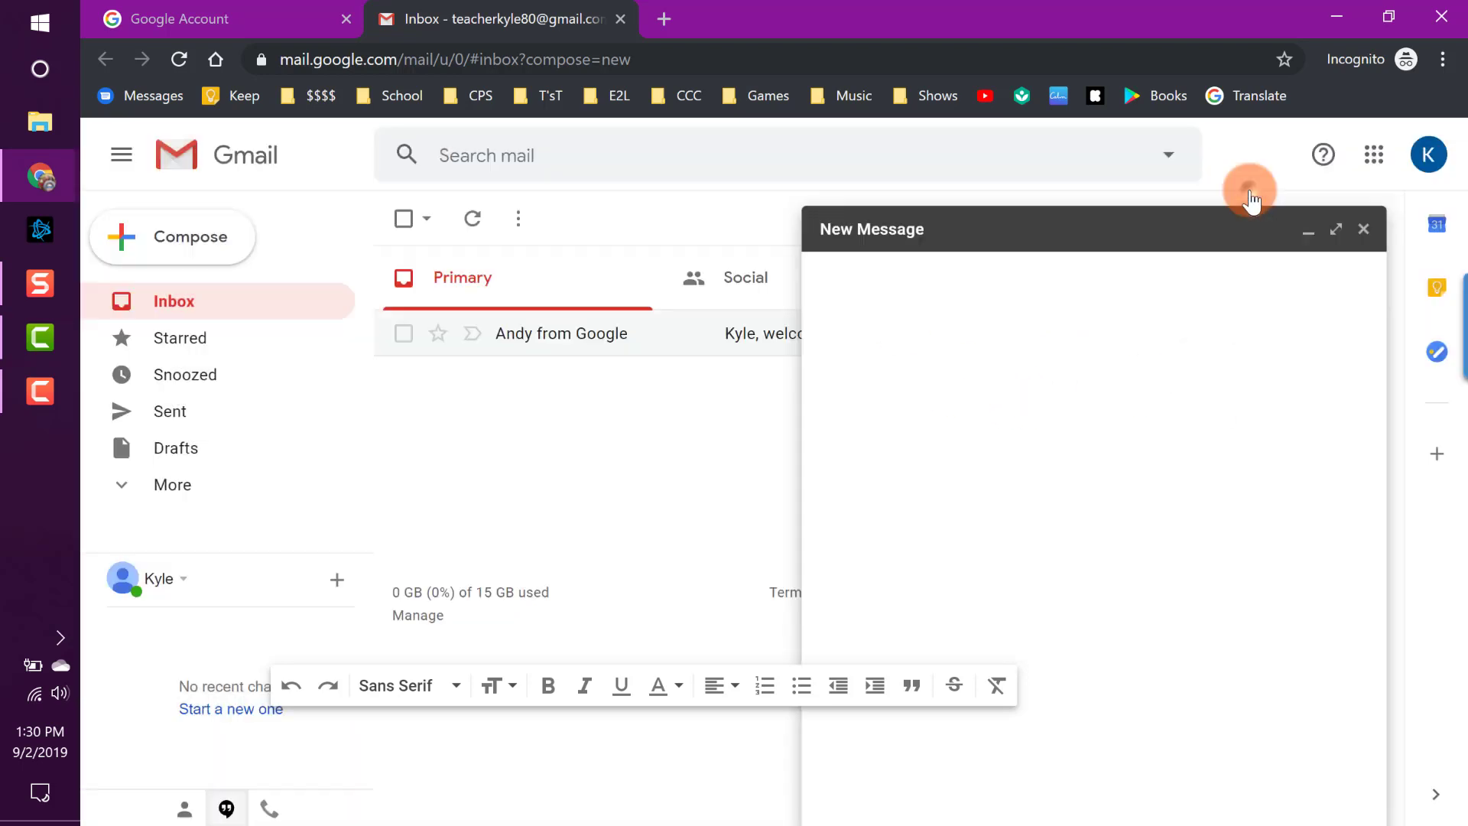
pyautogui.click(1335, 318)
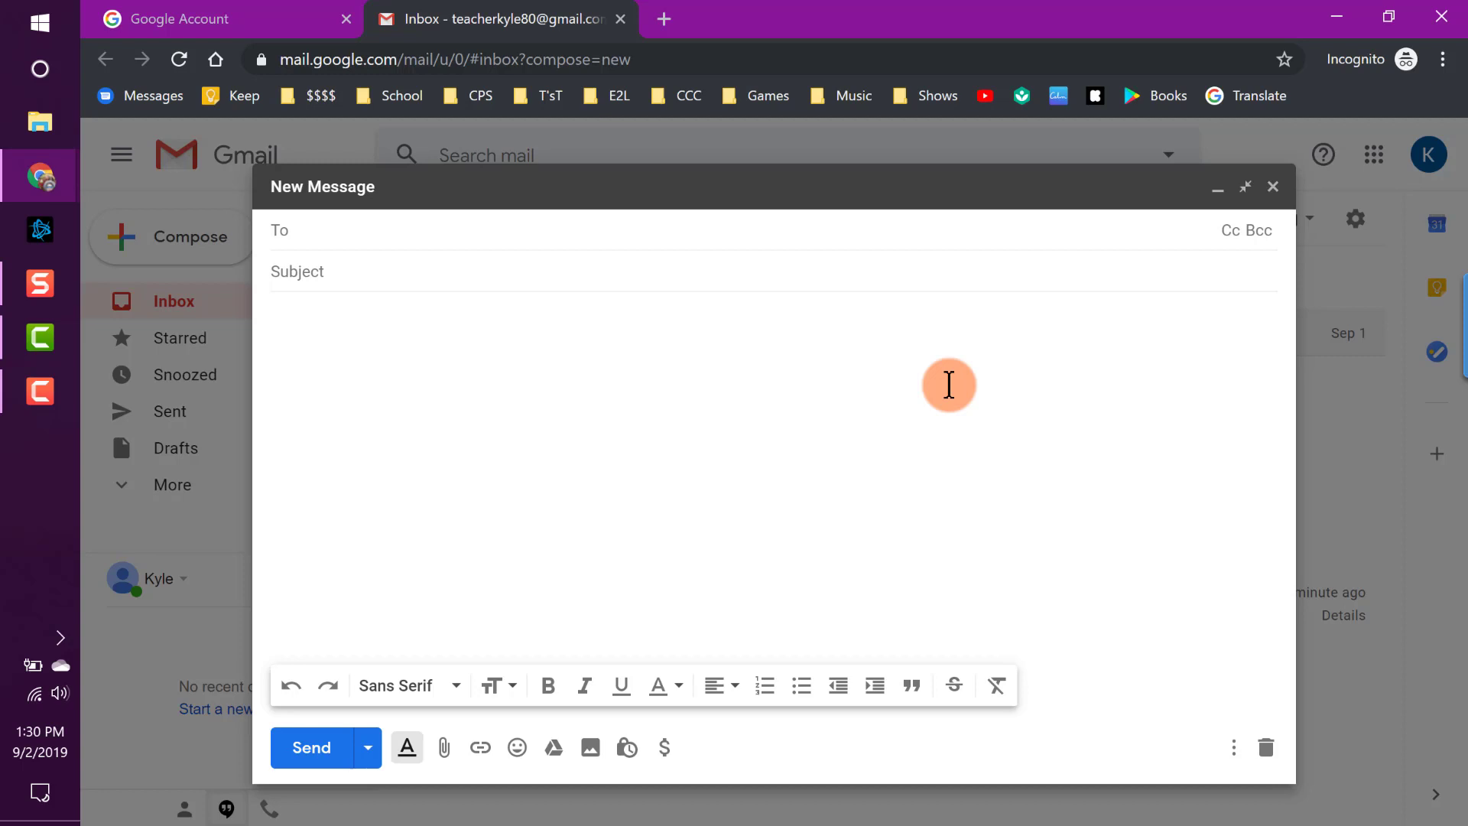
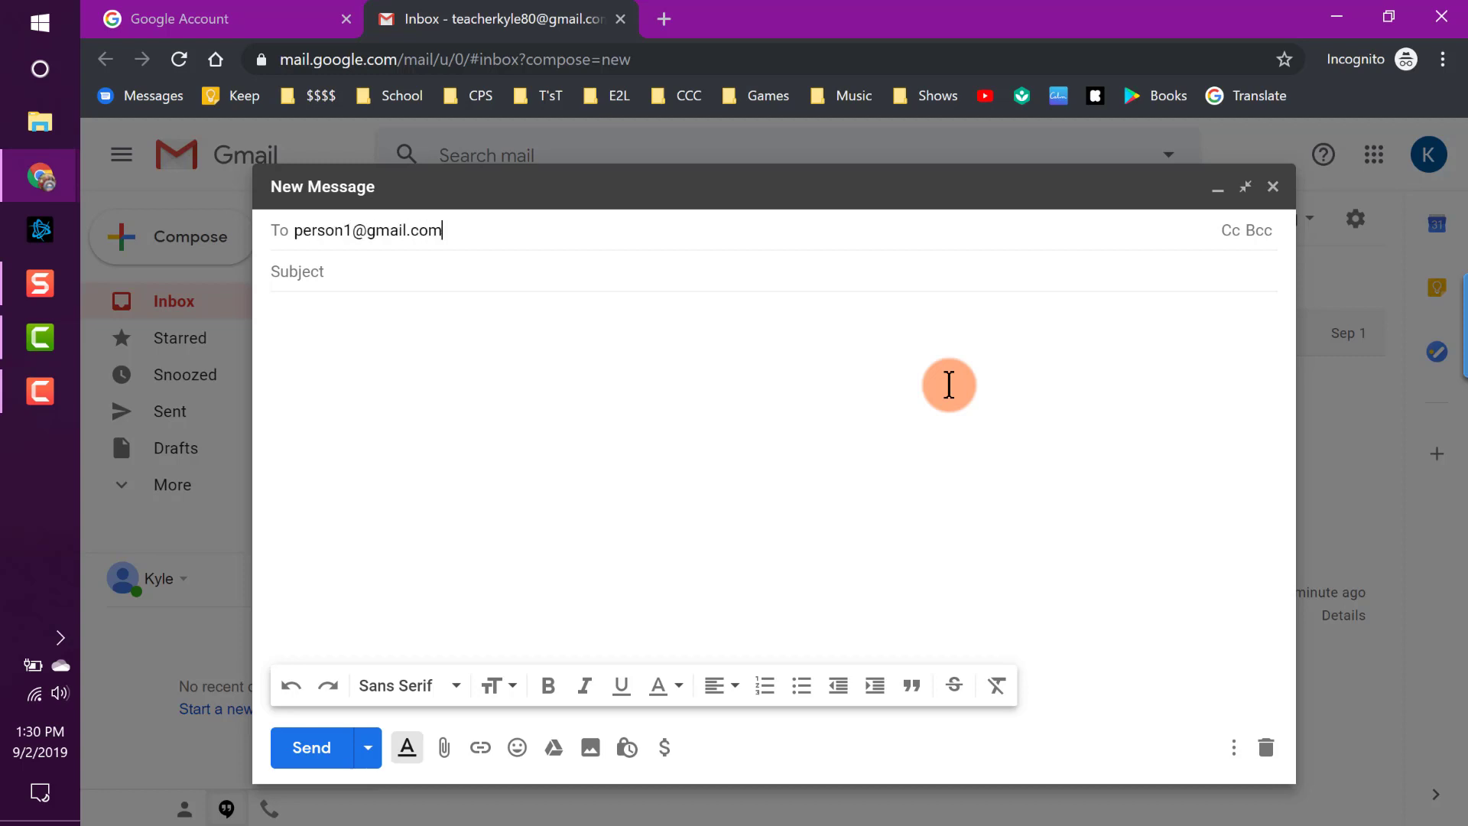
# Enter the recipient's address and the subject 'Meeting Info - Today'.
pyautogui.click(478, 270)
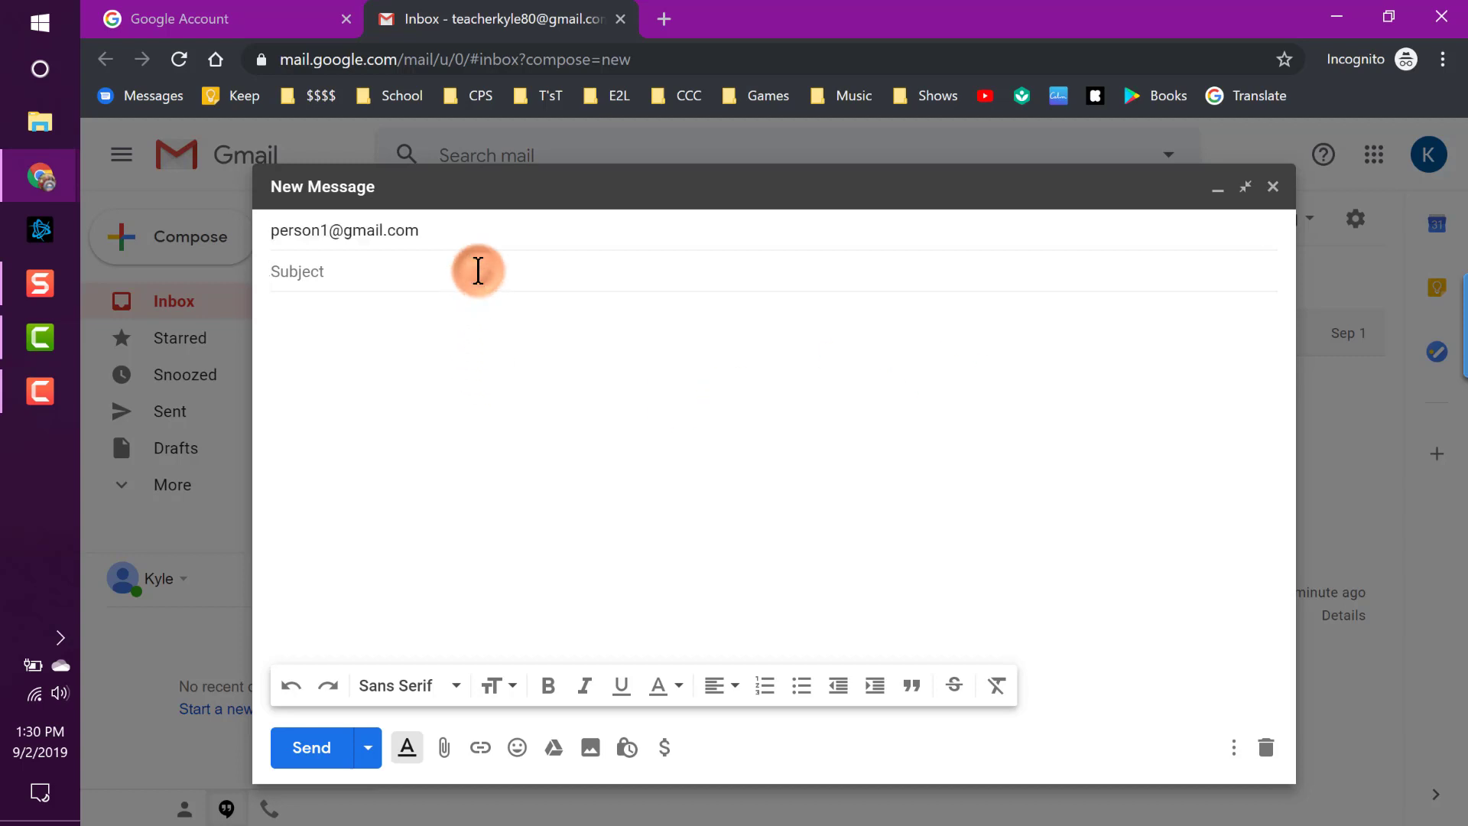
pyautogui.write('MEET')
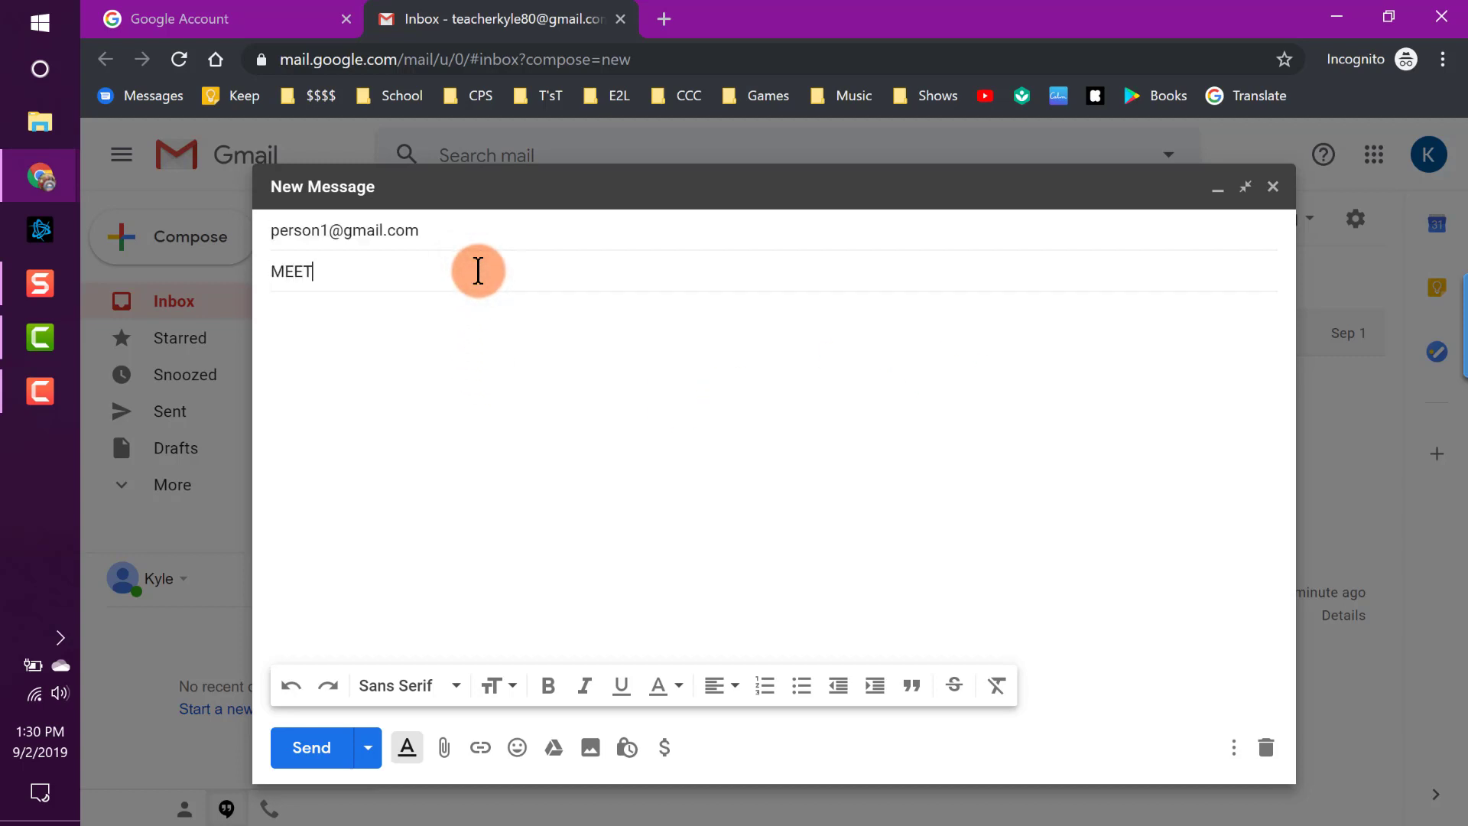
pyautogui.write('ING TODAY\\')
pyautogui.press('BackSpace')
pyautogui.press('BackSpace')
pyautogui.press('BackSpace')
pyautogui.press('BackSpace')
pyautogui.press('BackSpace')
pyautogui.press('BackSpace')
pyautogui.press('BackSpace')
pyautogui.press('BackSpace')
pyautogui.press('BackSpace')
pyautogui.press('BackSpace')
pyautogui.press('BackSpace')
pyautogui.press('BackSpace')
pyautogui.press('BackSpace')
pyautogui.press('BackSpace')
pyautogui.write('Meeting ')
pyautogui.write('a')
pyautogui.press('BackSpace')
pyautogui.write('Info - Today')
pyautogui.press('Tab')
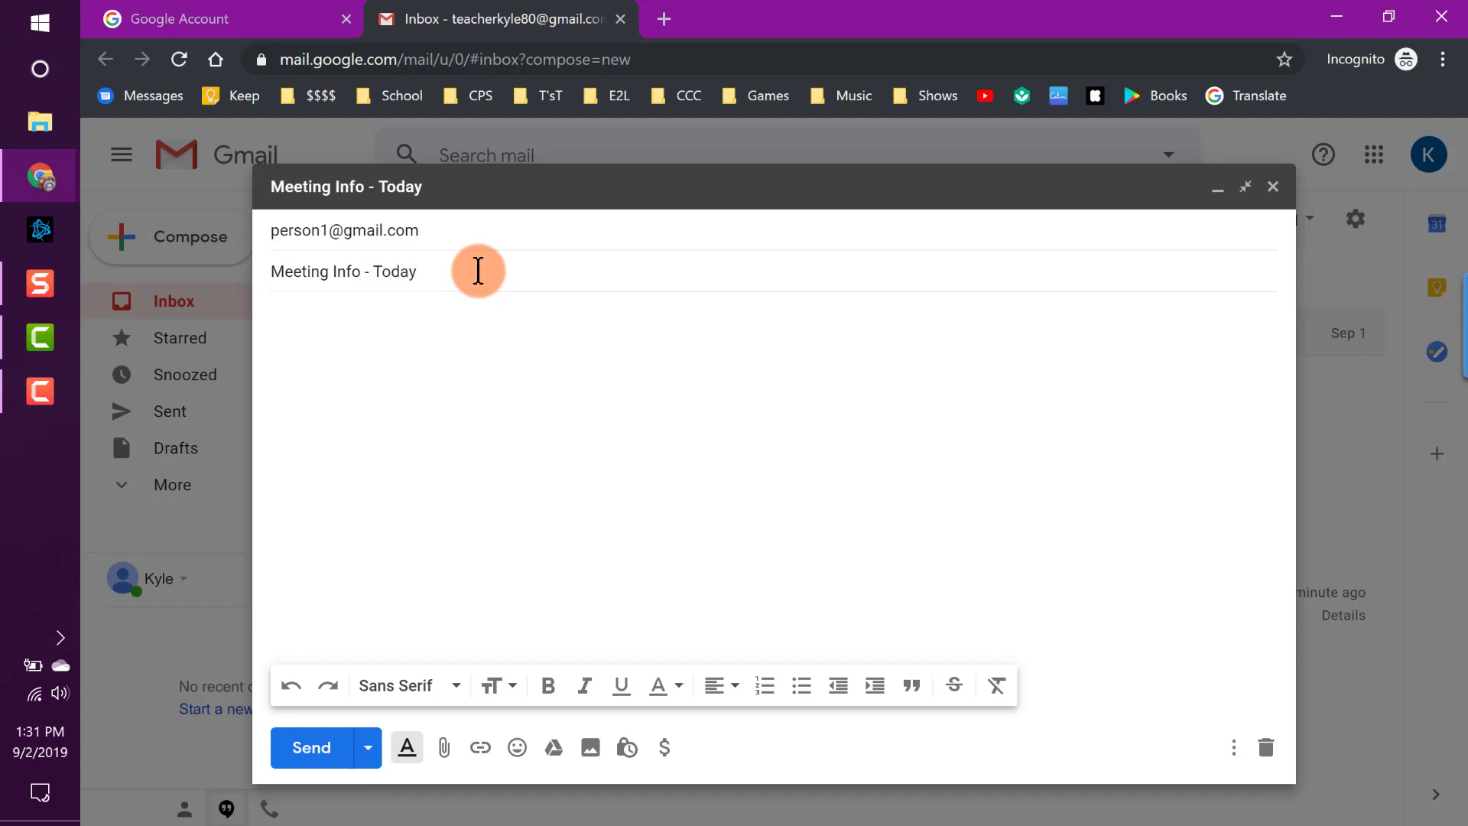
# Write 'Hello friend,' and a reminder of today's 3:00 PM library meeting, then sign it.
pyautogui.write('Hello friend,')
pyautogui.press('Return')
pyautogui.press('Return')
pyautogui.write('Just a remindwe th')
pyautogui.press('BackSpace')
pyautogui.press('BackSpace')
pyautogui.press('BackSpace')
pyautogui.press('BackSpace')
pyautogui.press('BackSpace')
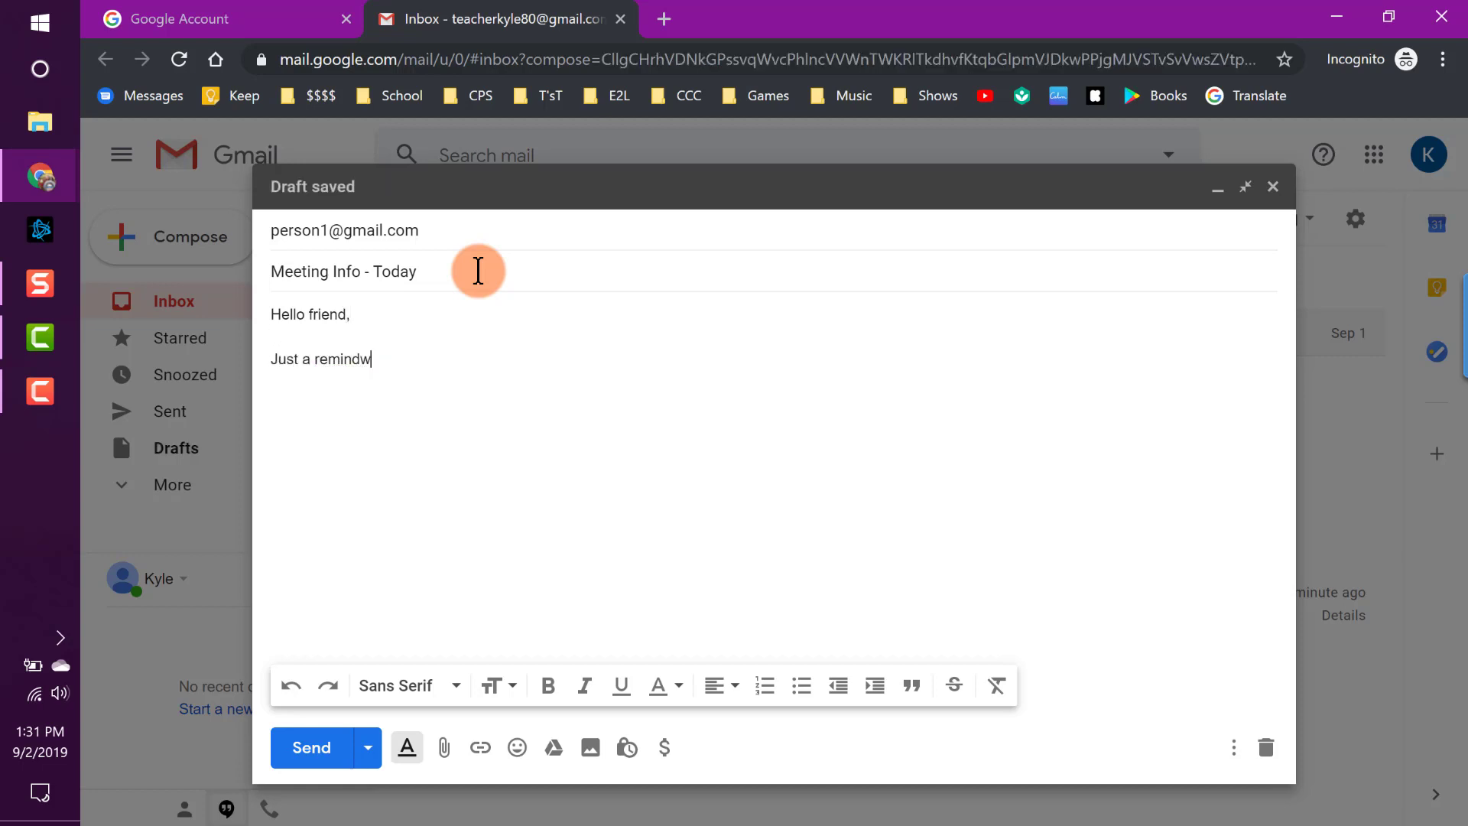
pyautogui.write('er that we have a meeting today at ')
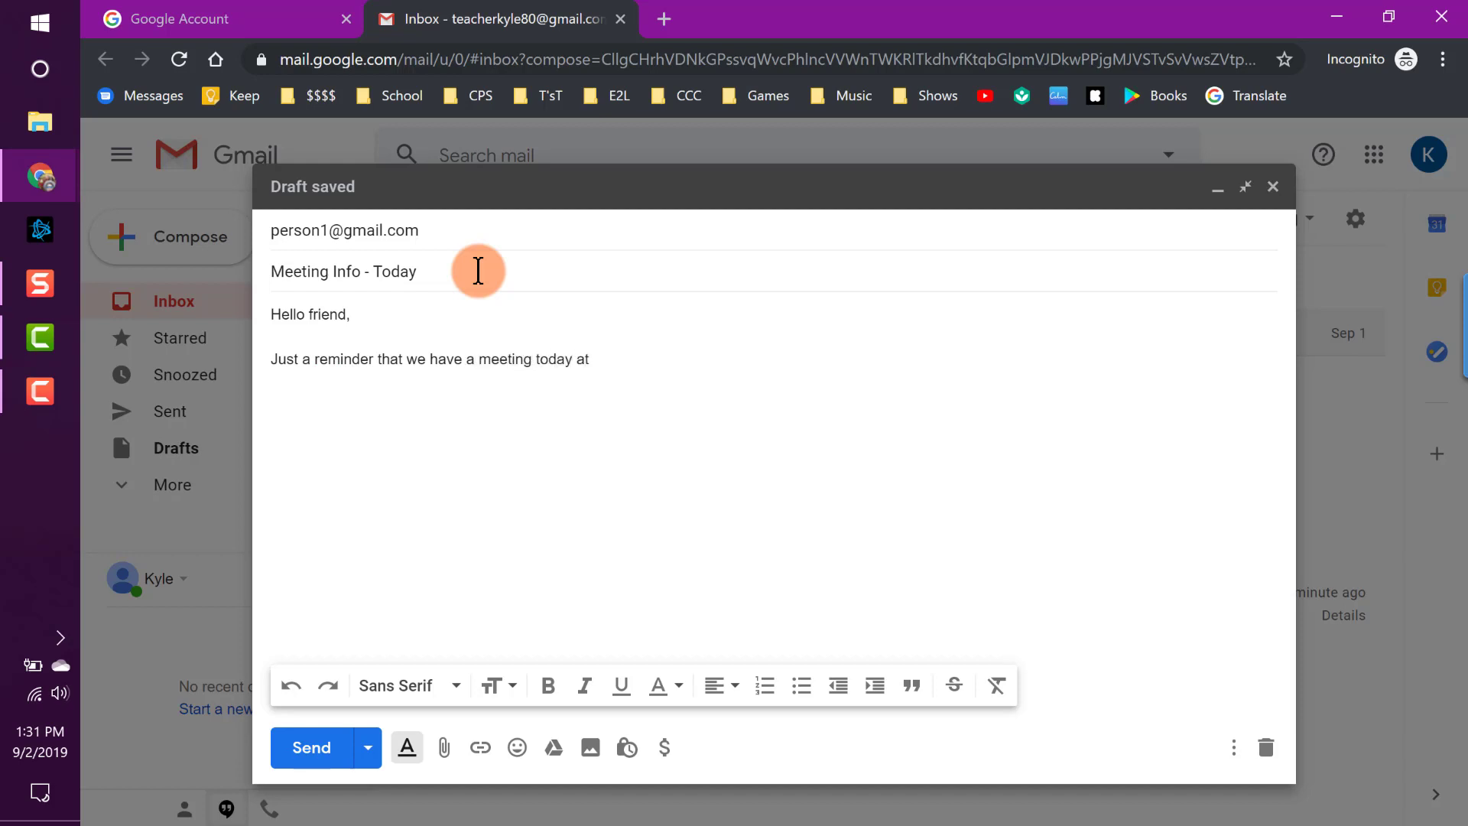
pyautogui.write('3:00 ')
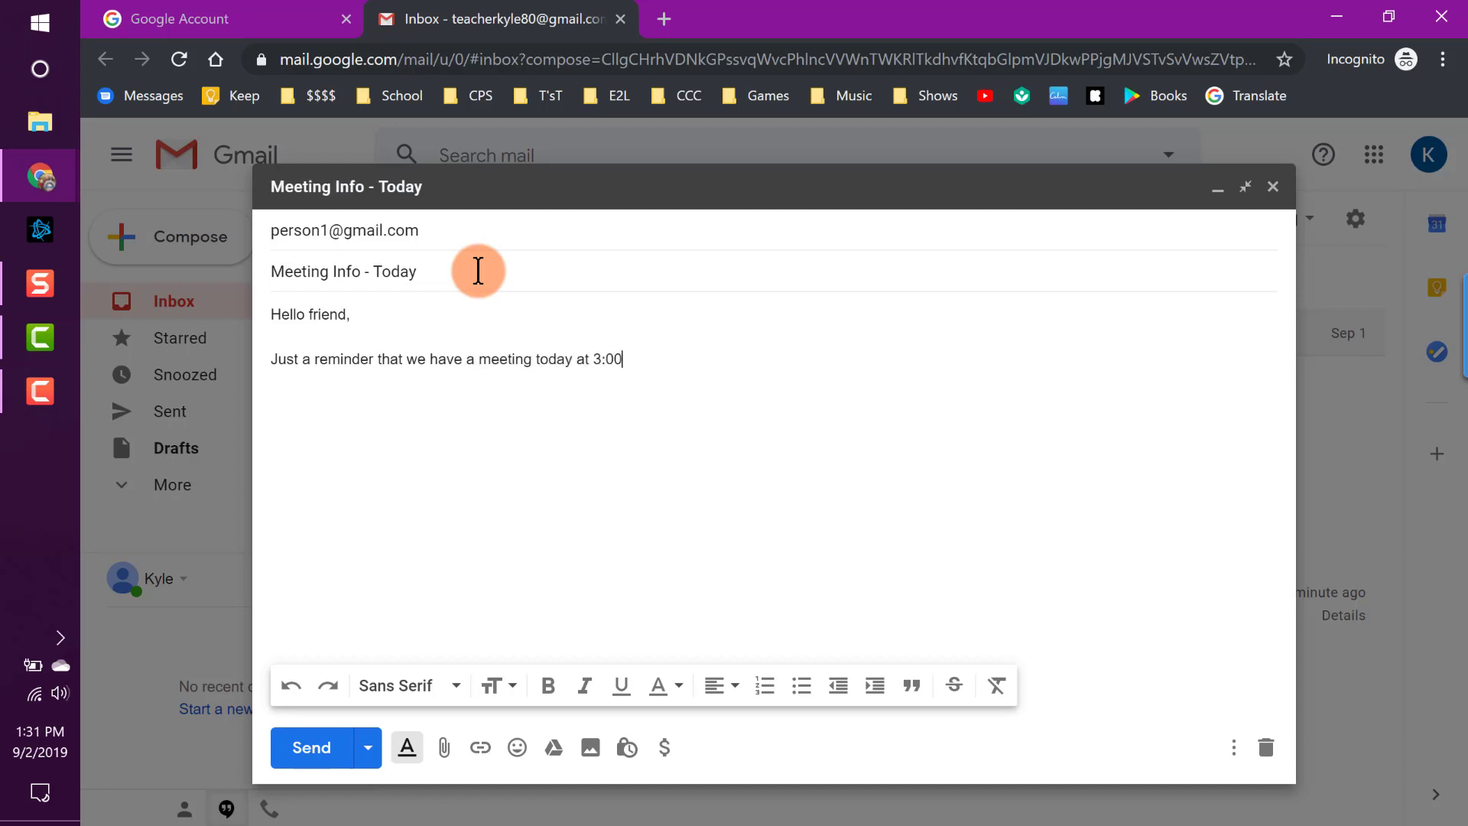
pyautogui.write('PM in the library. See there there')
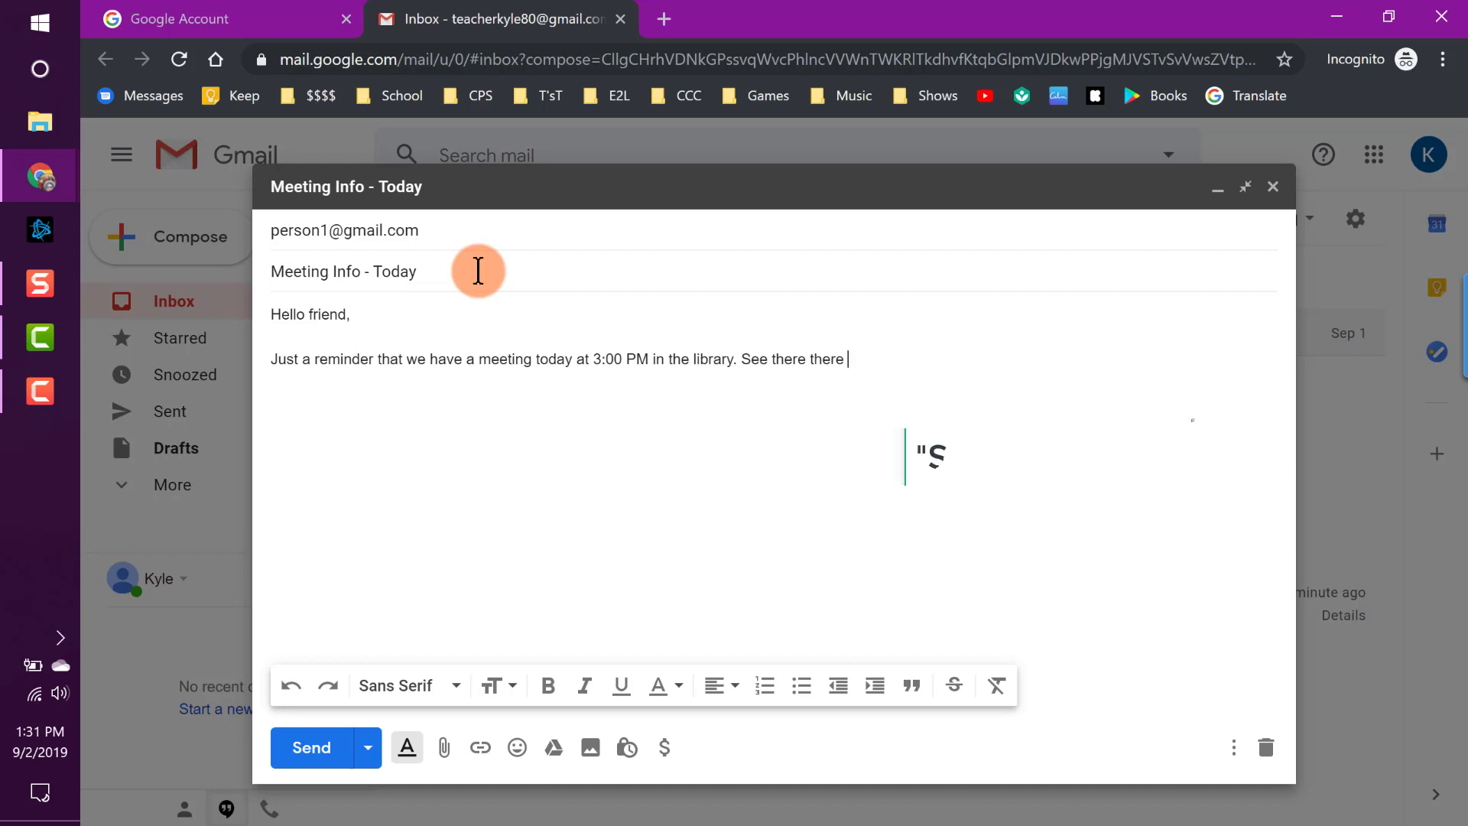
pyautogui.press('Return')
pyautogui.press('BackSpace')
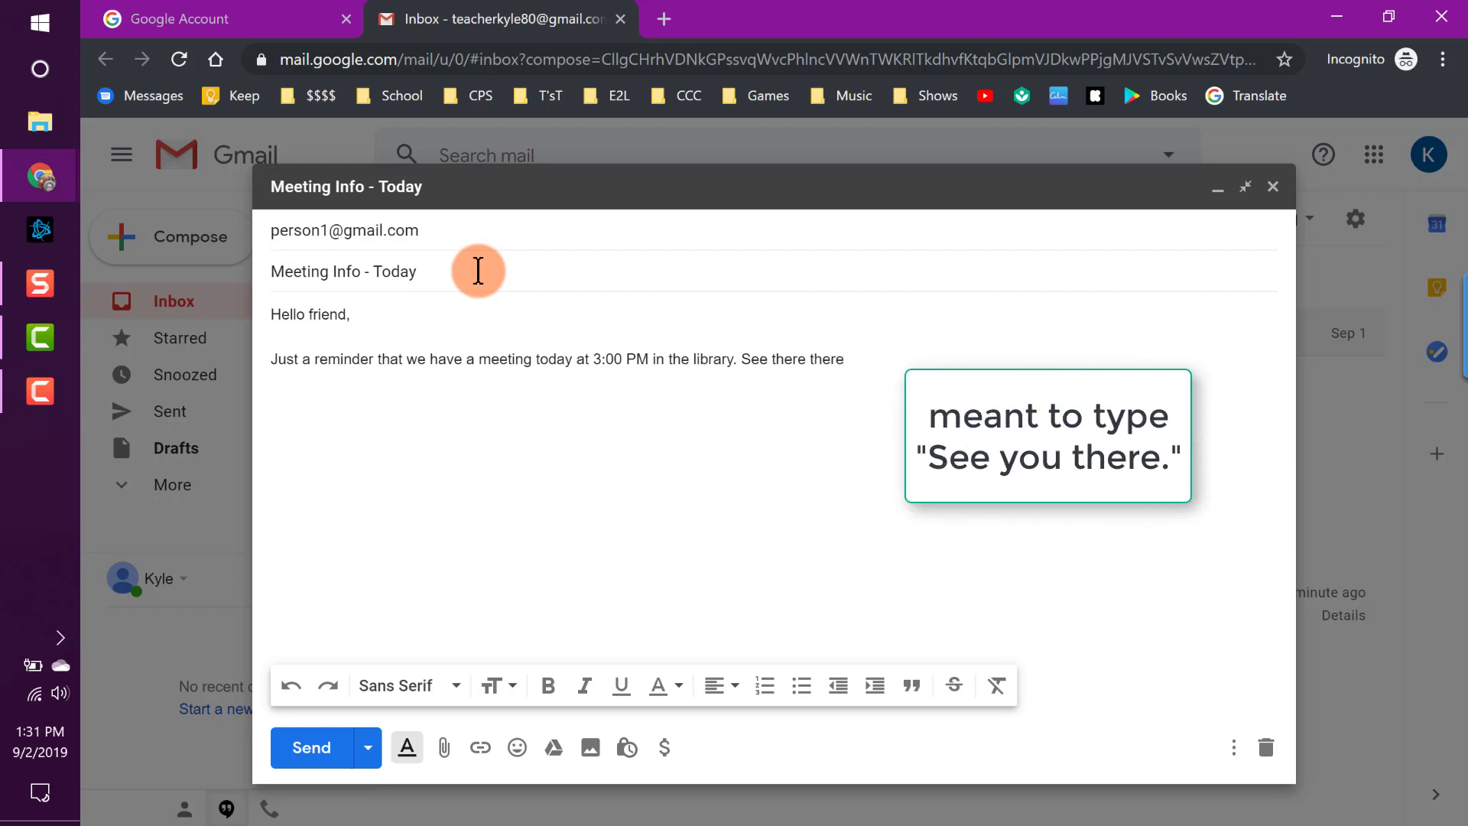
pyautogui.press('BackSpace')
pyautogui.write('Kyle')
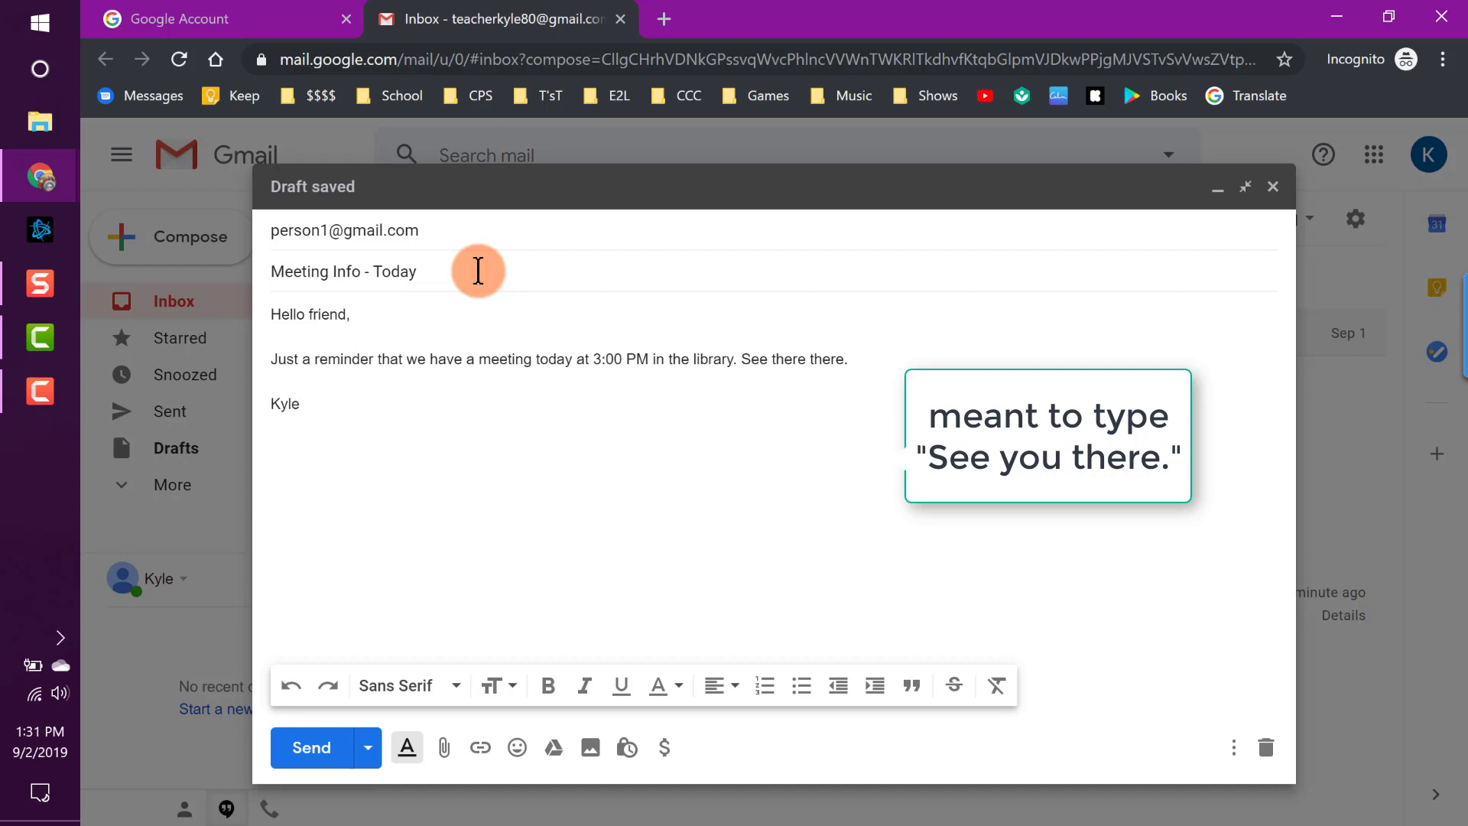
pyautogui.click(448, 229)
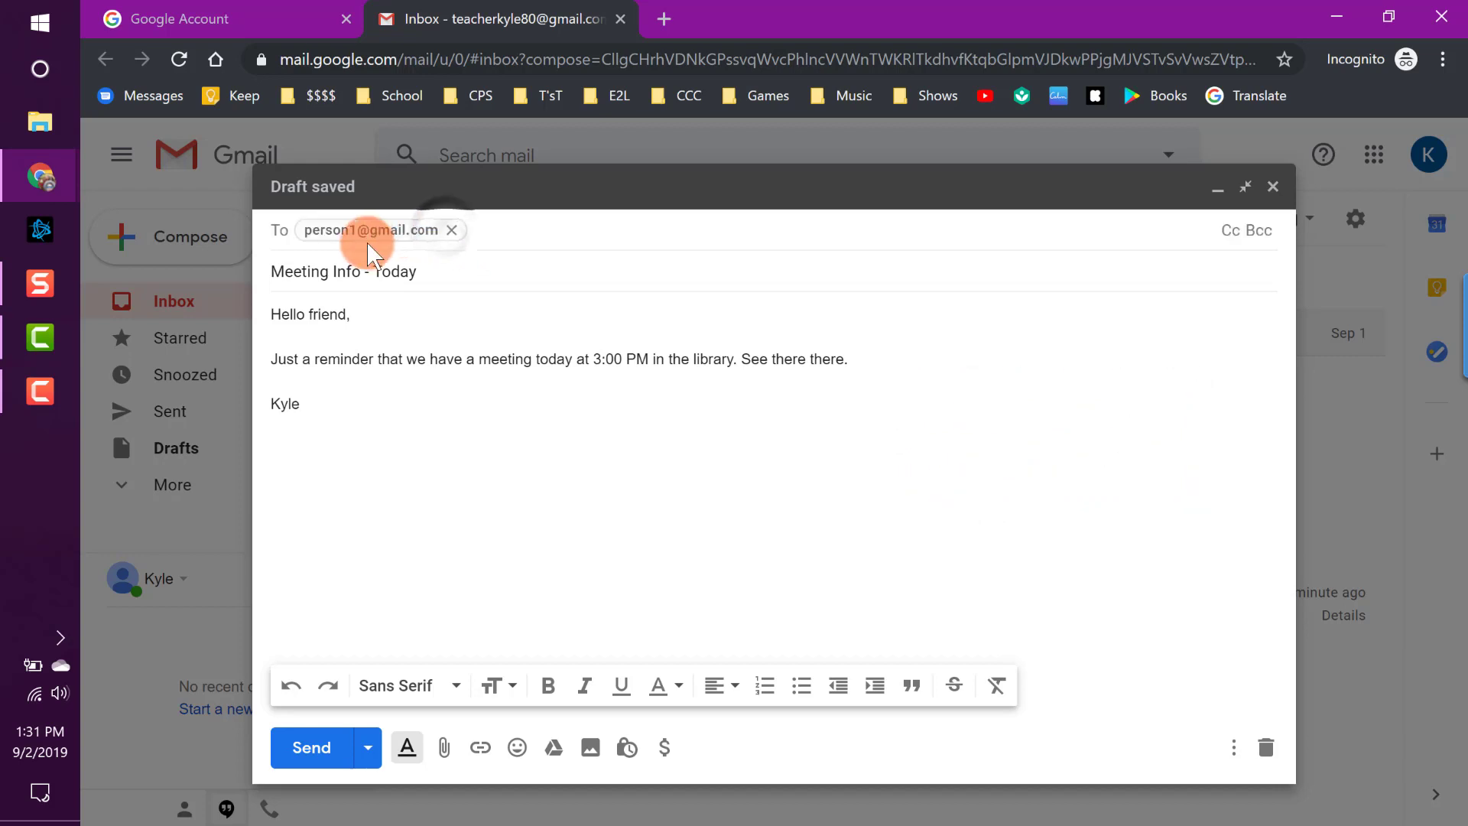
pyautogui.moveTo(457, 243)
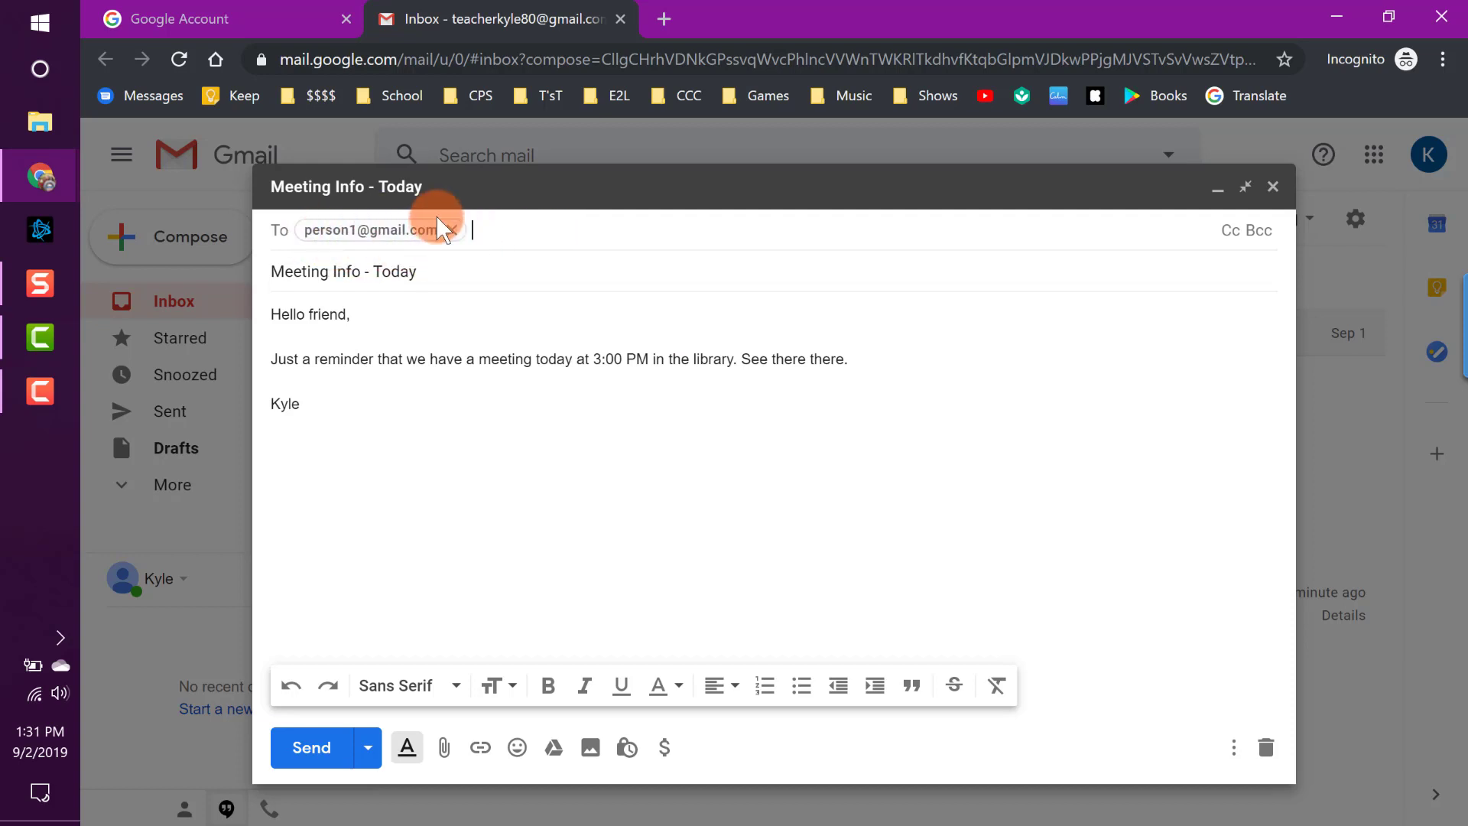
pyautogui.click(458, 269)
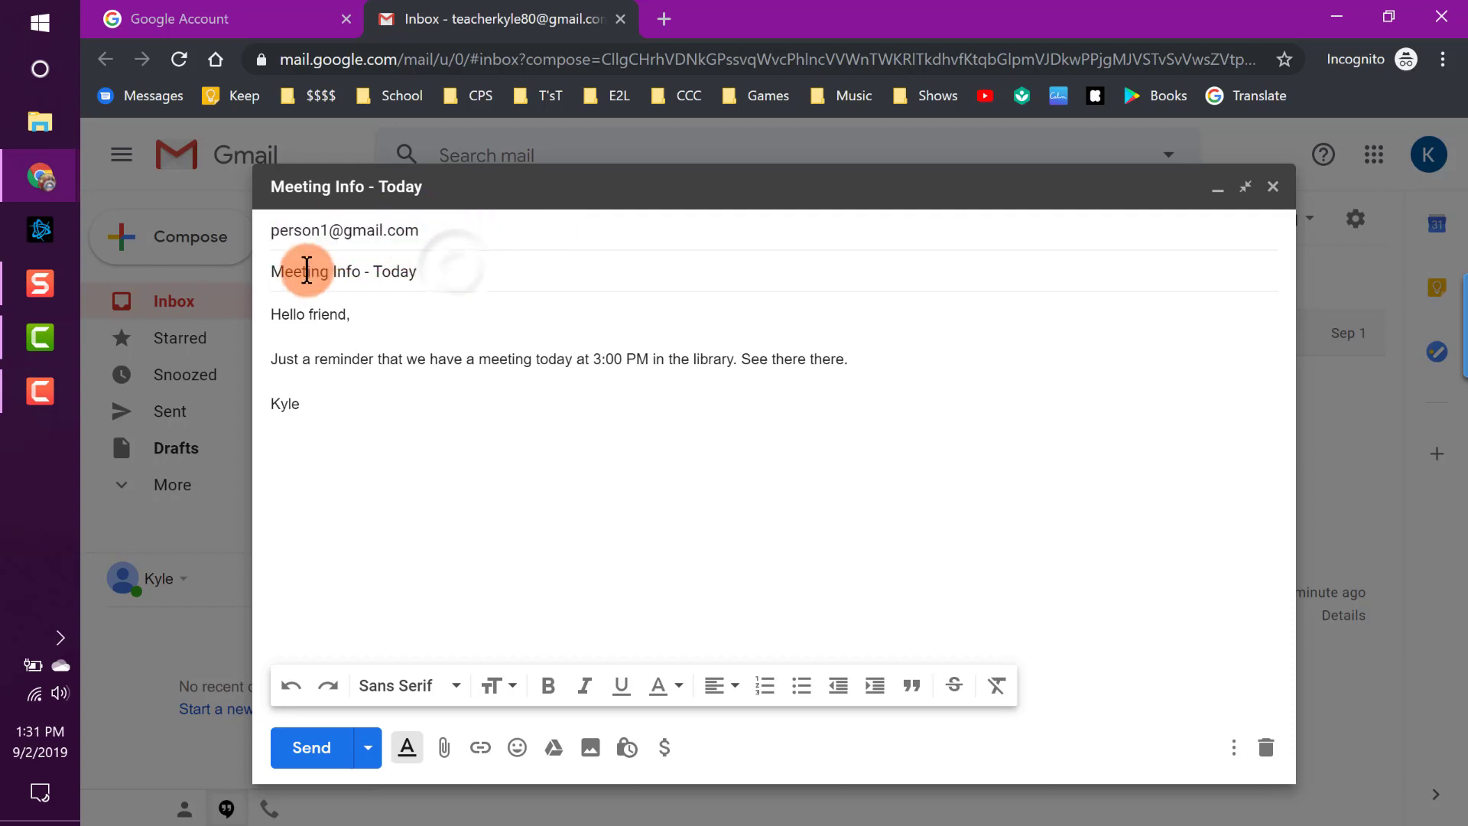
pyautogui.moveTo(420, 272); pyautogui.dragTo(252, 275)
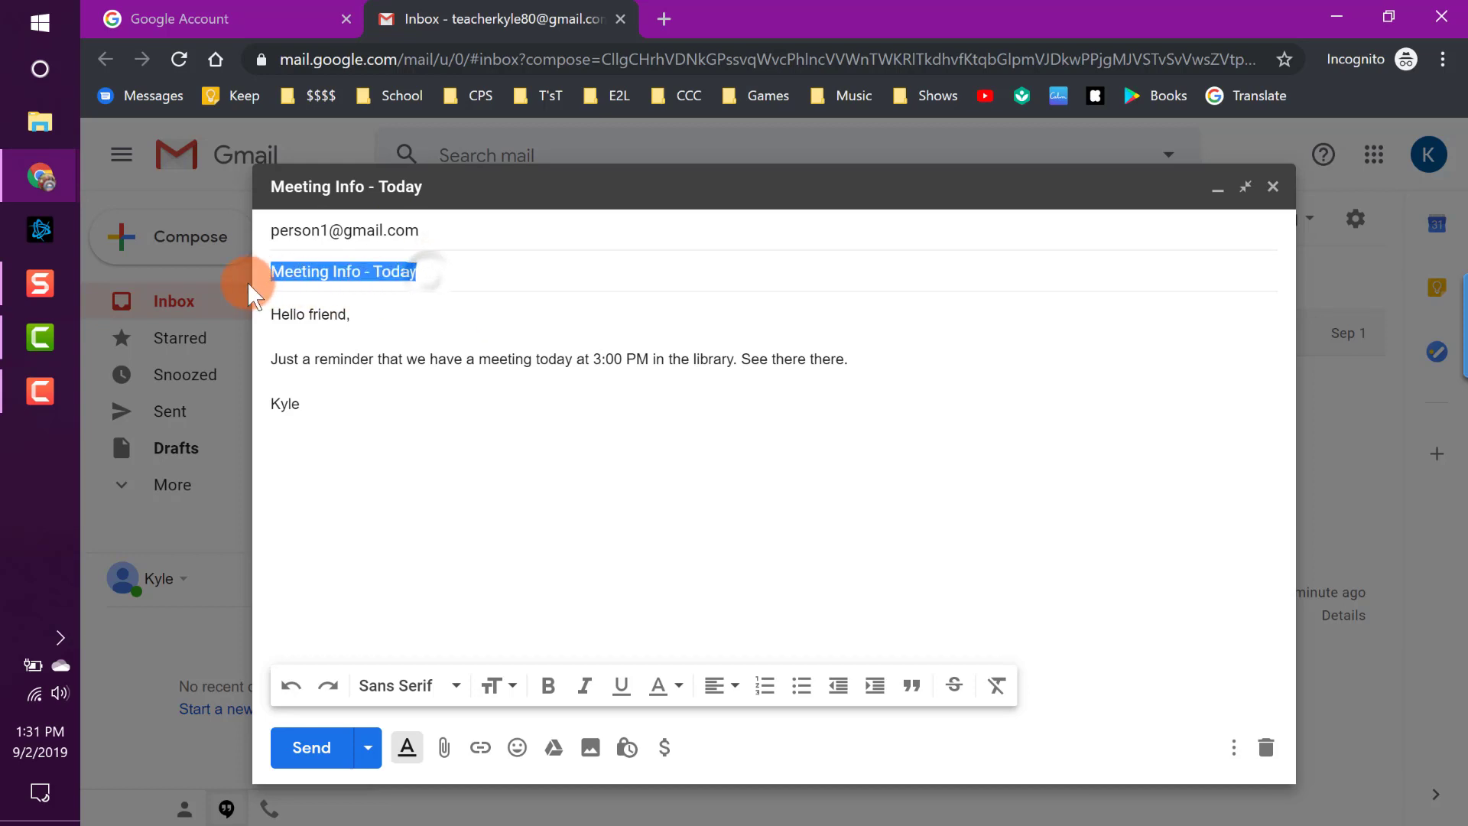
pyautogui.click(428, 274)
pyautogui.moveTo(425, 275); pyautogui.dragTo(275, 275)
pyautogui.click(428, 273)
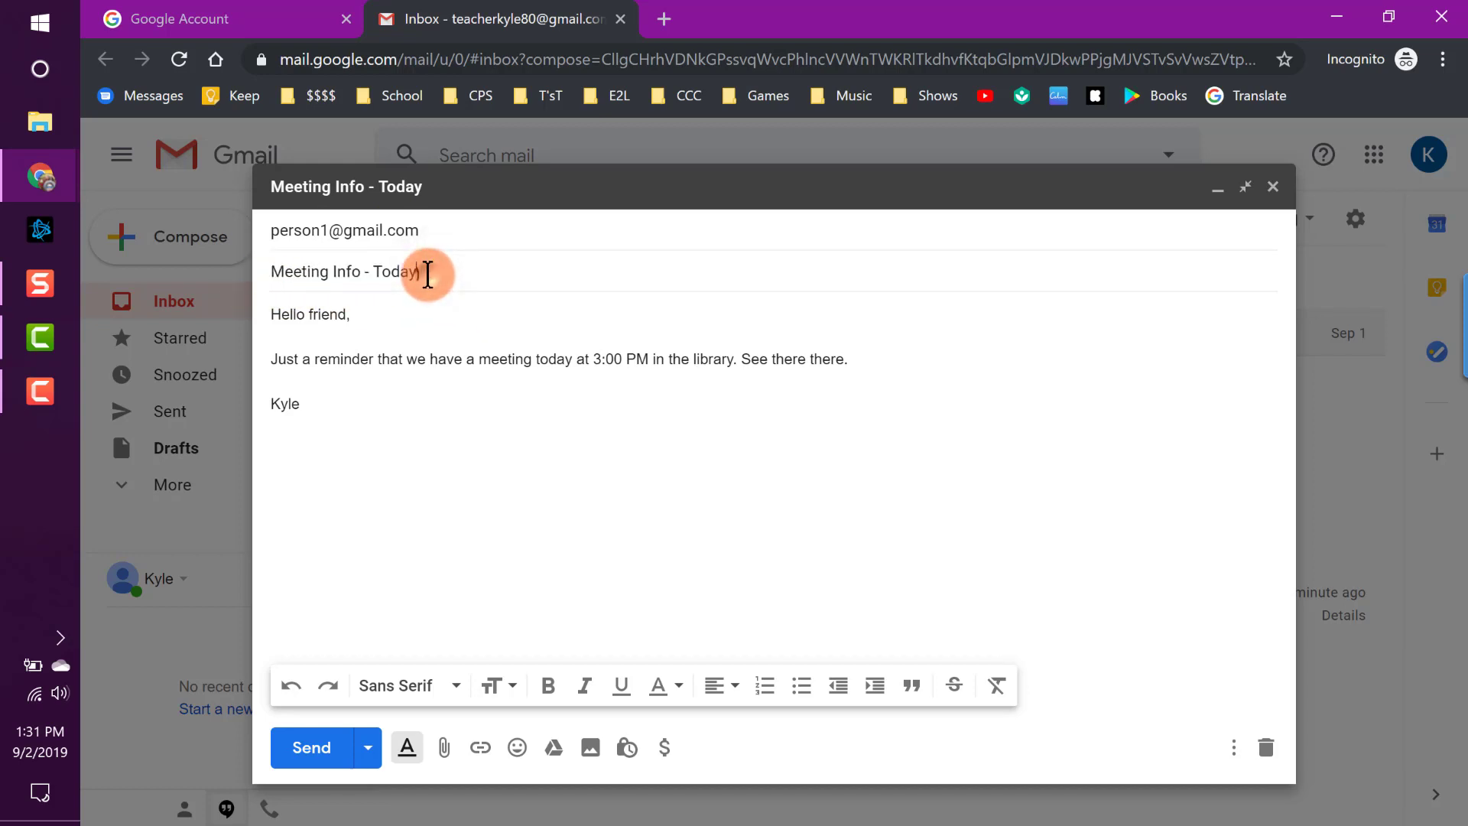
pyautogui.moveTo(274, 315); pyautogui.dragTo(340, 469)
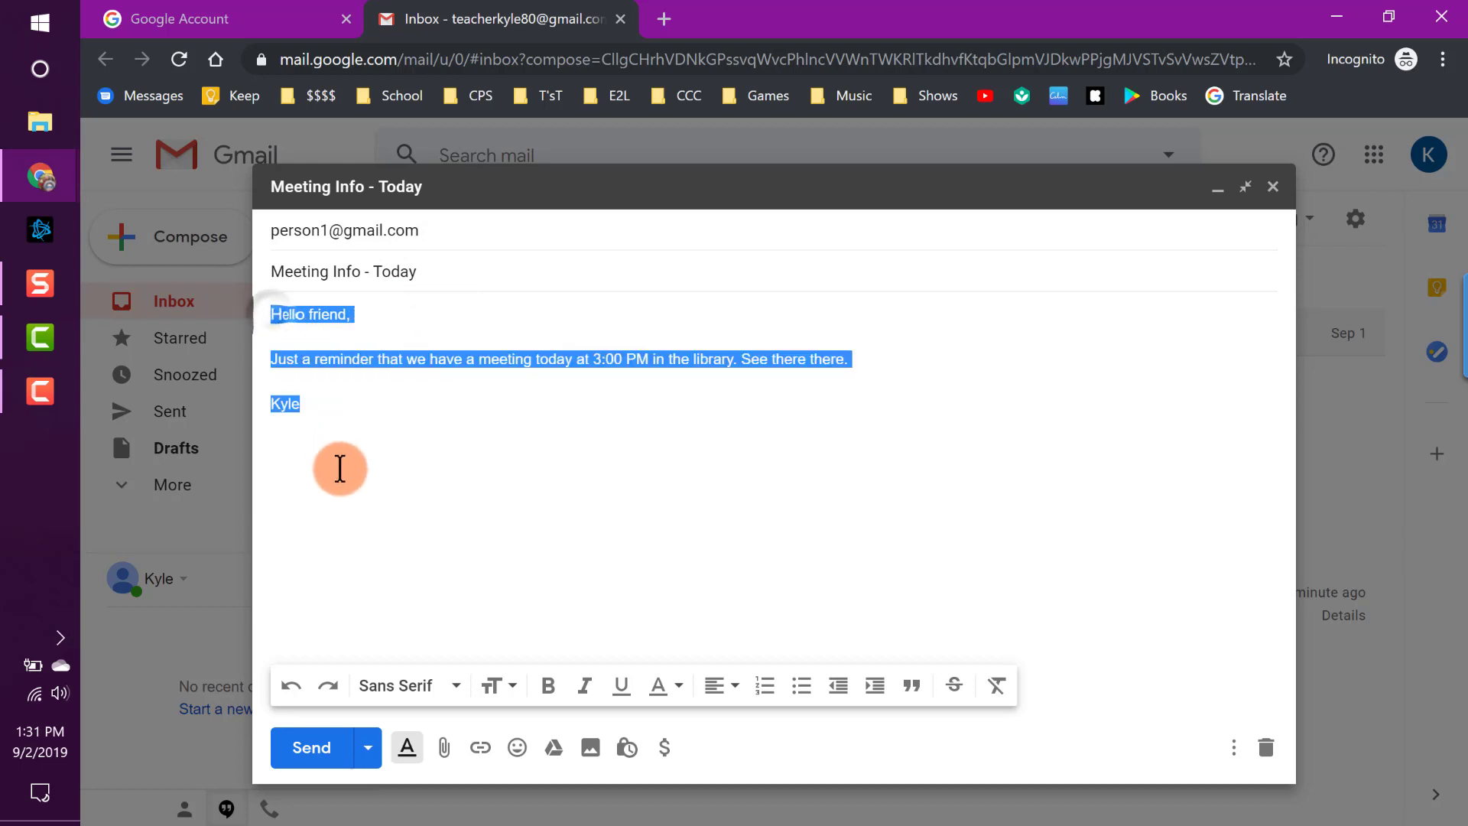
pyautogui.click(417, 486)
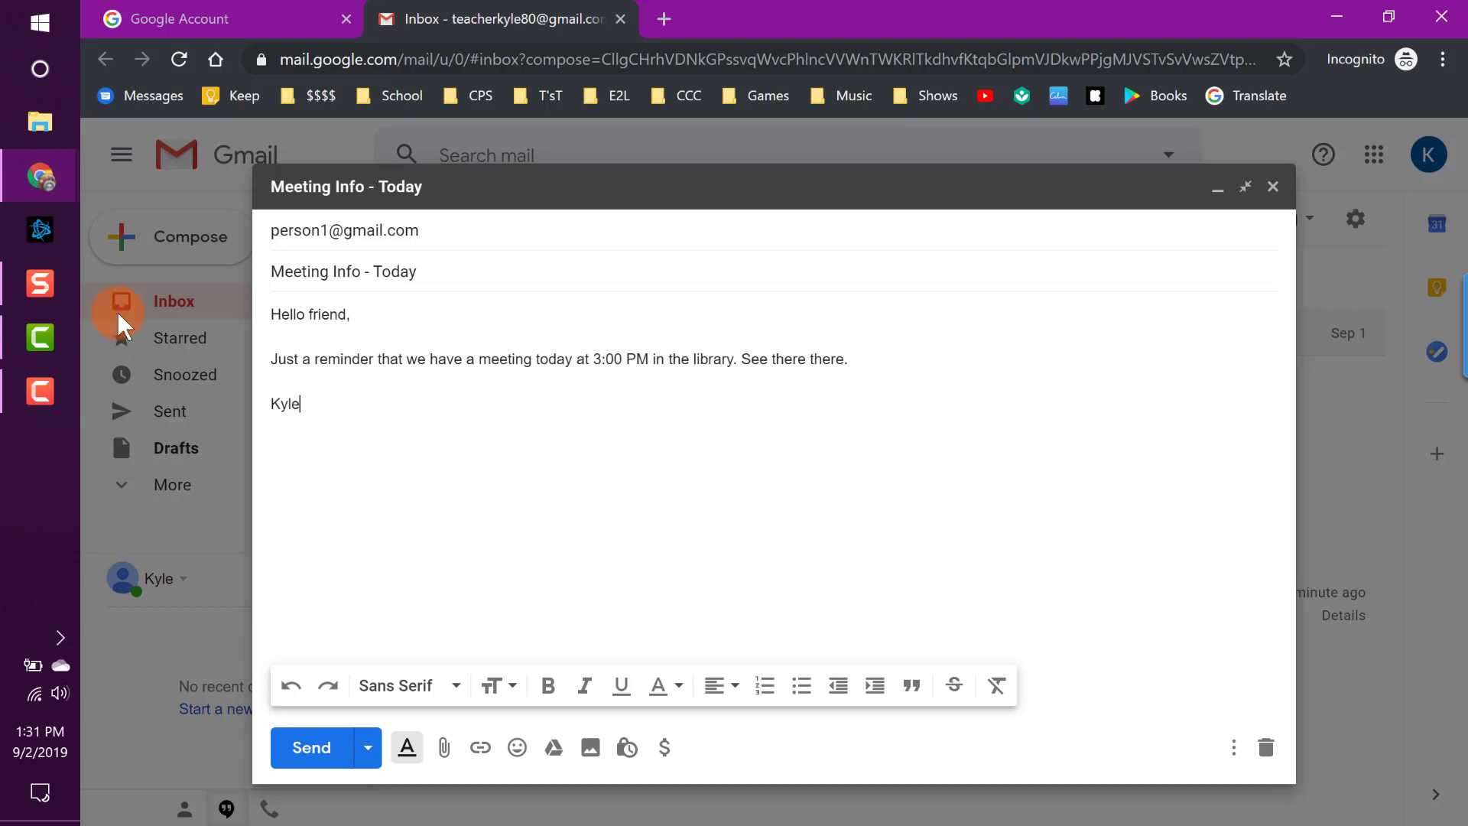
pyautogui.click(321, 751)
# Expand the recipient fields and add a second contact's address on a Cc line.
pyautogui.click(1150, 229)
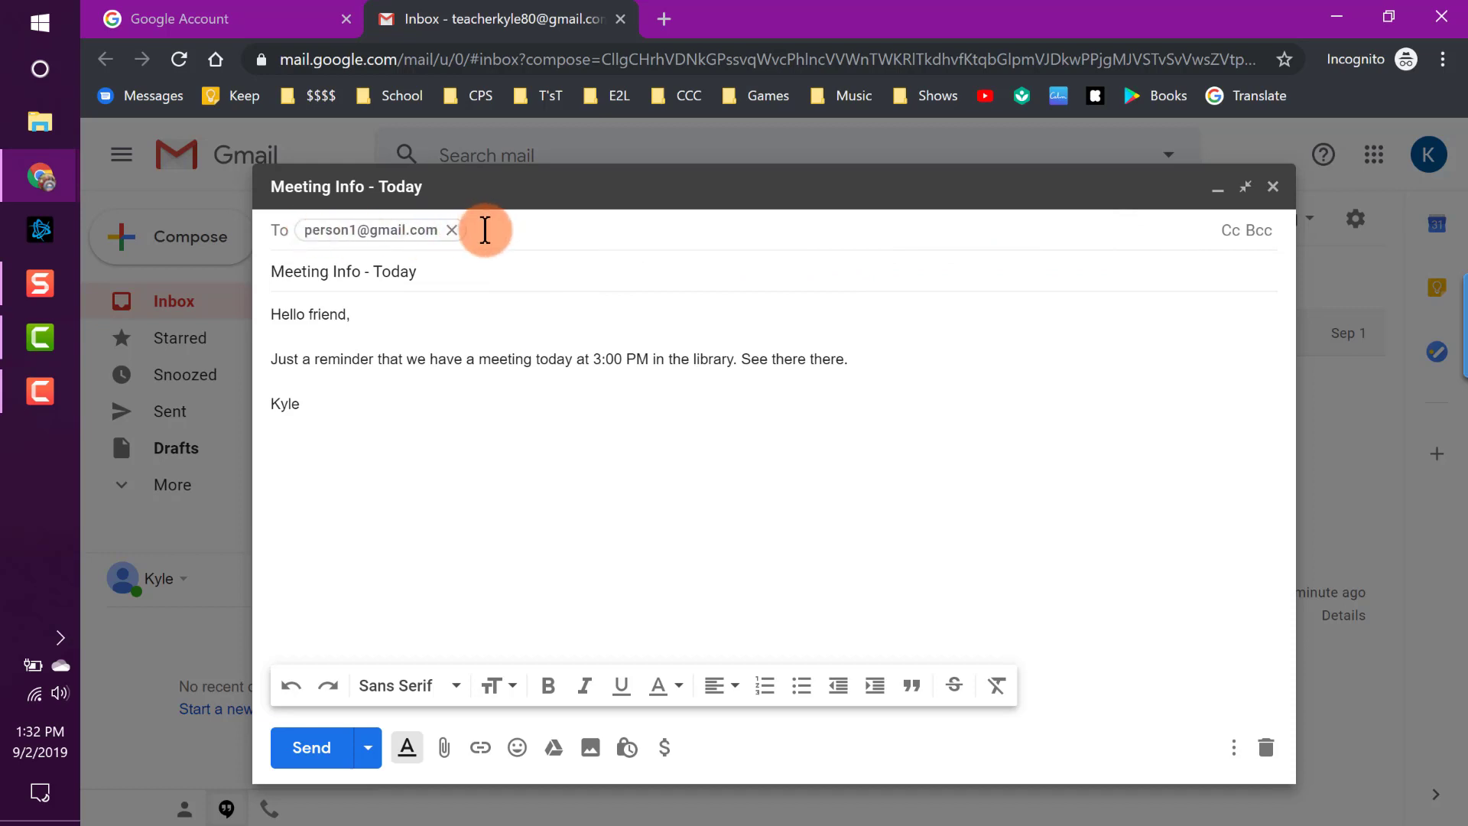
pyautogui.moveTo(314, 237)
pyautogui.click(1229, 230)
pyautogui.click(324, 266)
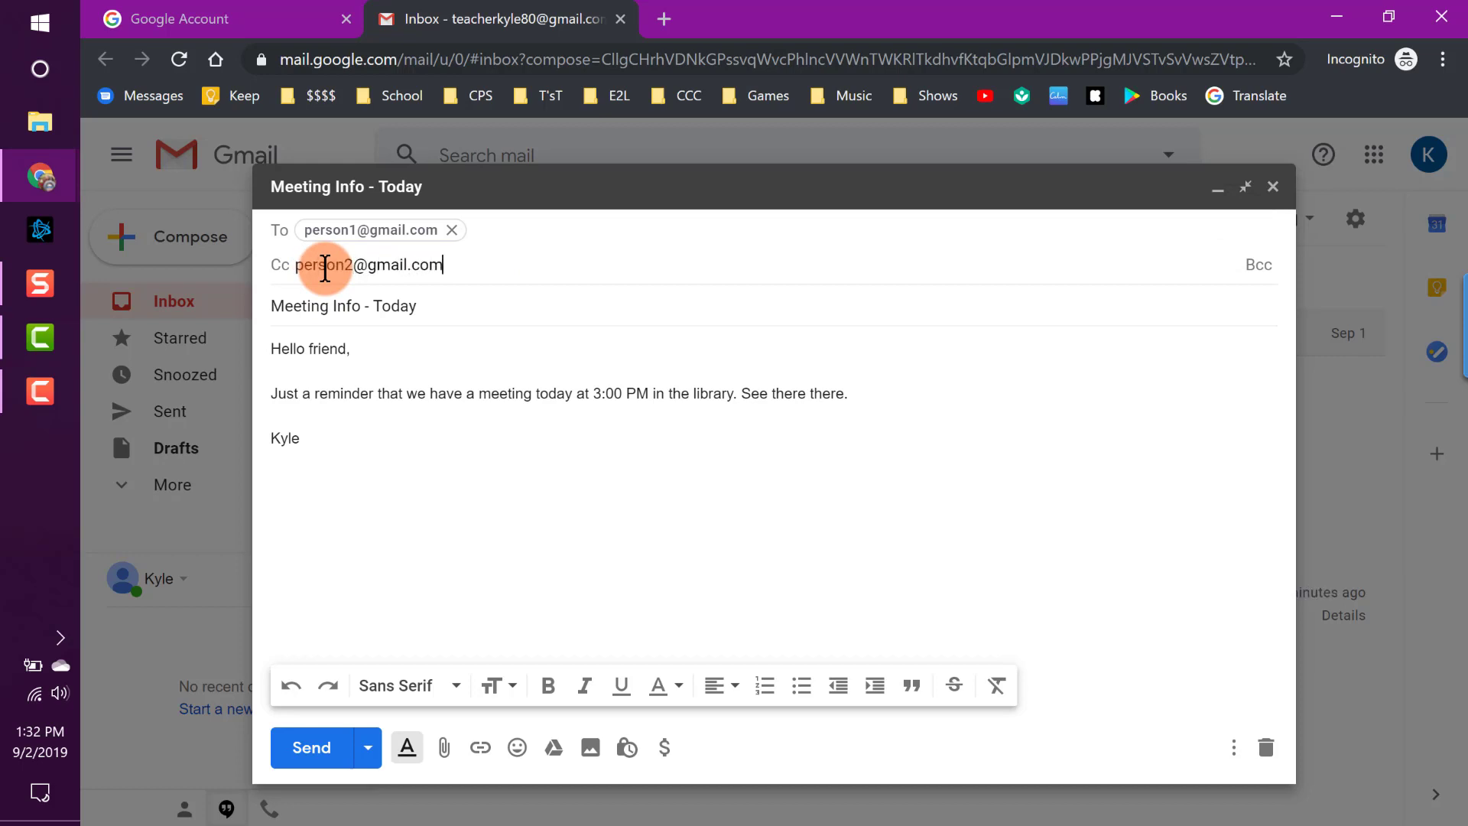
pyautogui.click(649, 305)
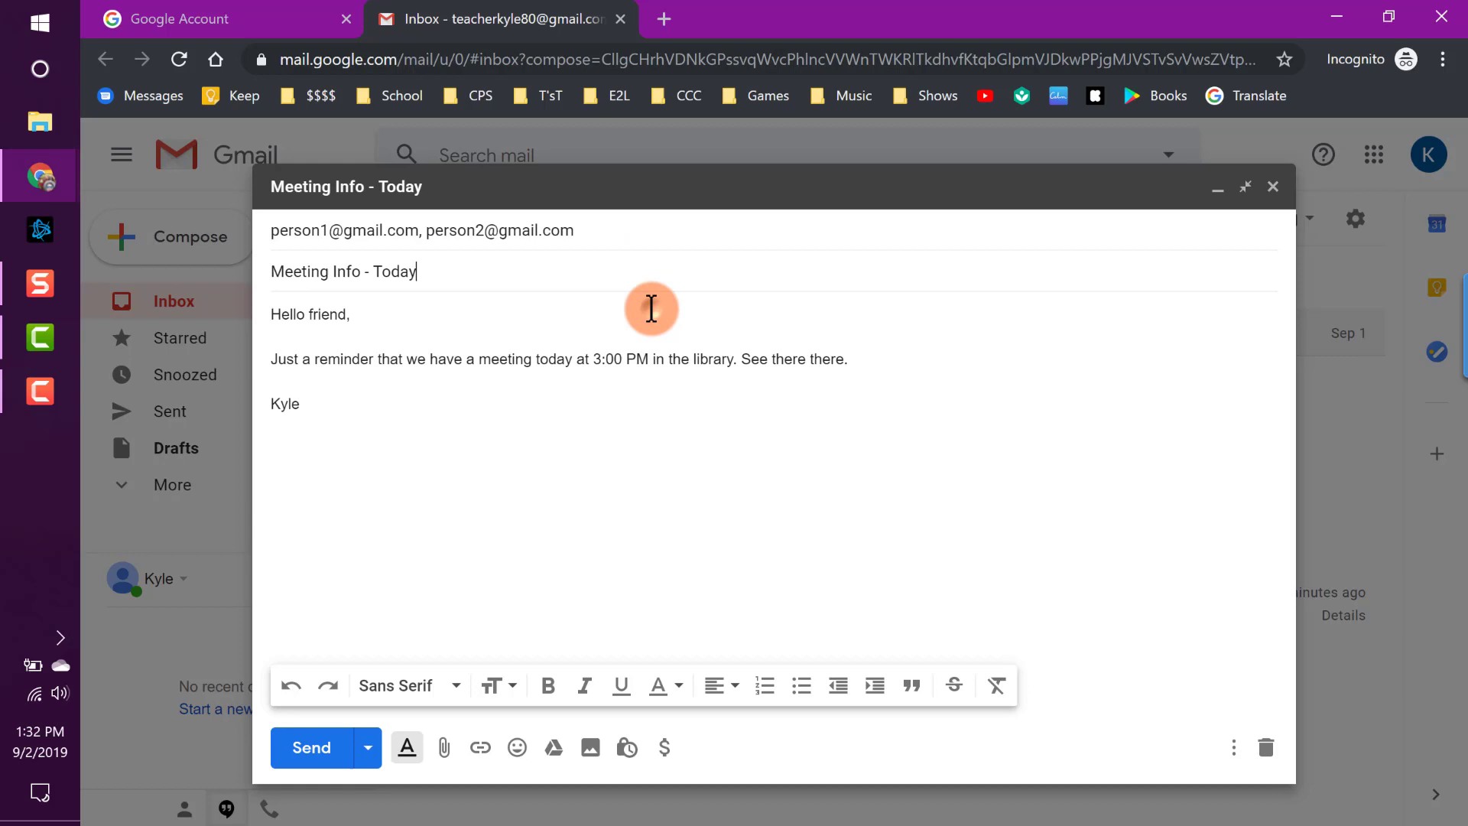
pyautogui.click(612, 256)
pyautogui.moveTo(447, 228); pyautogui.dragTo(377, 229)
pyautogui.click(524, 224)
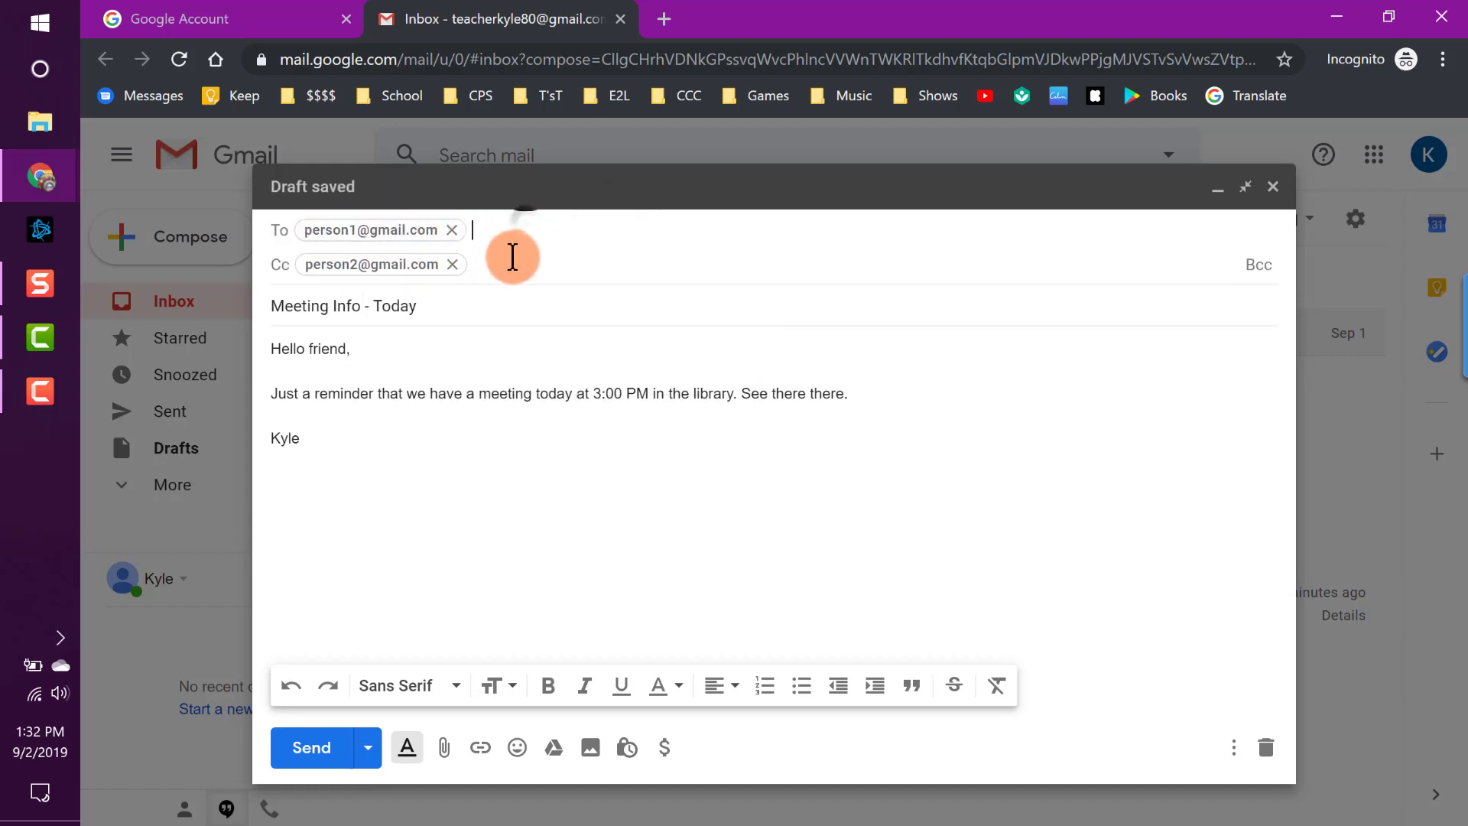
pyautogui.click(510, 263)
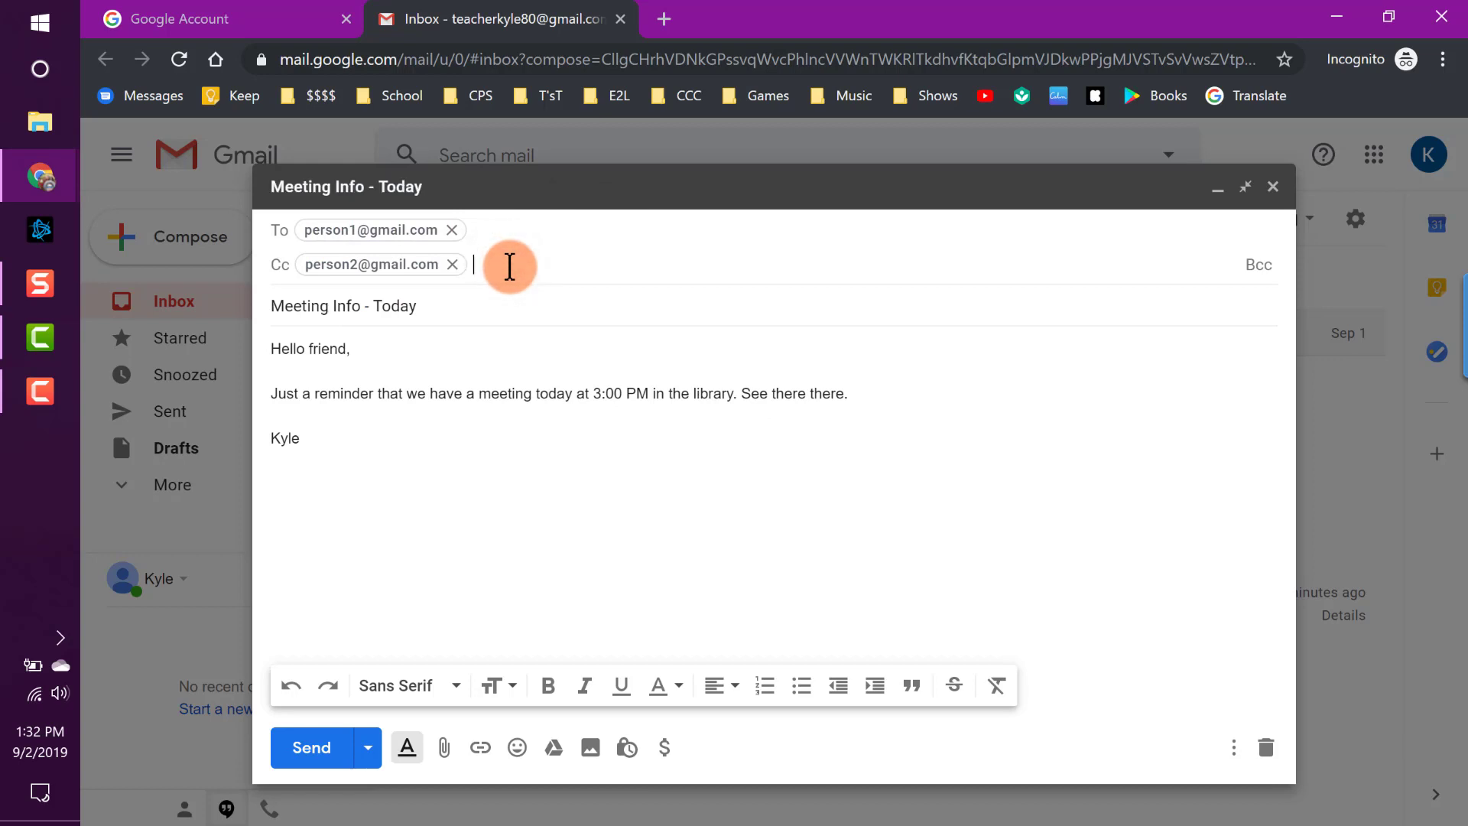
# Add three contacts' addresses to Bcc and remove the second contact from Cc.
pyautogui.click(1269, 273)
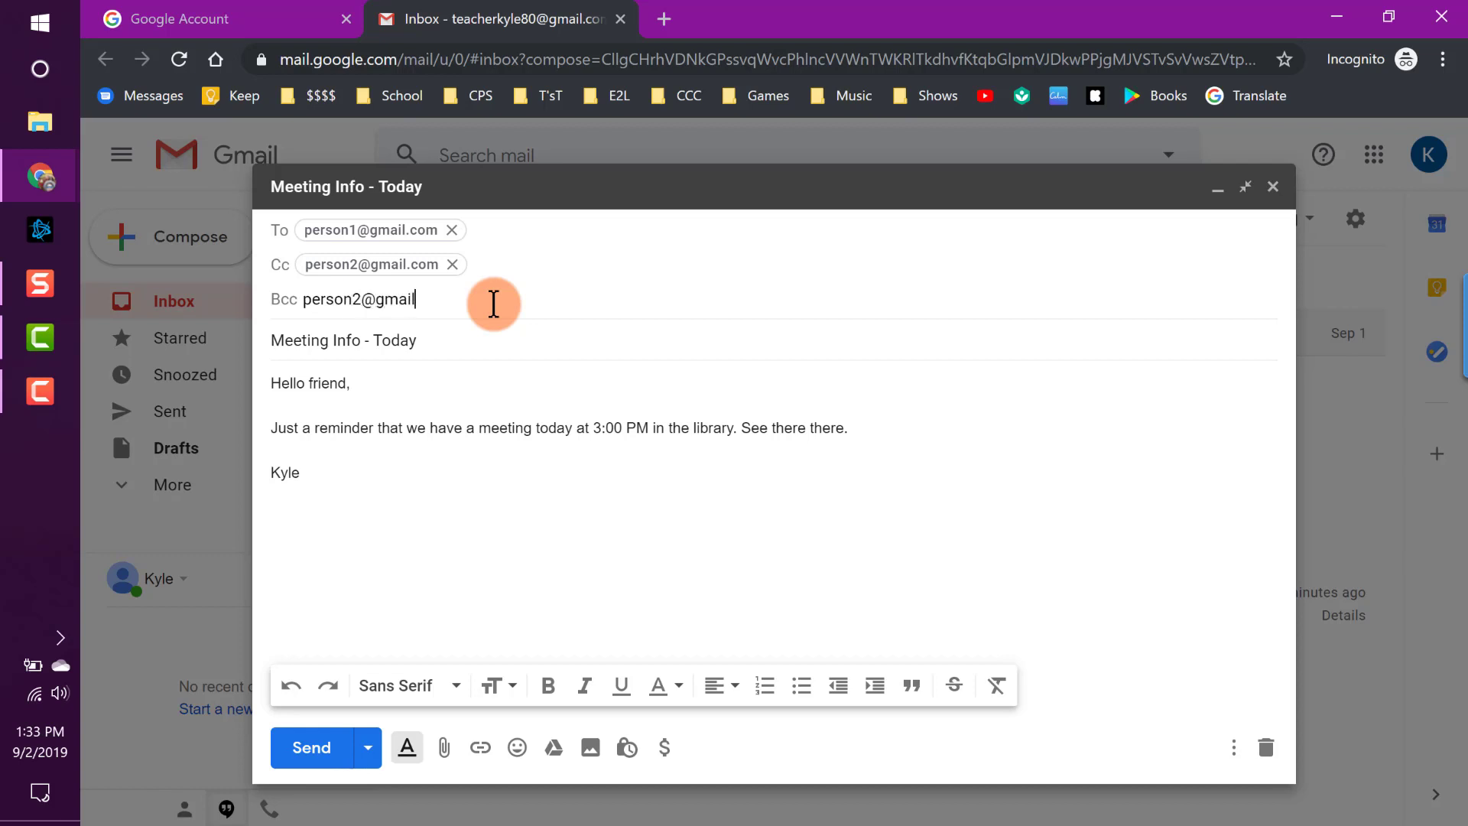
pyautogui.press('Return')
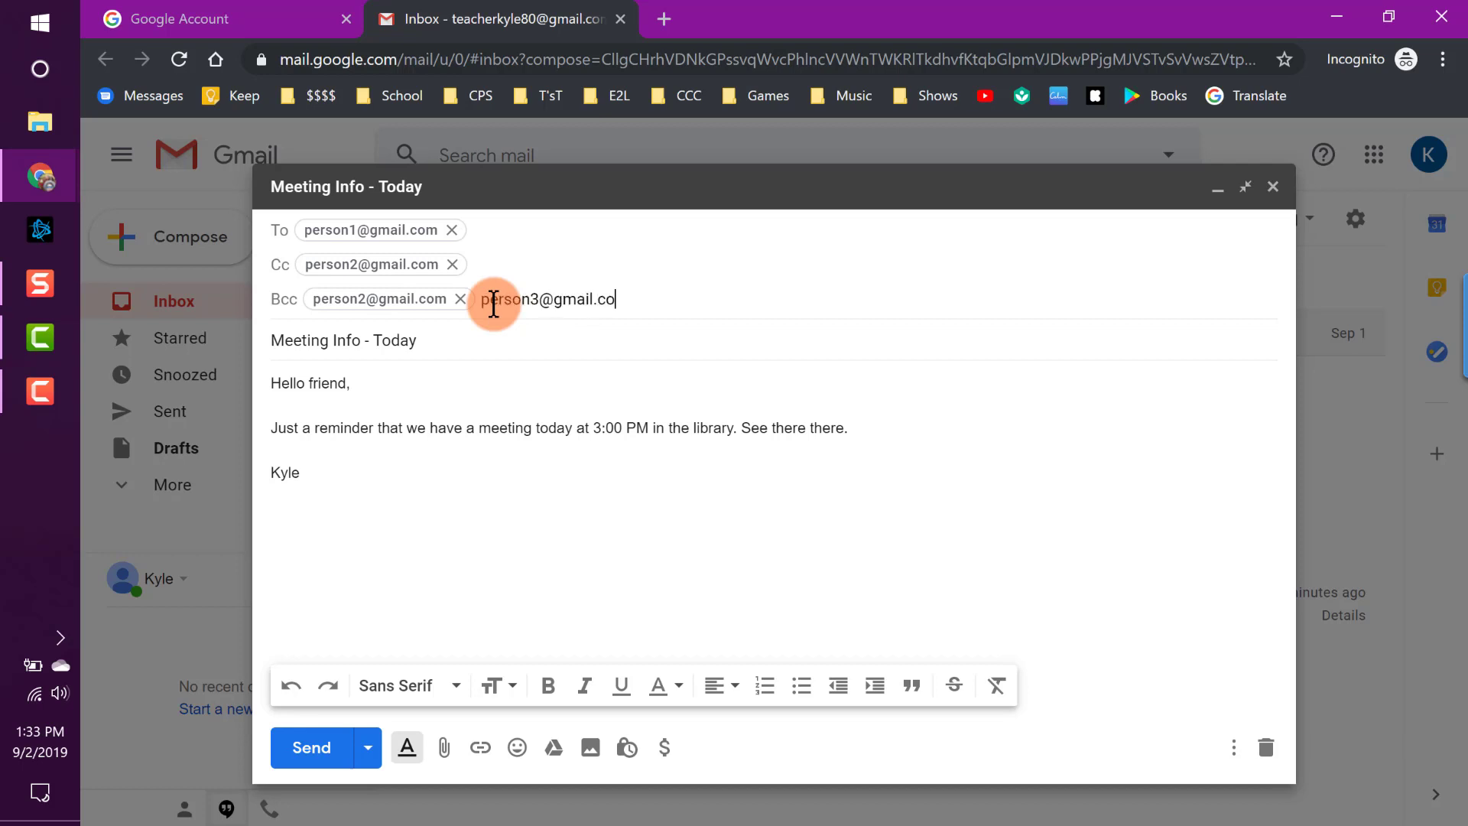
pyautogui.press('Return')
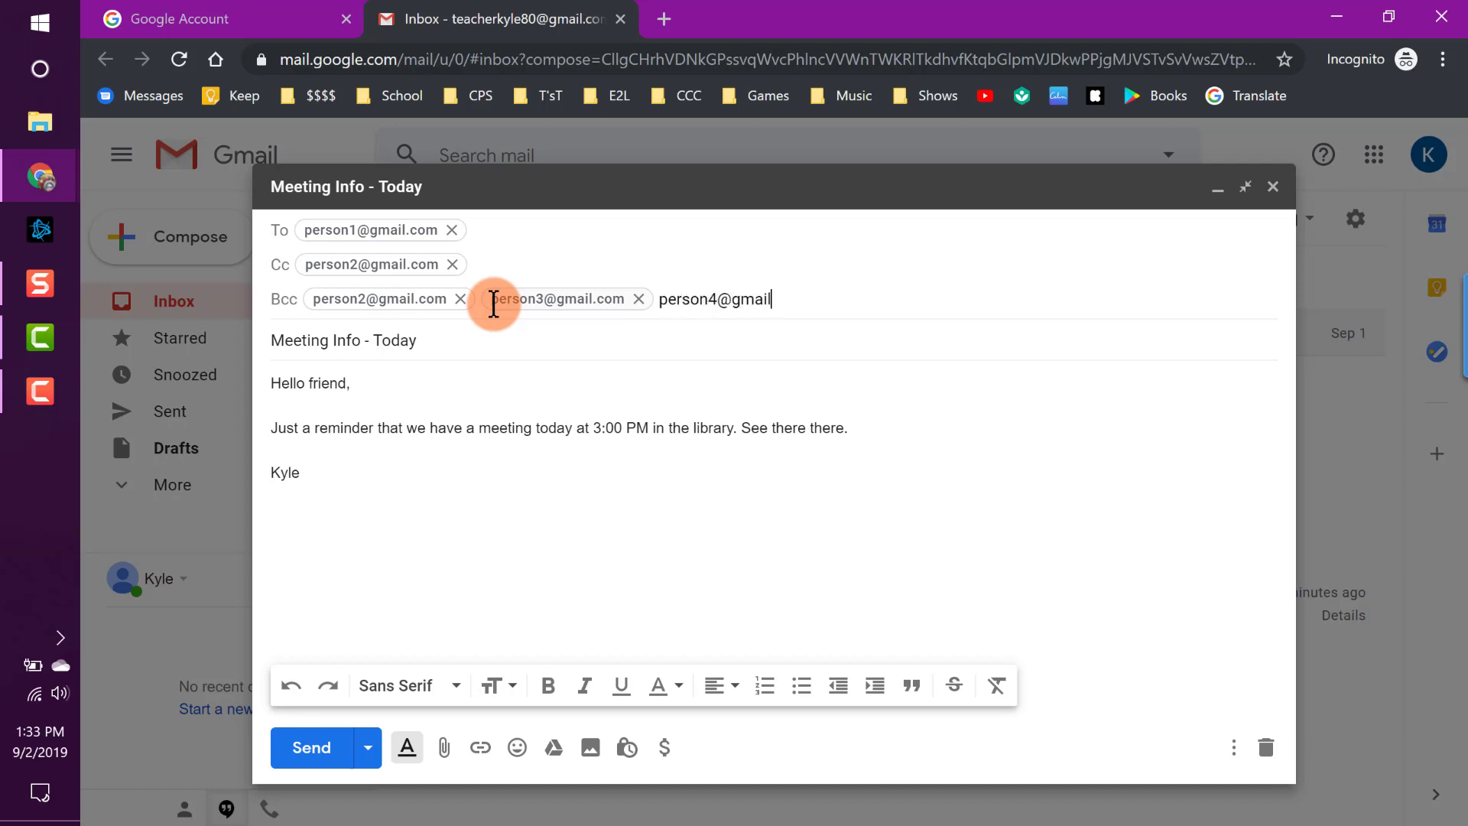
pyautogui.press('Return')
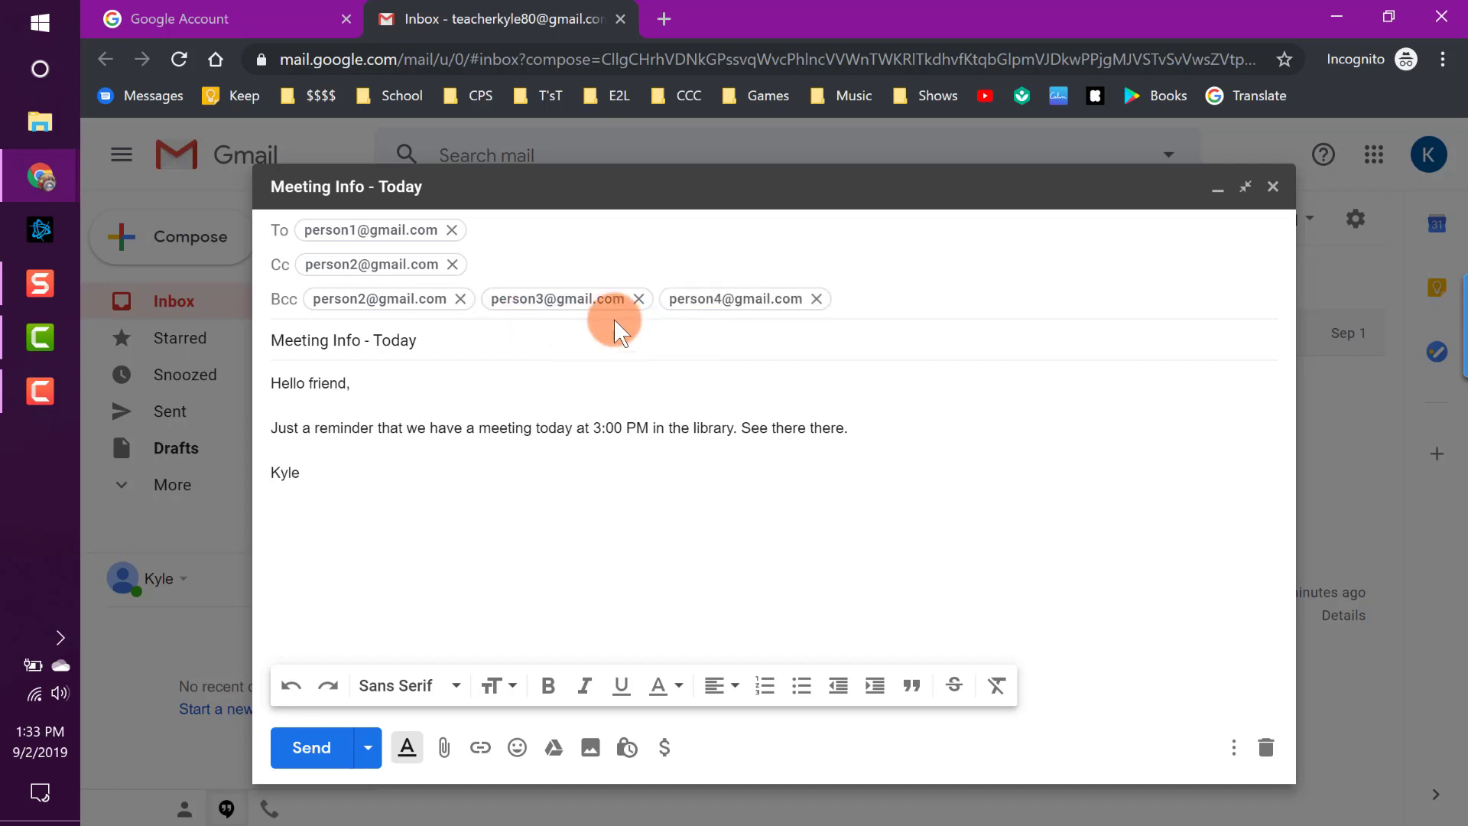
pyautogui.click(453, 264)
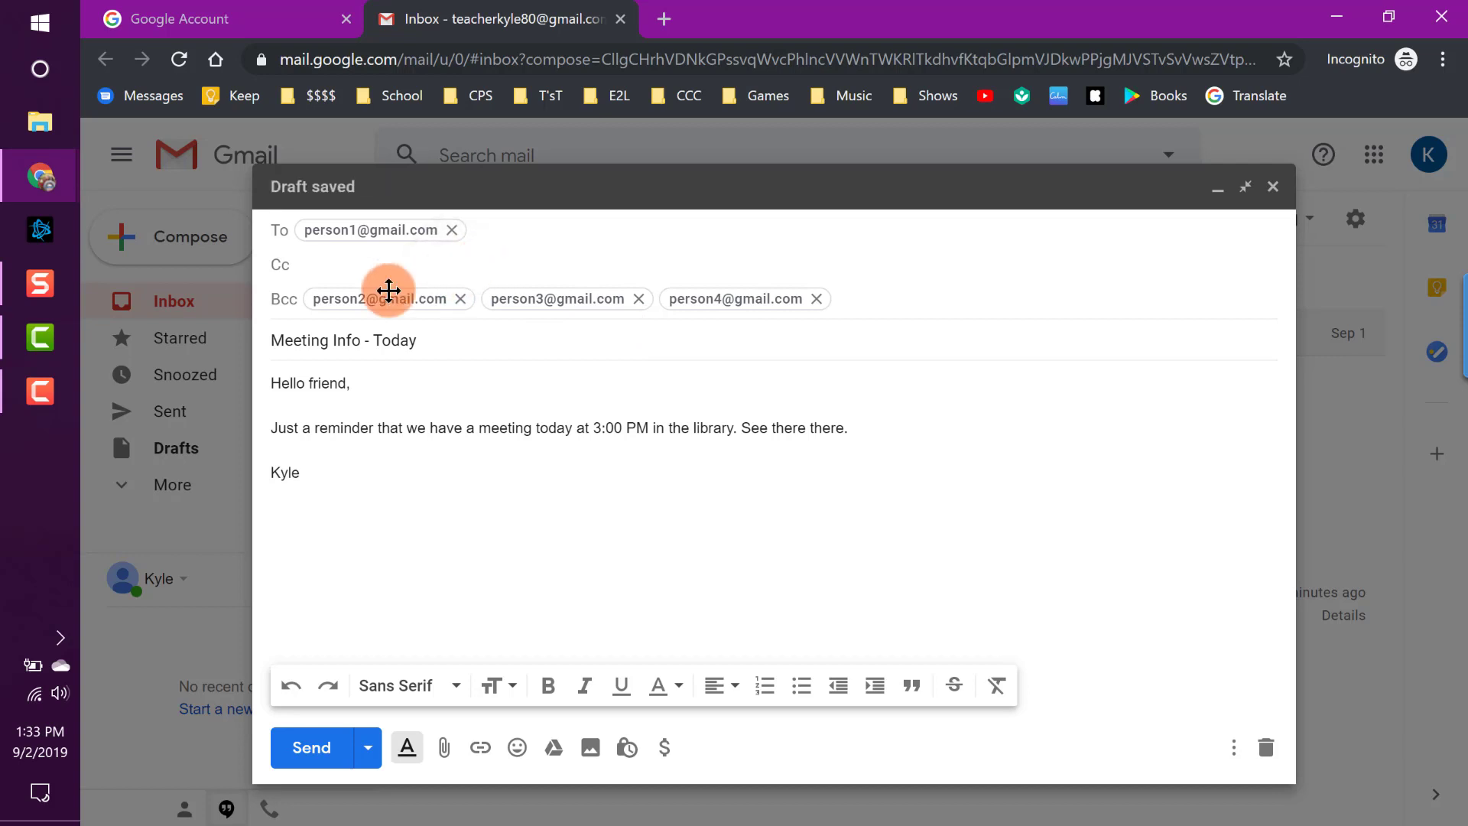
pyautogui.moveTo(359, 230)
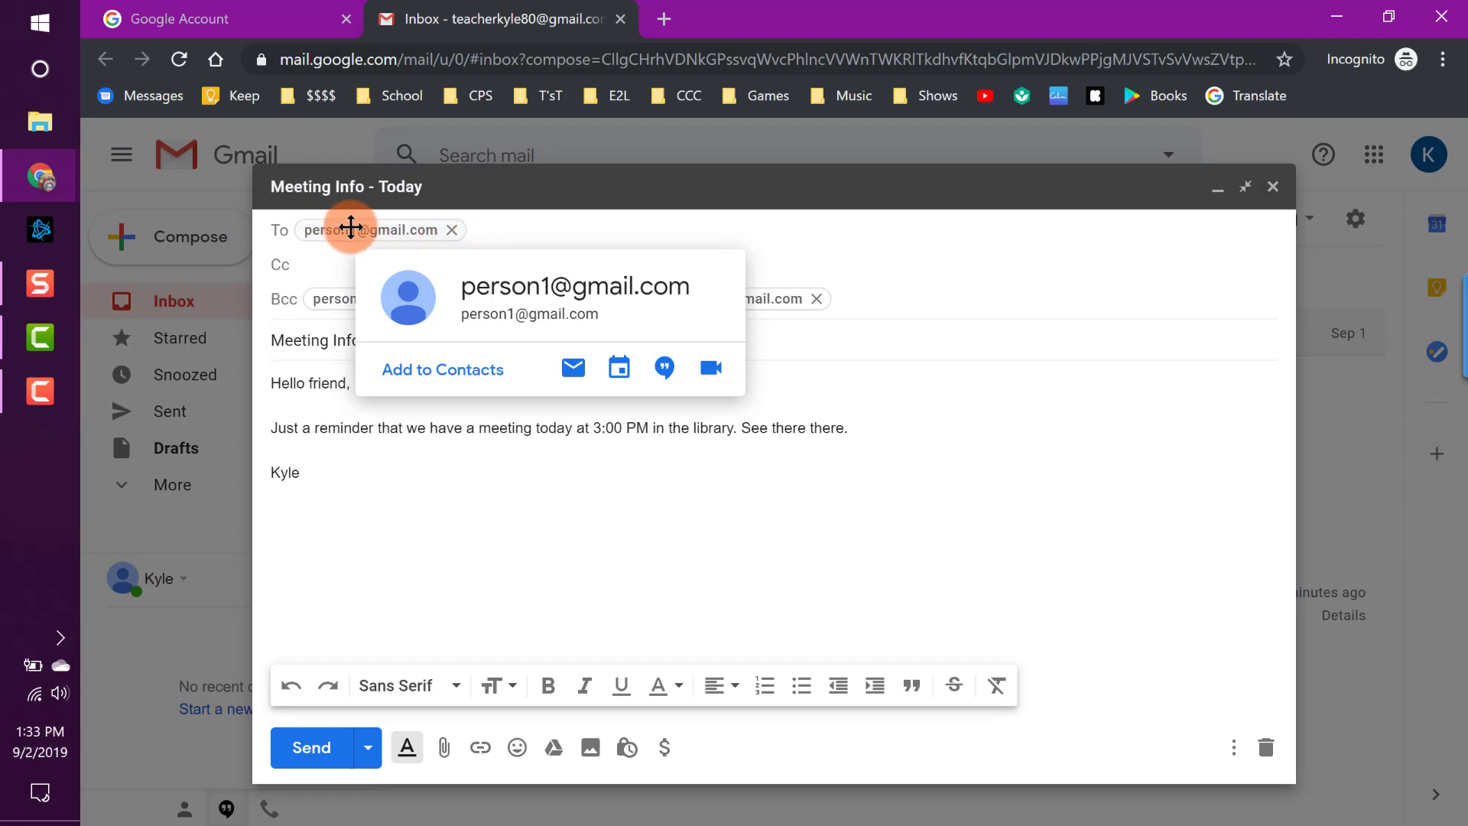
pyautogui.click(491, 226)
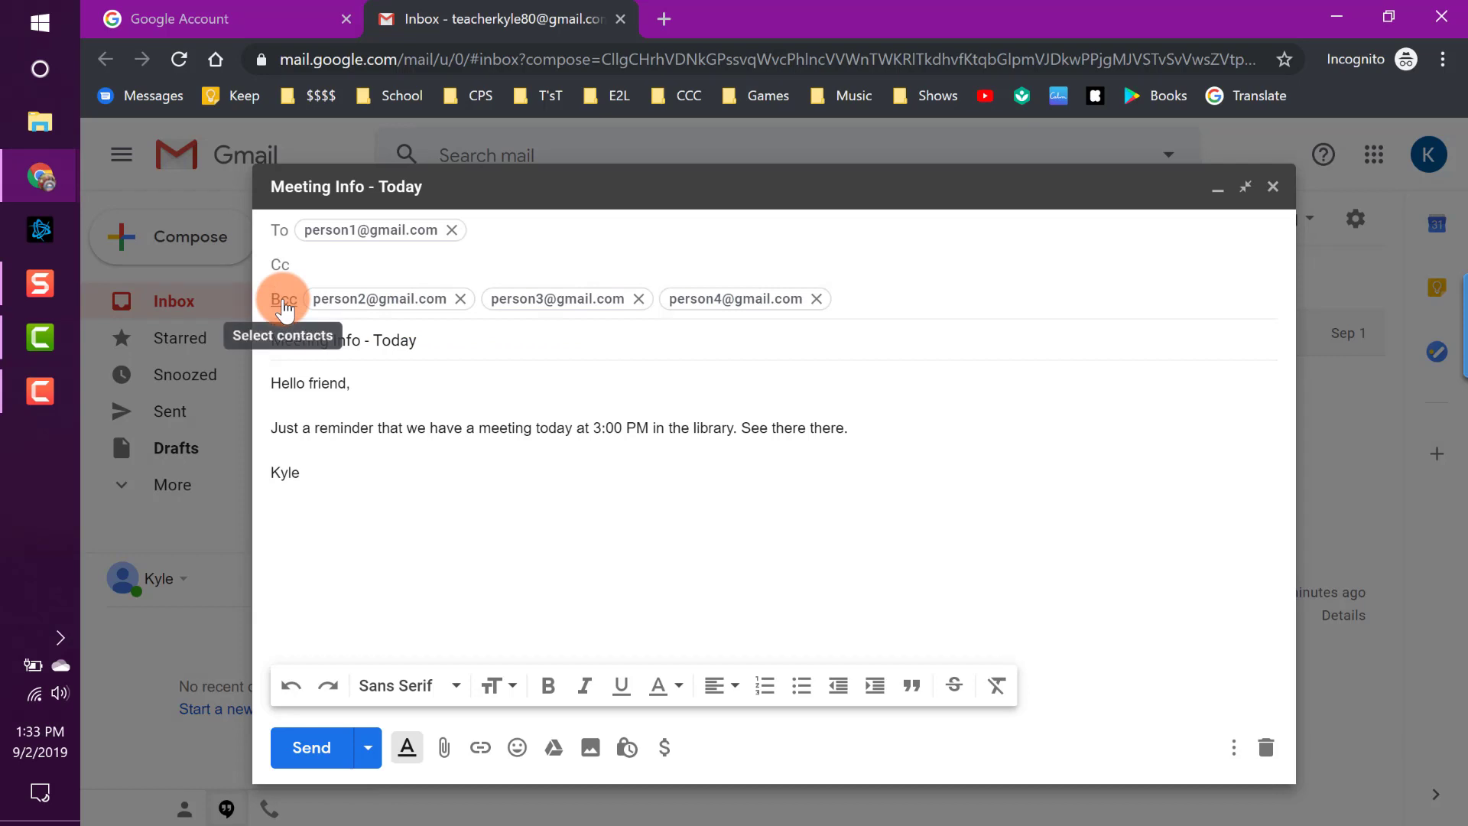
pyautogui.moveTo(364, 298)
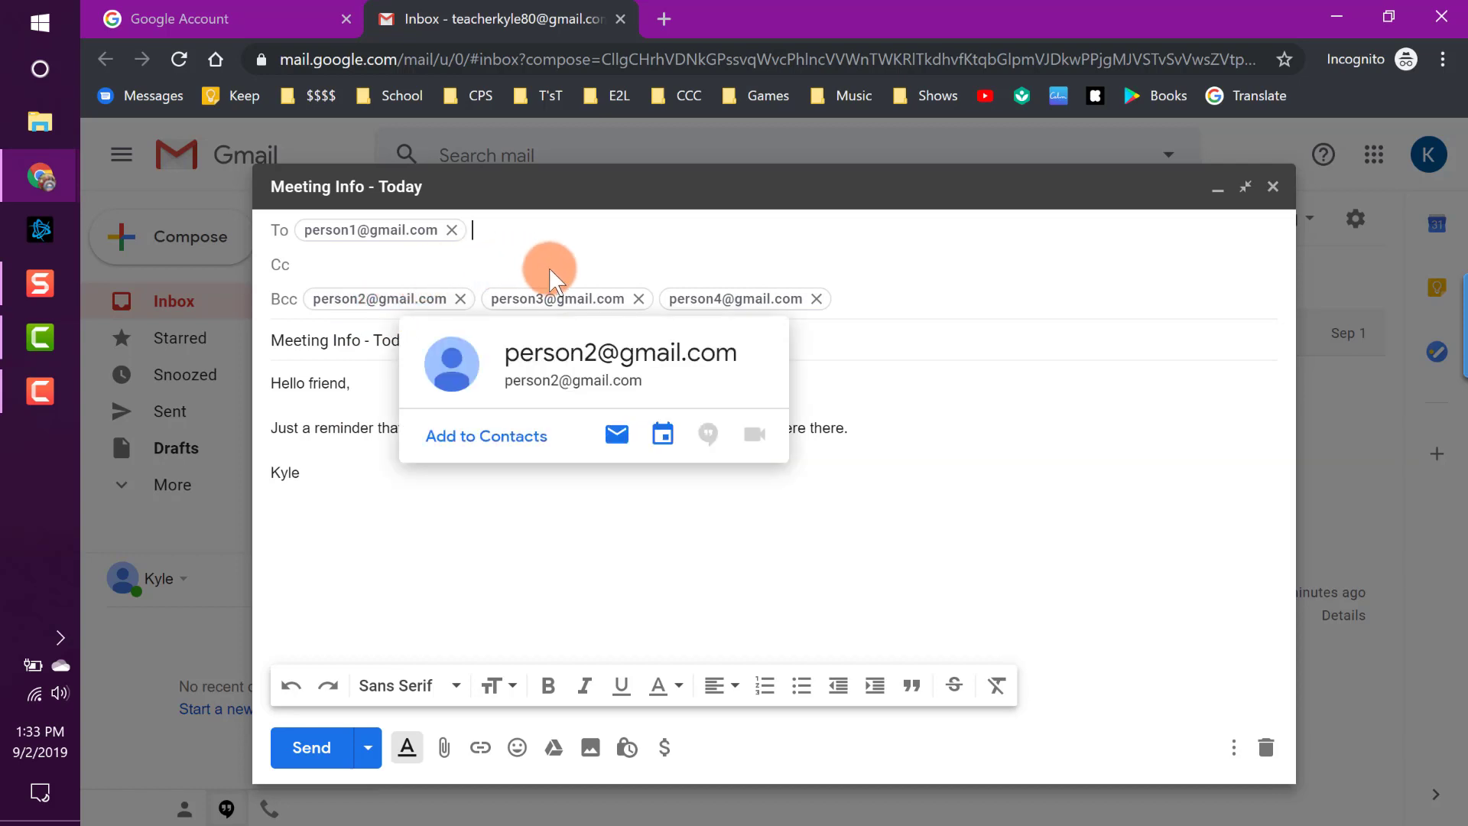
pyautogui.moveTo(604, 290)
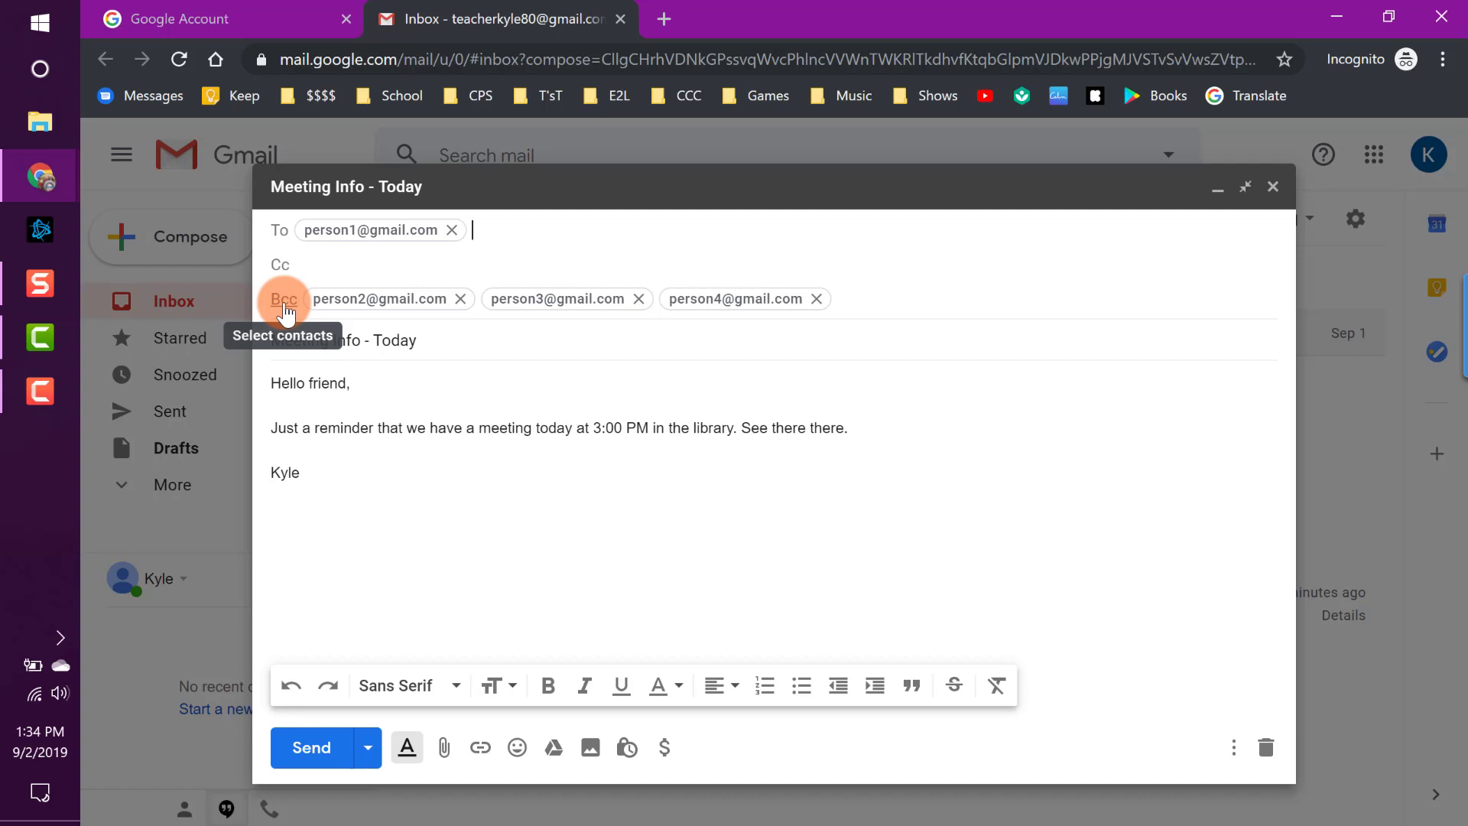
# Drag the three Bcc contacts up into To, then drag them back into Bcc.
pyautogui.click(802, 296)
pyautogui.click(842, 295)
pyautogui.click(614, 310)
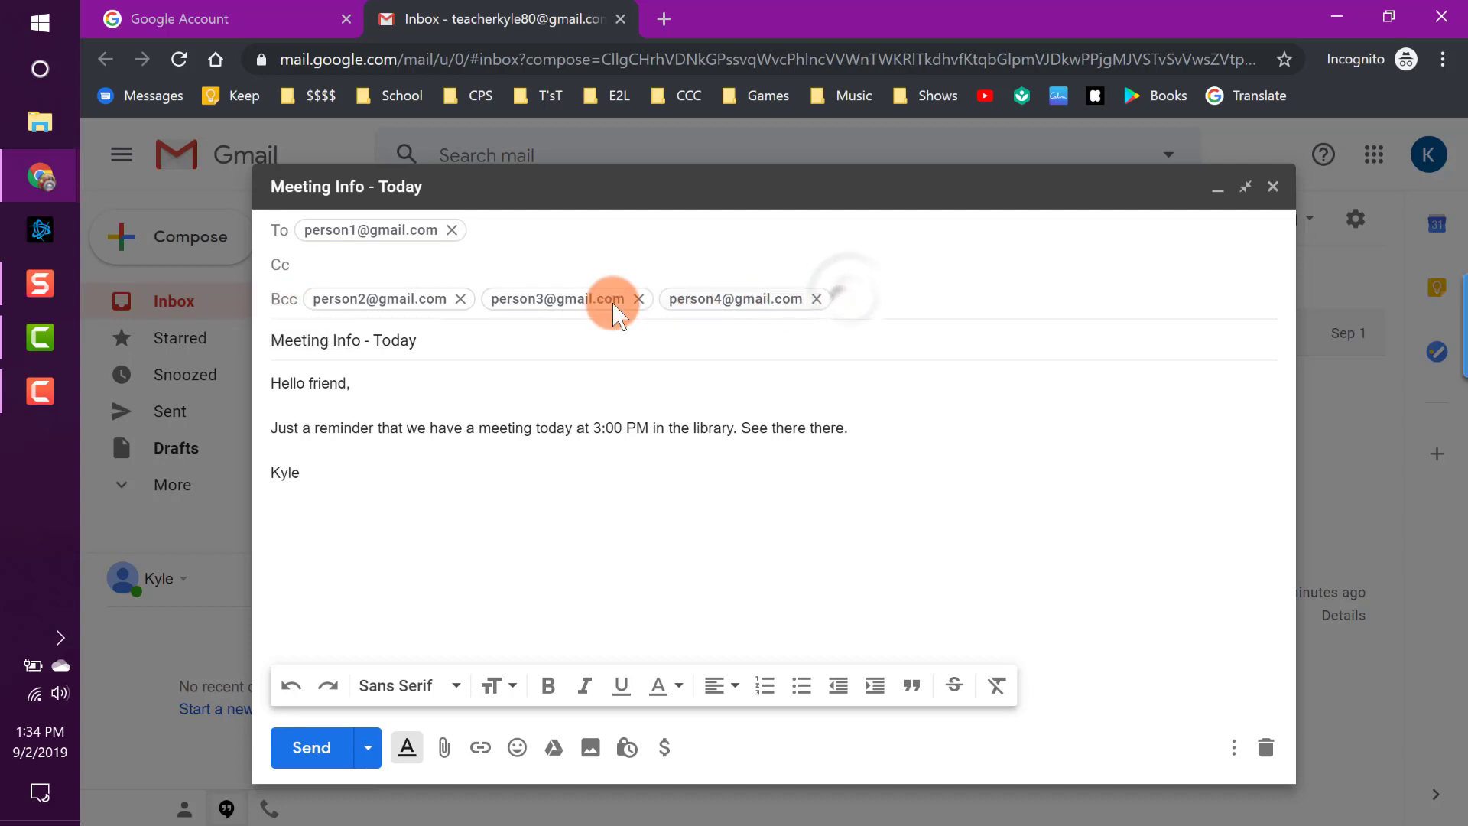
pyautogui.moveTo(438, 301)
pyautogui.mouseDown()
pyautogui.moveTo(492, 255)
pyautogui.moveTo(622, 223)
pyautogui.mouseUp()
pyautogui.moveTo(590, 295); pyautogui.dragTo(764, 229)
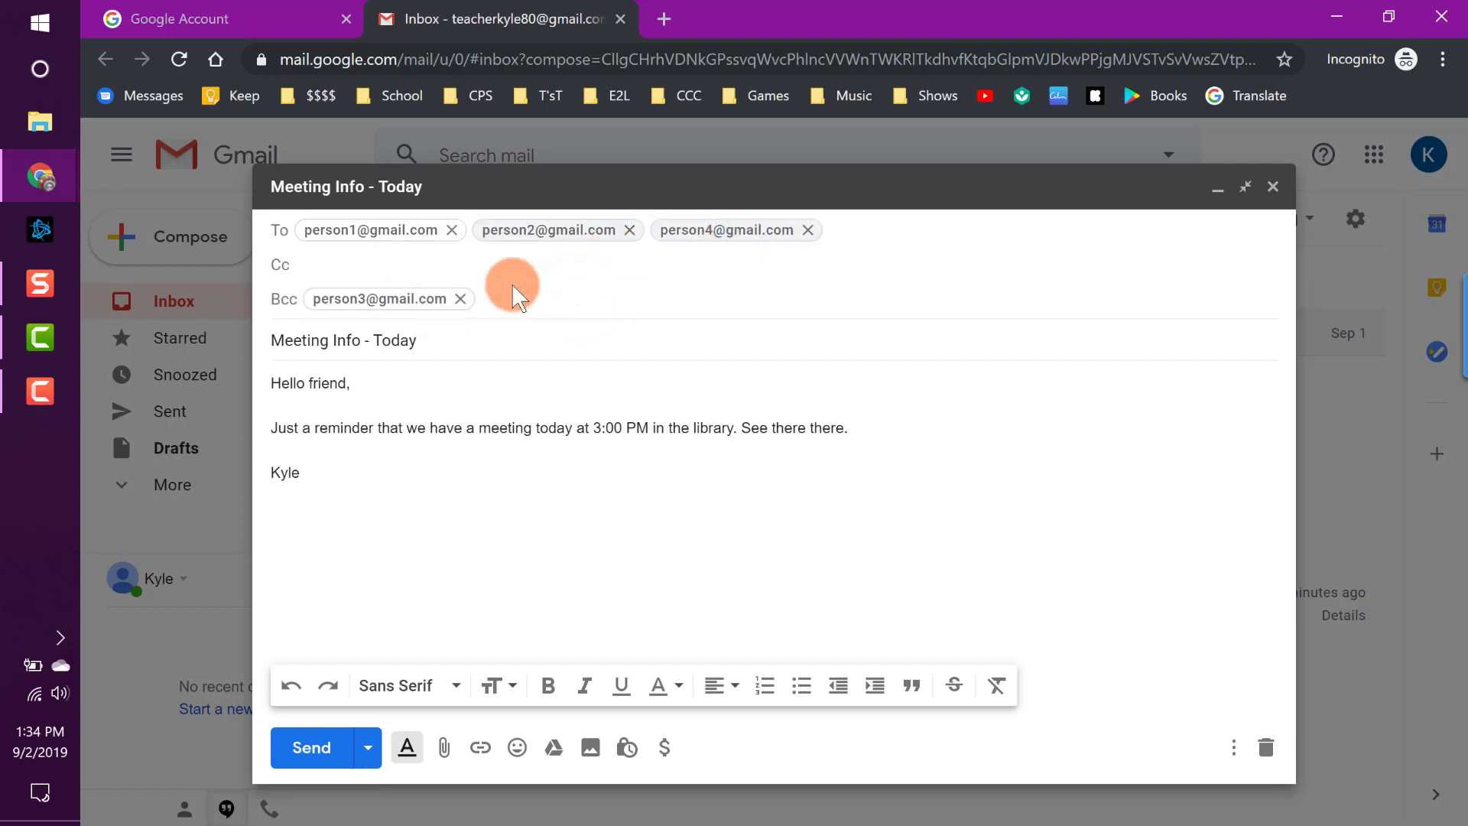
pyautogui.moveTo(393, 298); pyautogui.dragTo(921, 226)
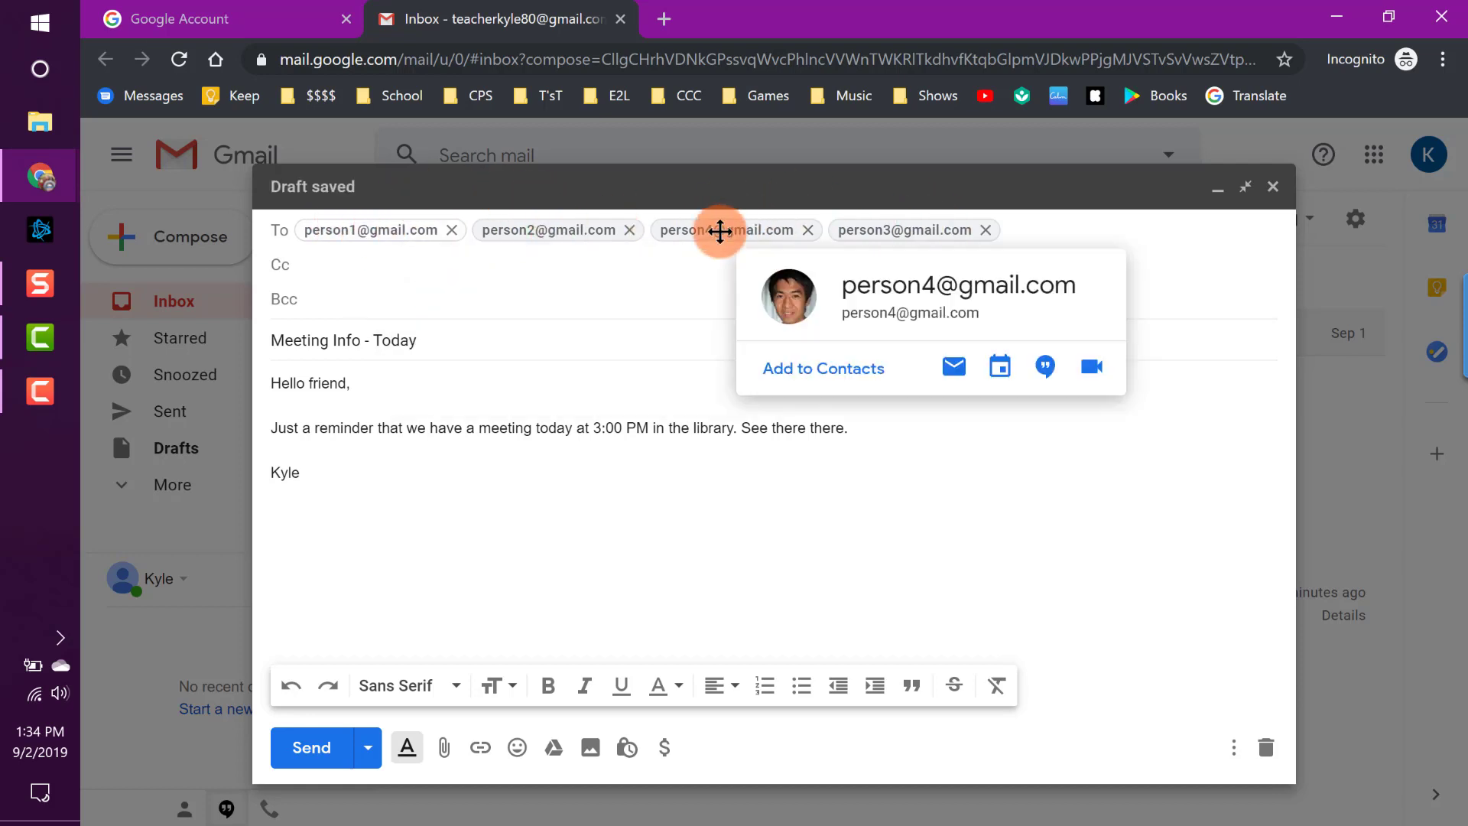
pyautogui.moveTo(719, 231); pyautogui.dragTo(589, 297)
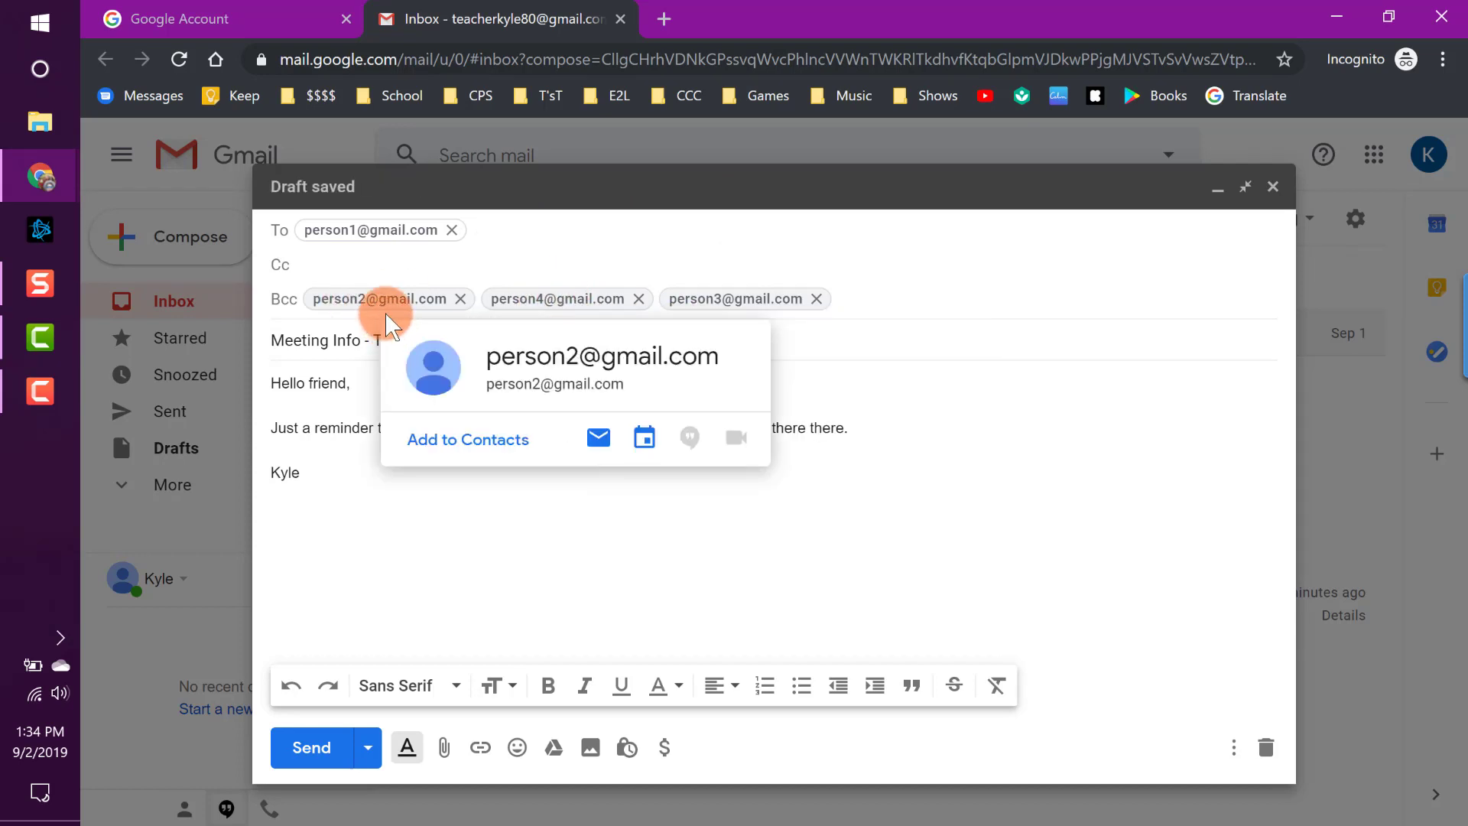
# Remove all three Bcc chips and the To chip, then address the draft to your own account.
pyautogui.moveTo(748, 299)
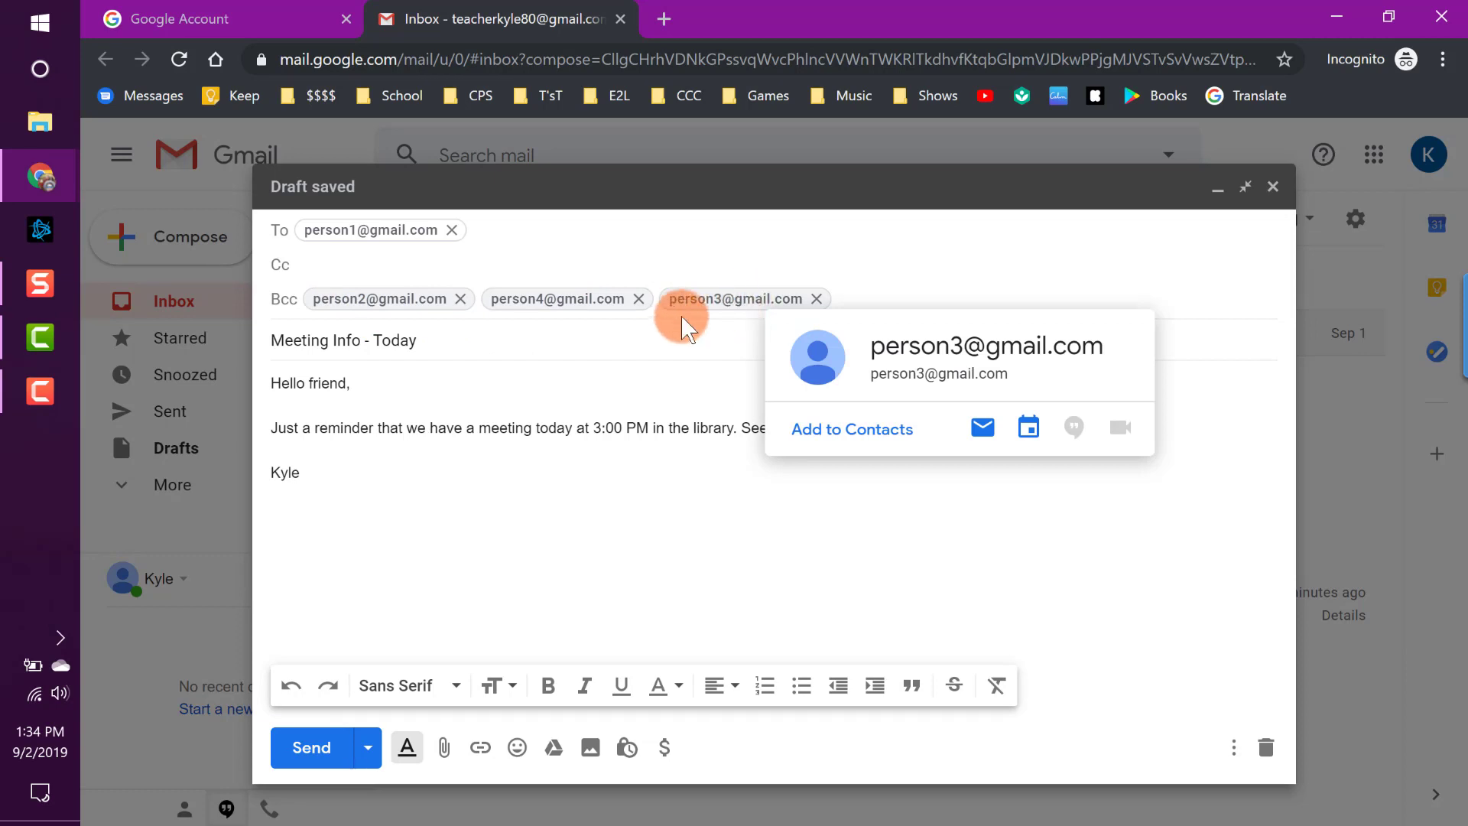
pyautogui.click(638, 298)
pyautogui.click(638, 298)
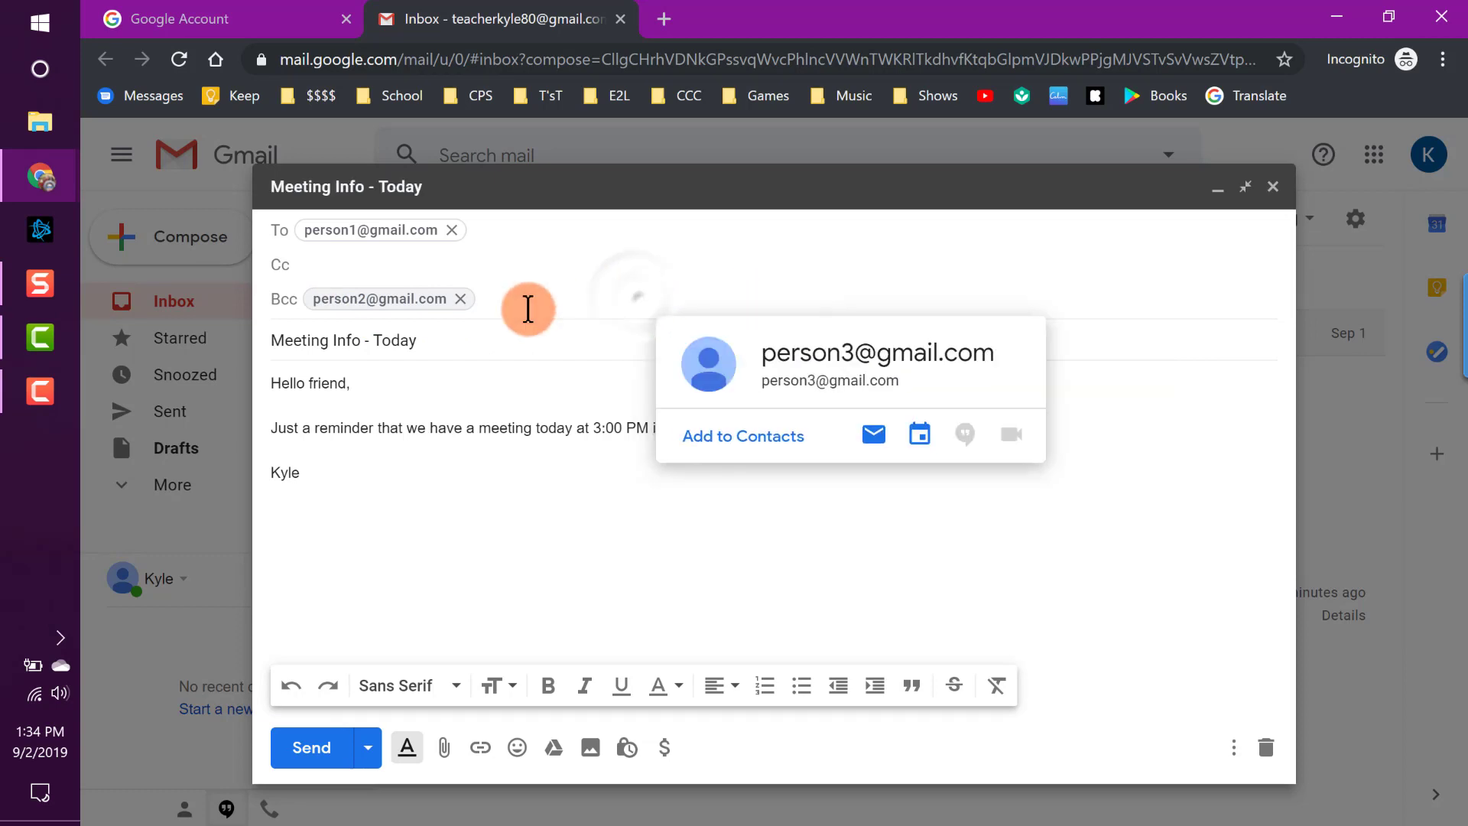
pyautogui.click(459, 298)
pyautogui.click(452, 230)
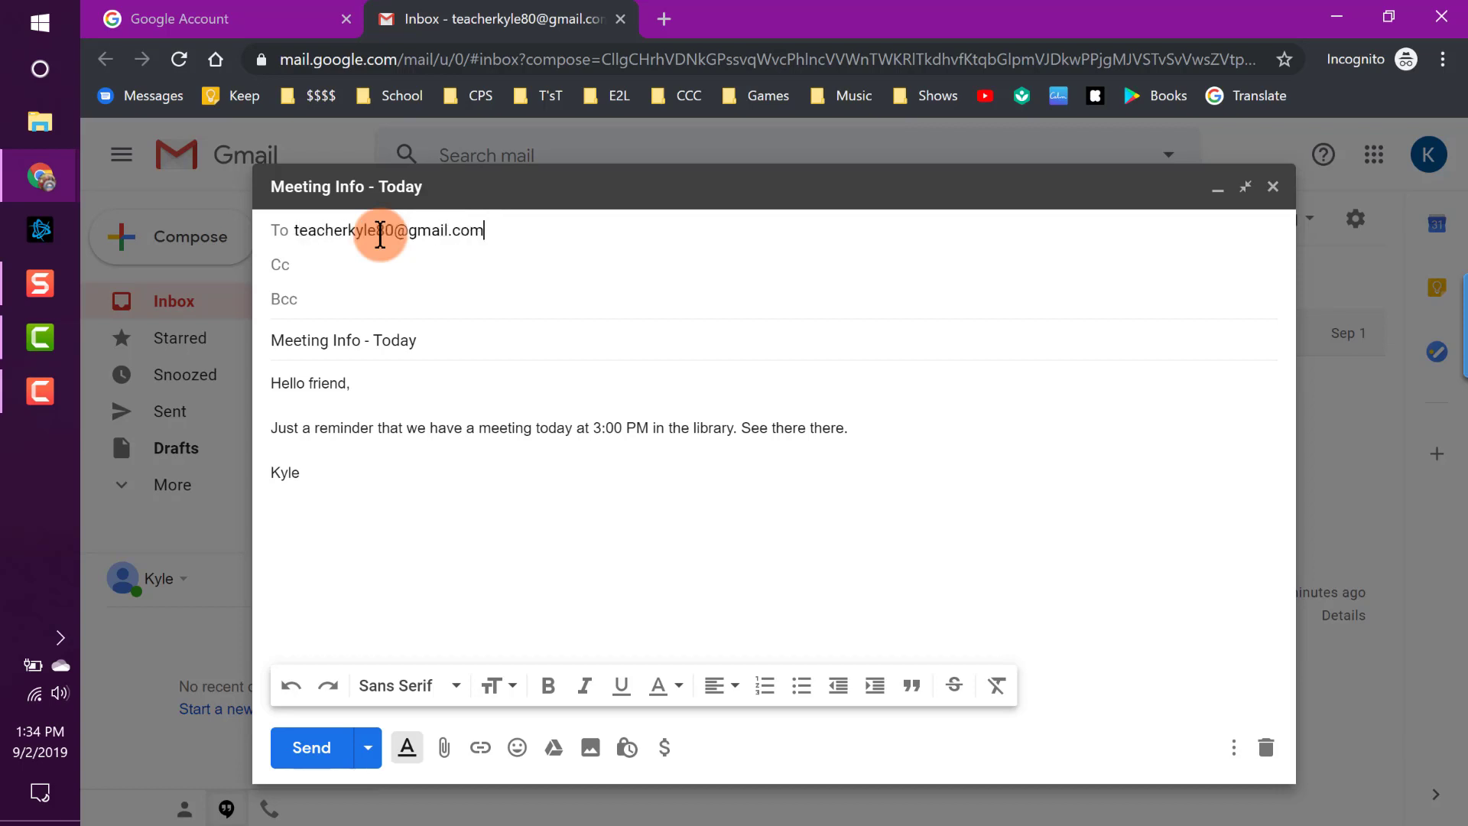
pyautogui.click(383, 289)
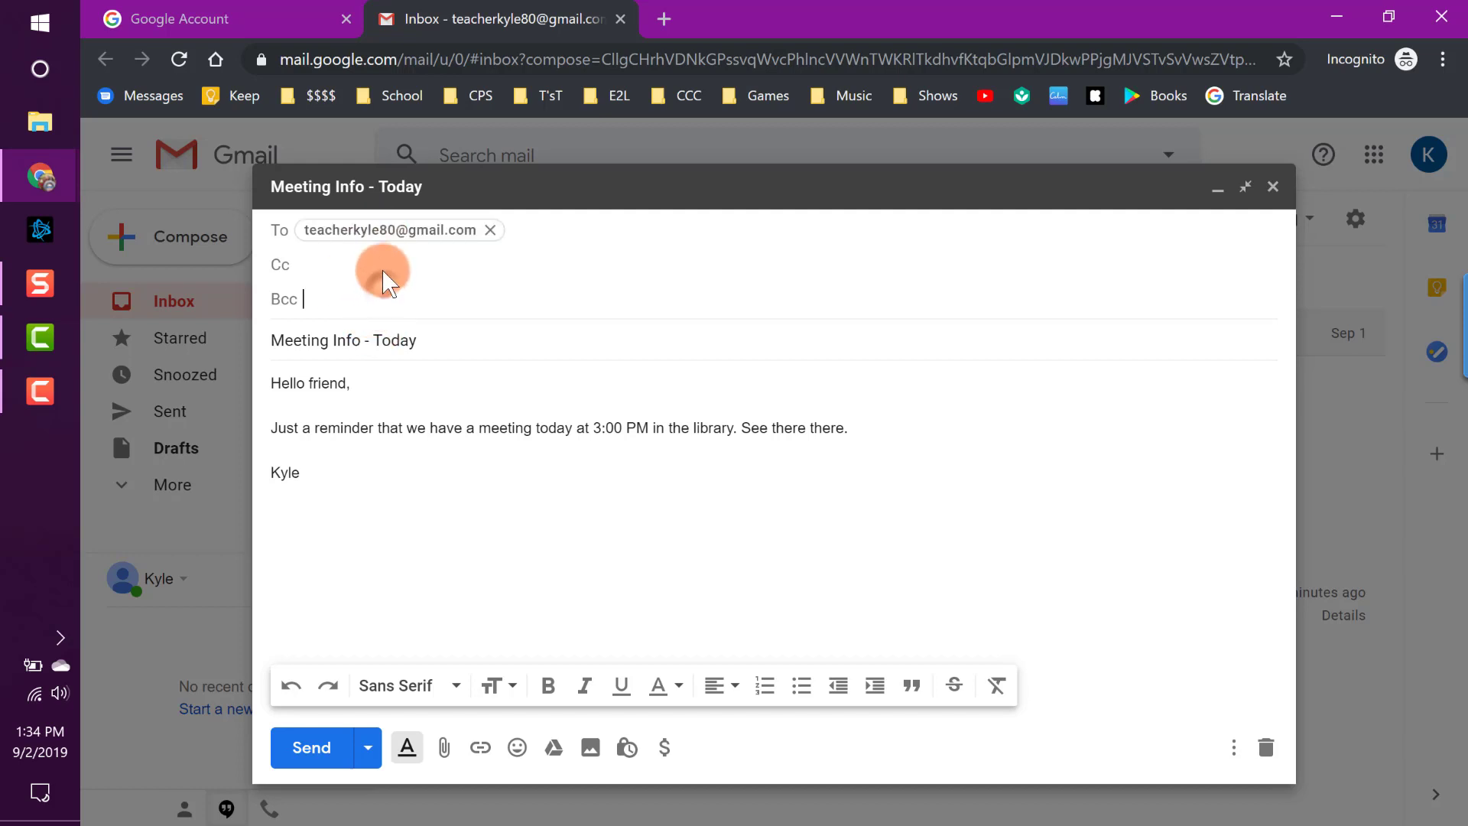
pyautogui.click(353, 261)
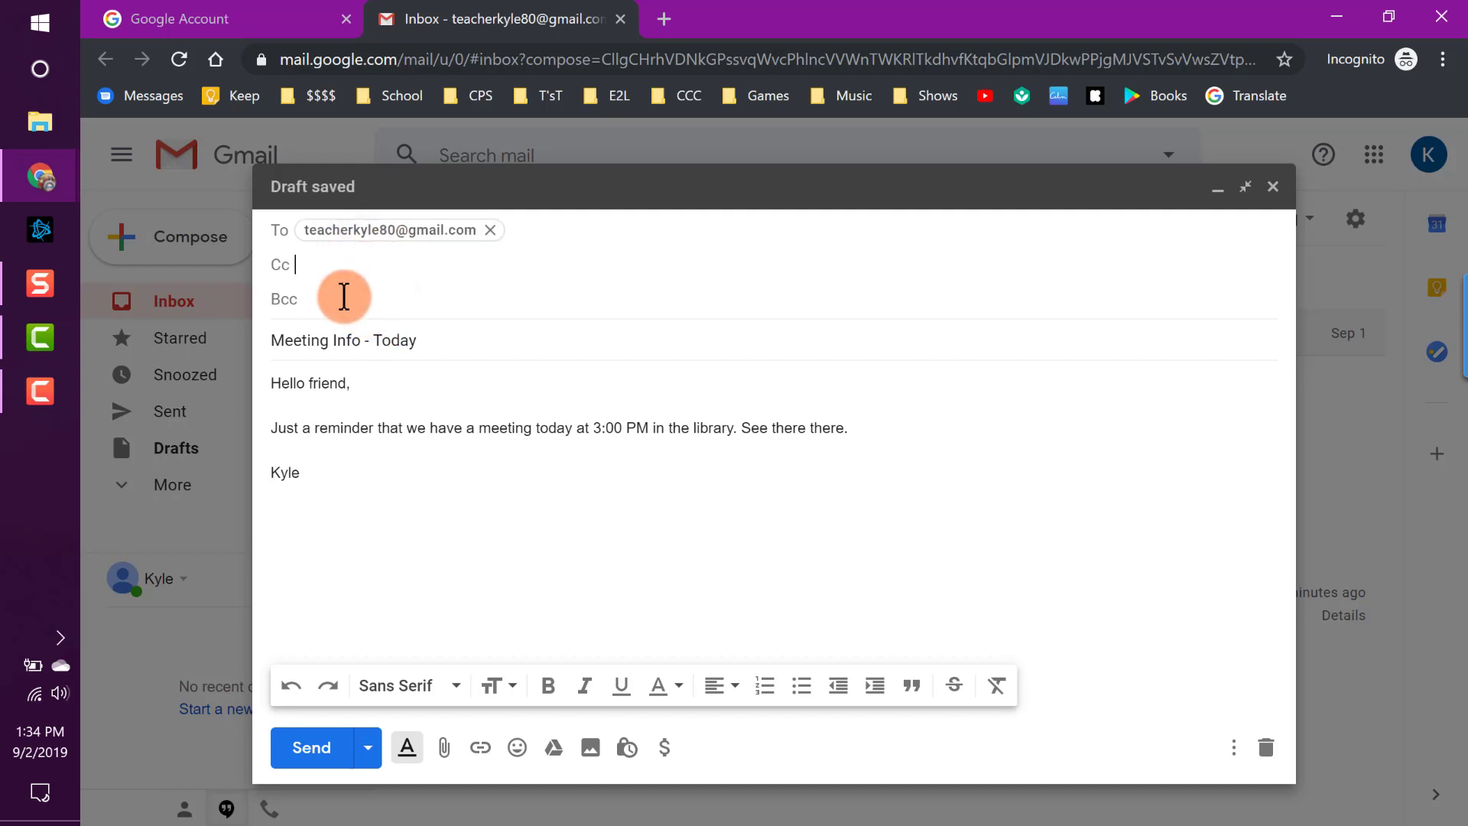
pyautogui.click(469, 549)
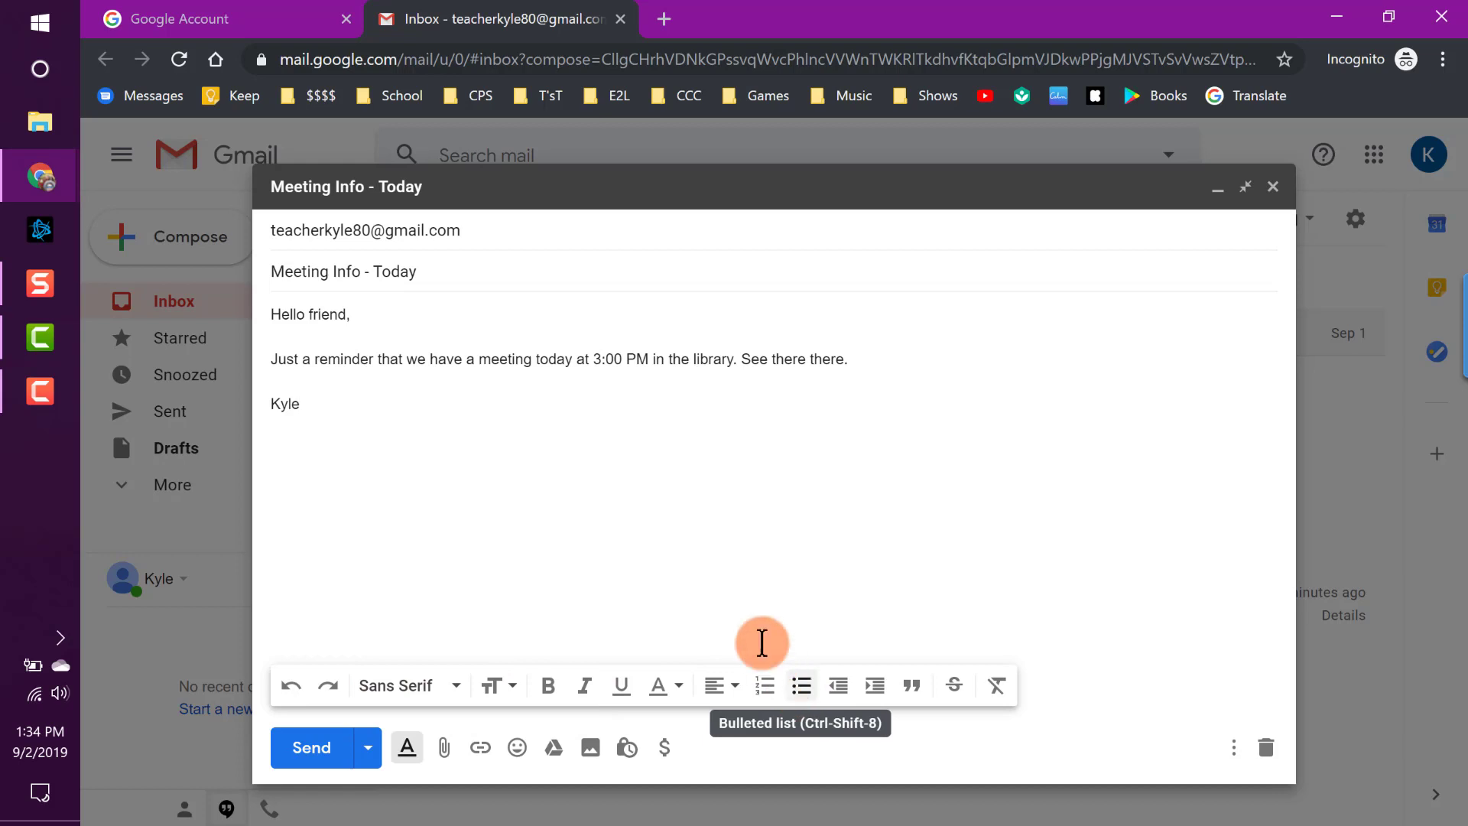
# Select 'reminder' and try the Large and then Huge text sizes.
pyautogui.doubleClick(336, 373)
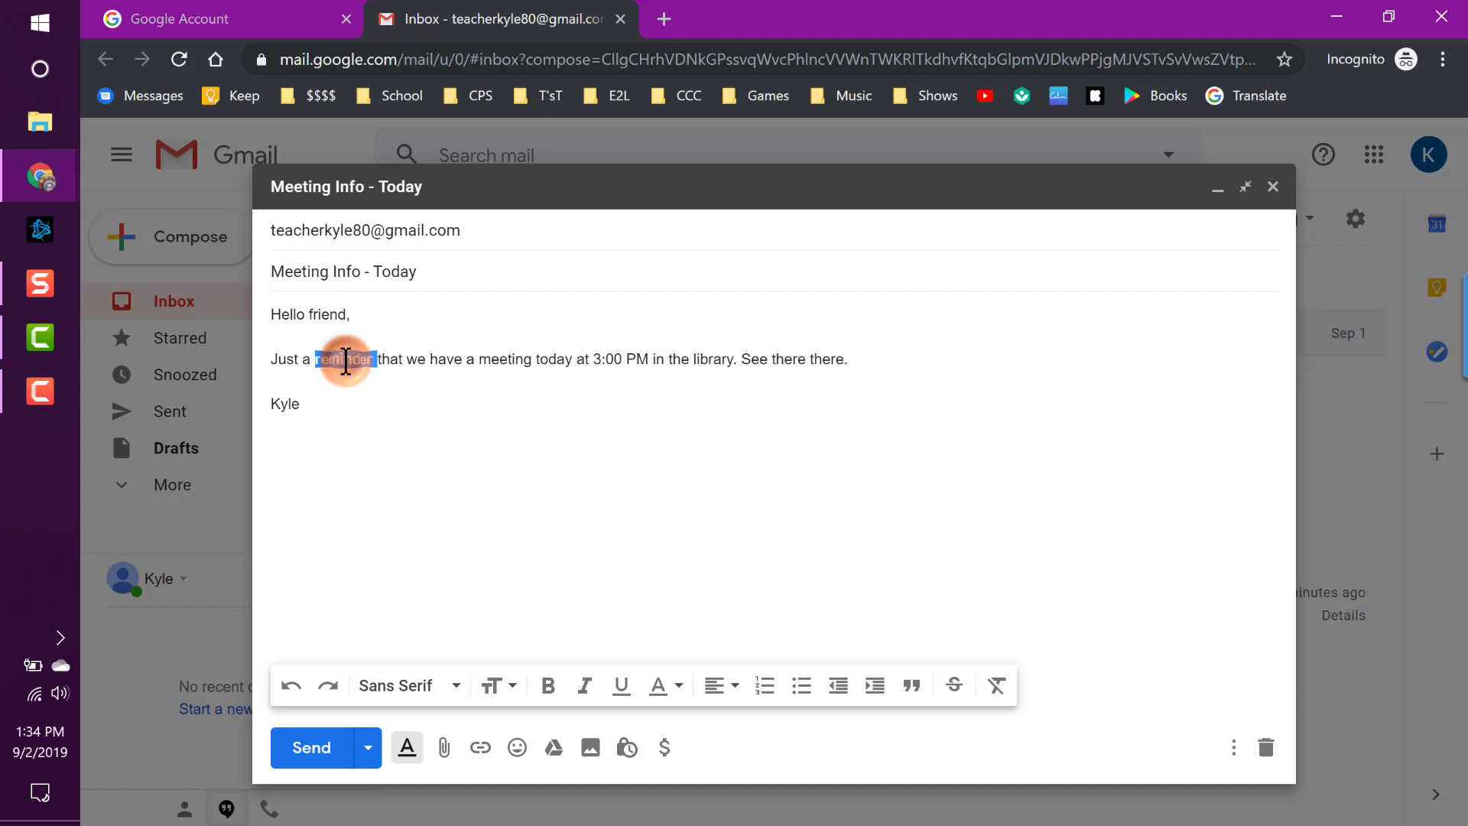
pyautogui.click(501, 686)
pyautogui.click(524, 609)
pyautogui.click(572, 586)
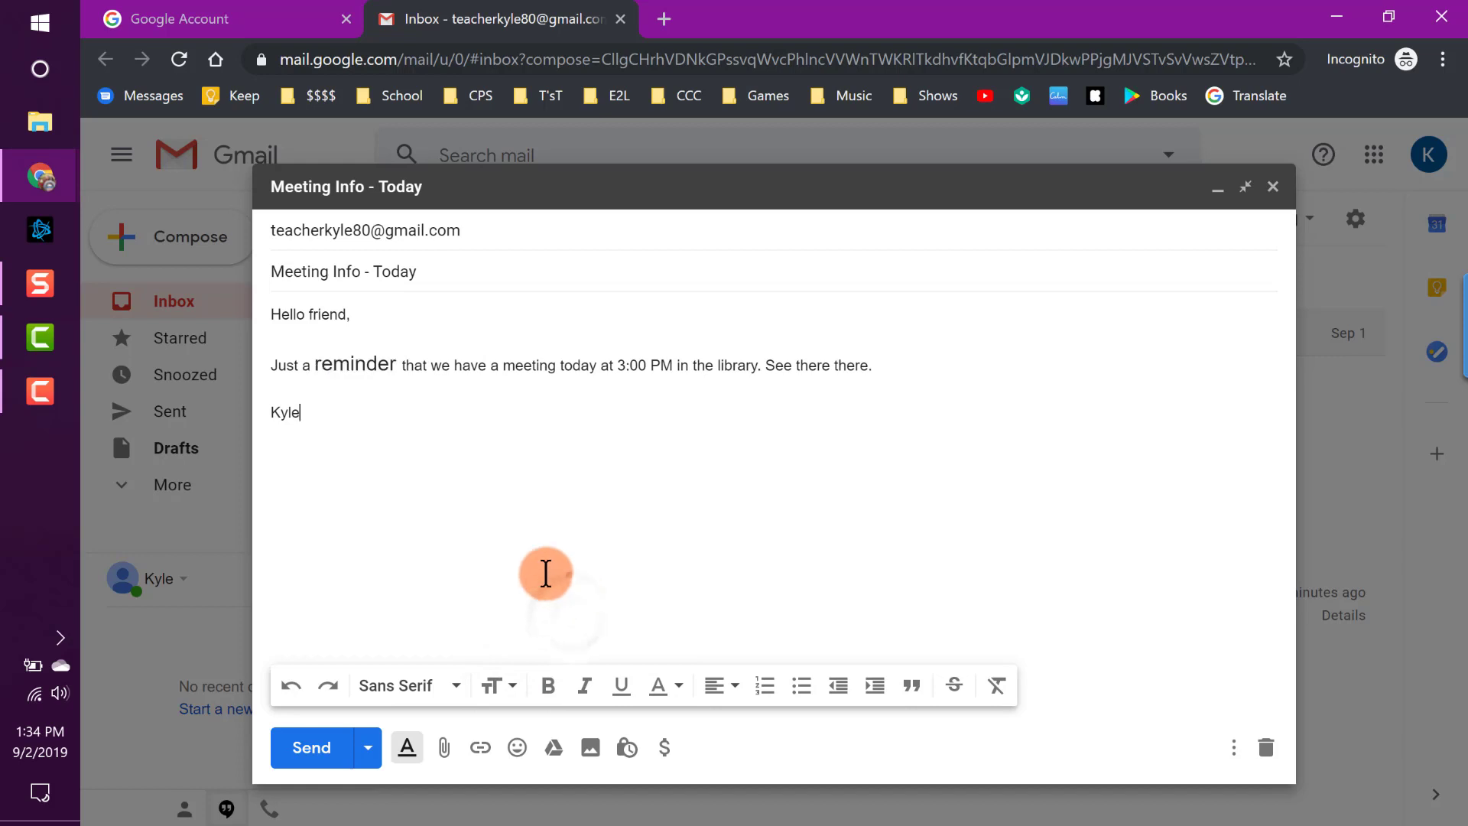
pyautogui.doubleClick(352, 363)
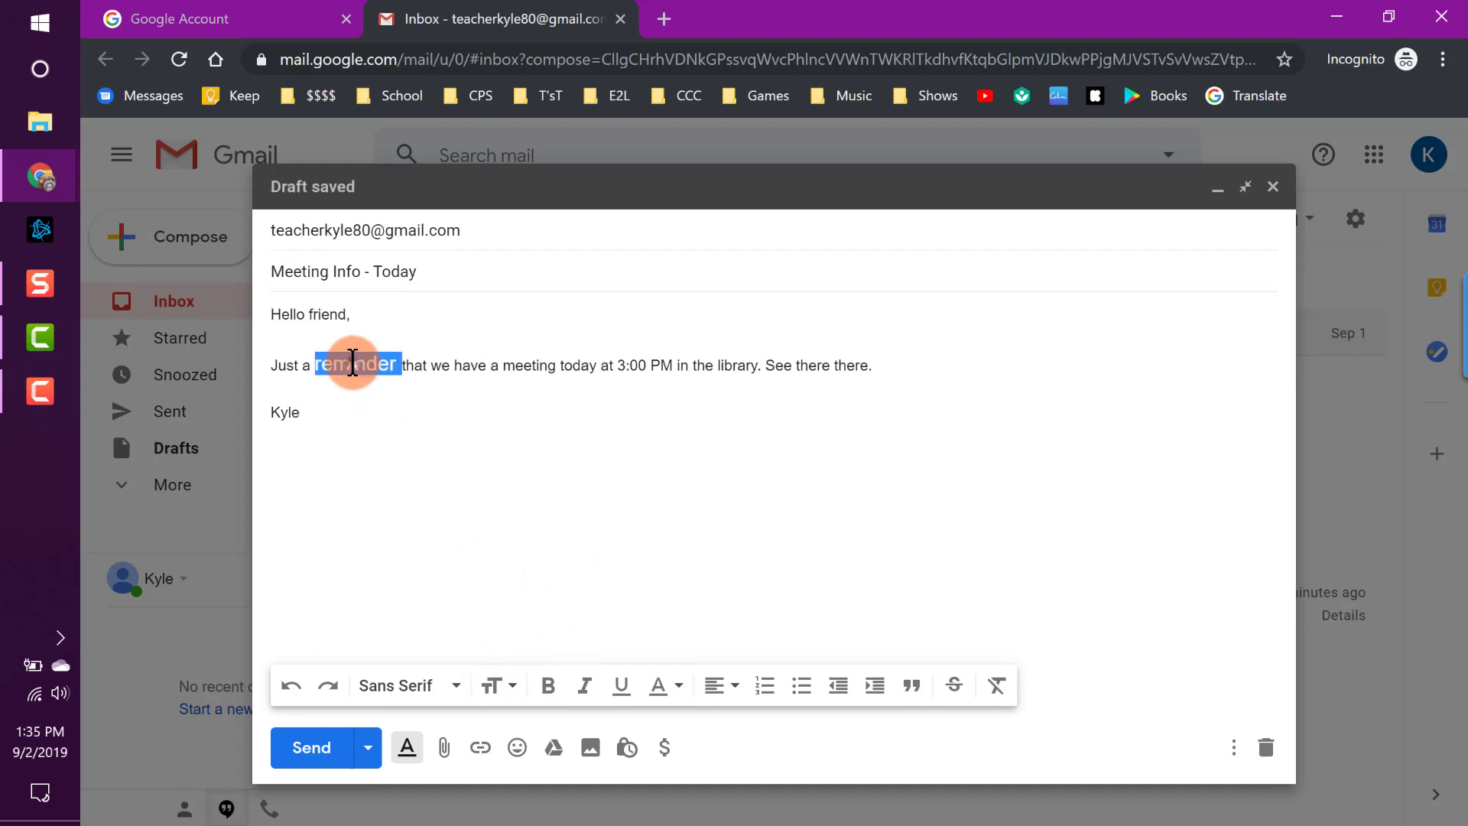
pyautogui.click(498, 685)
pyautogui.click(547, 651)
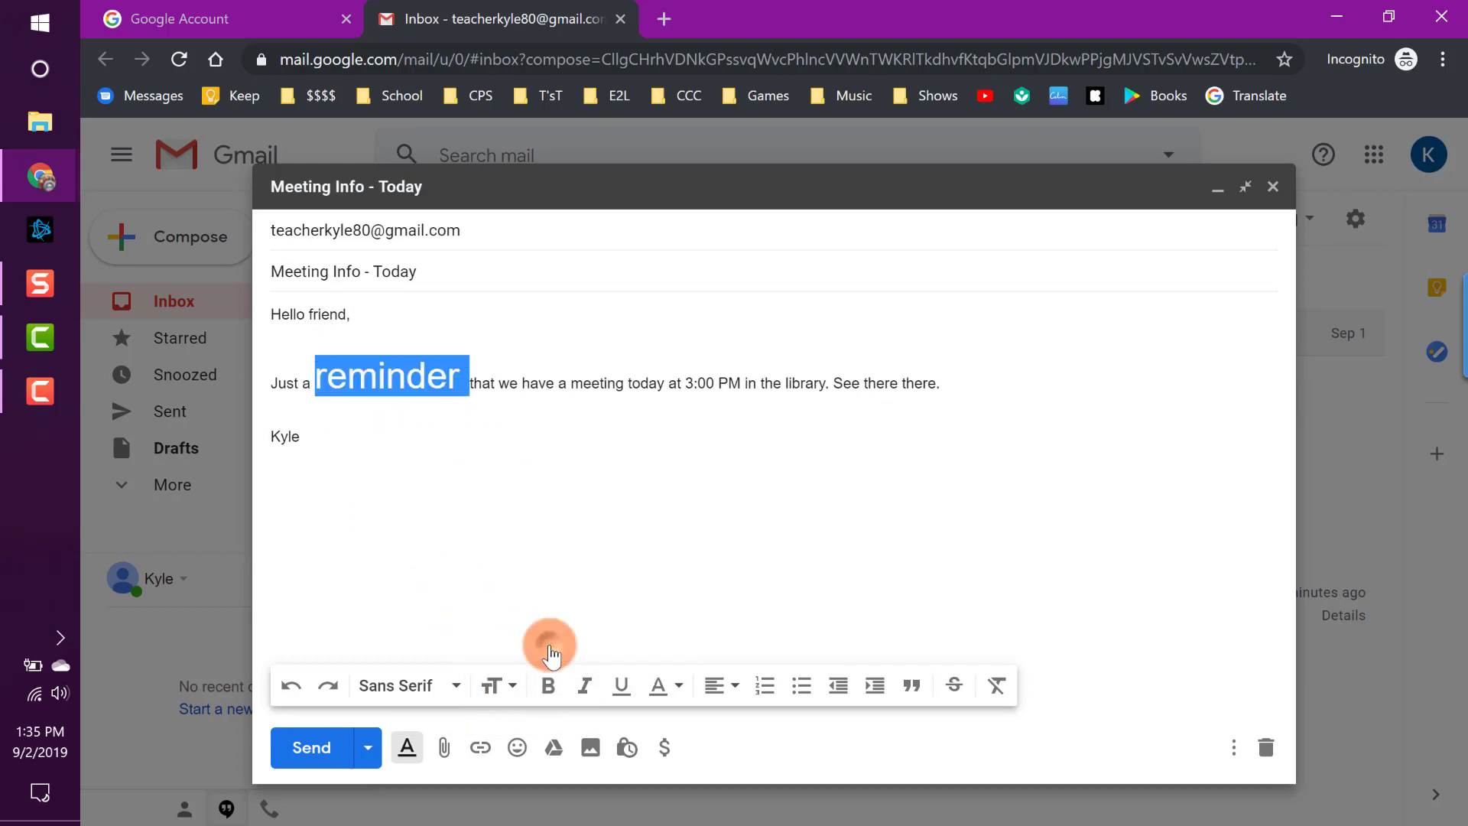
# Shrink 'reminder' to Small, then settle on Large size.
pyautogui.doubleClick(397, 374)
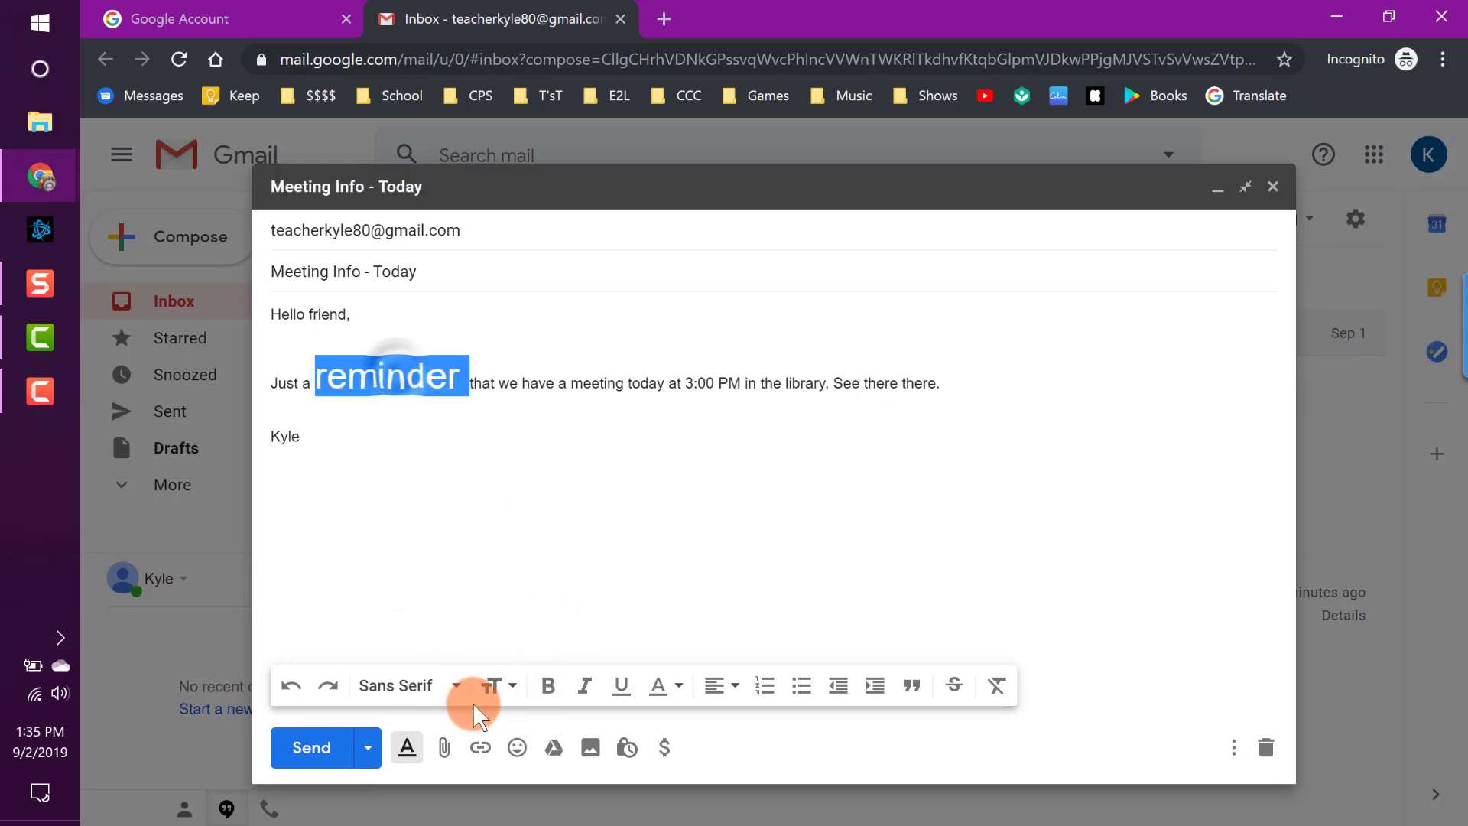
pyautogui.click(499, 686)
pyautogui.click(555, 527)
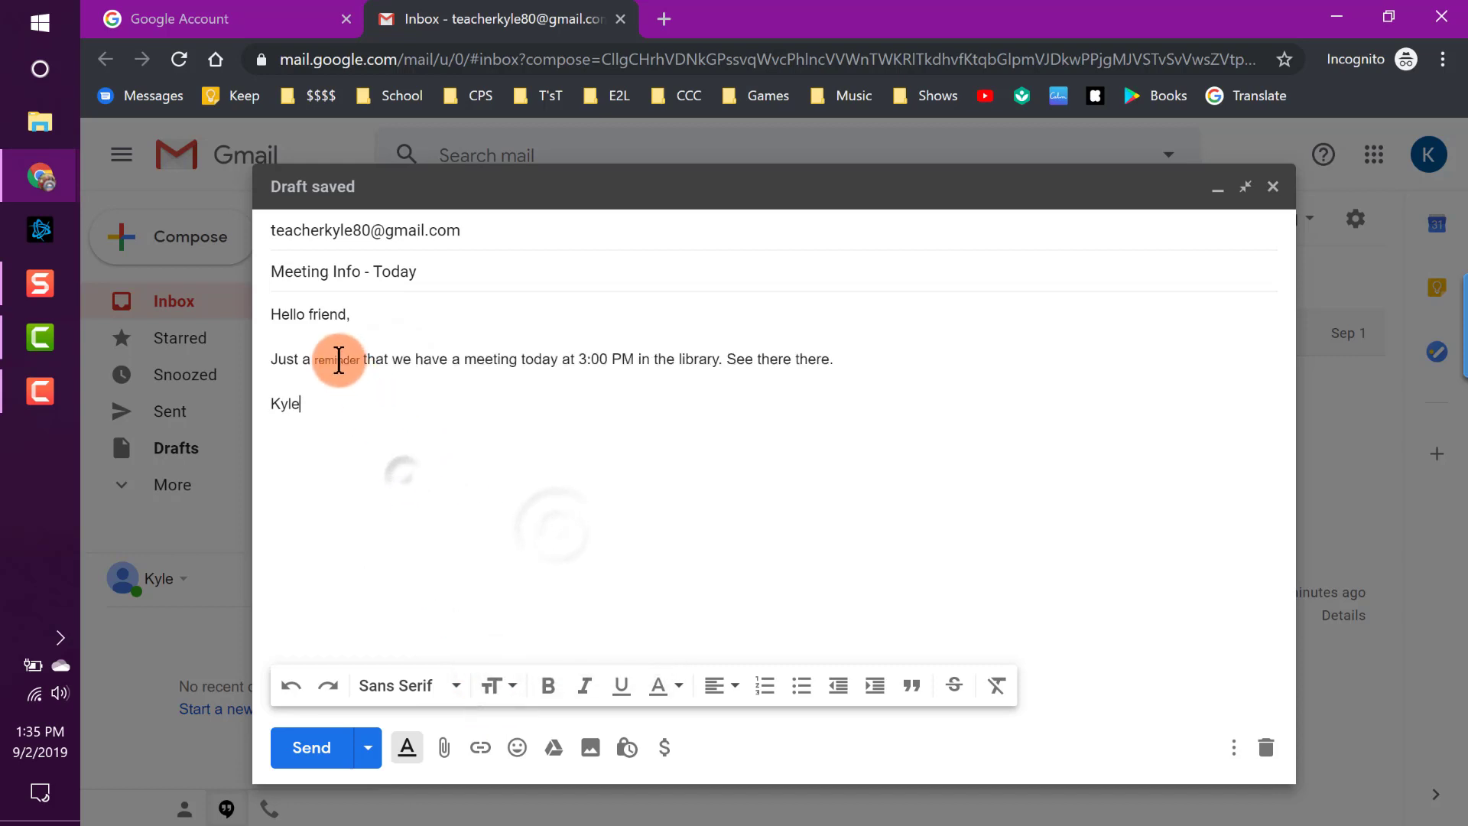
pyautogui.click(493, 684)
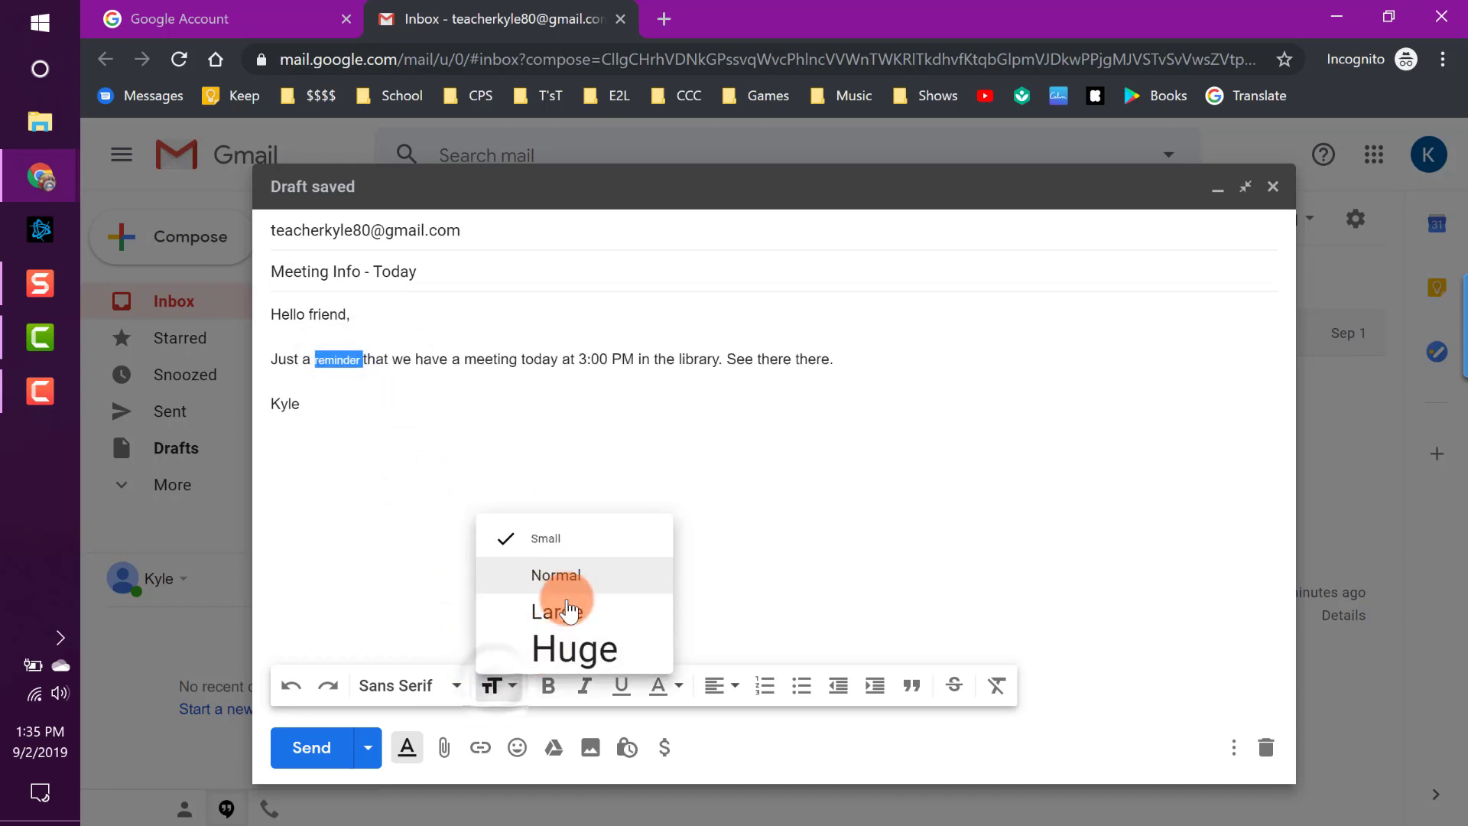
pyautogui.click(556, 612)
pyautogui.click(397, 471)
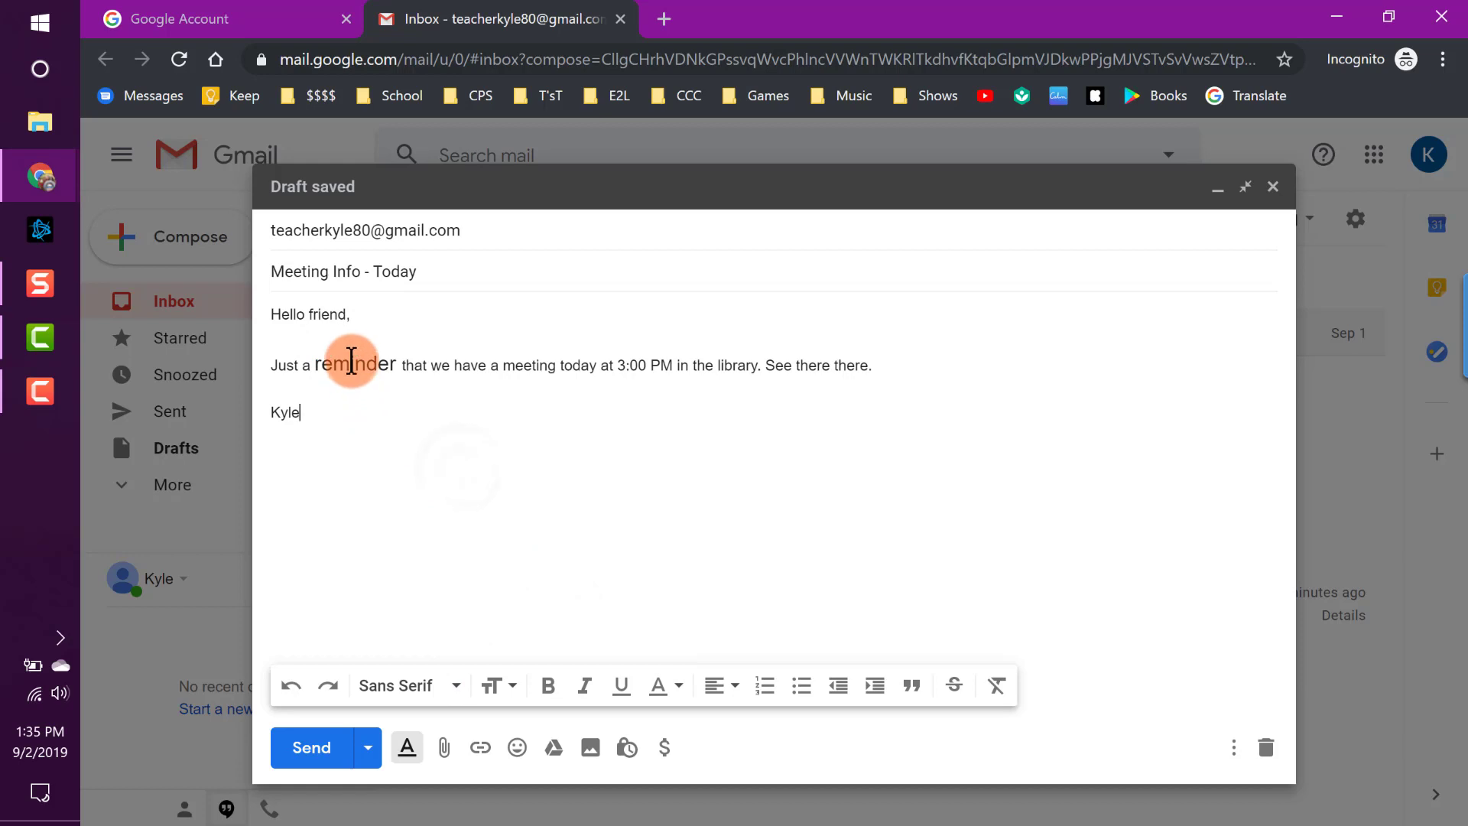
pyautogui.doubleClick(351, 362)
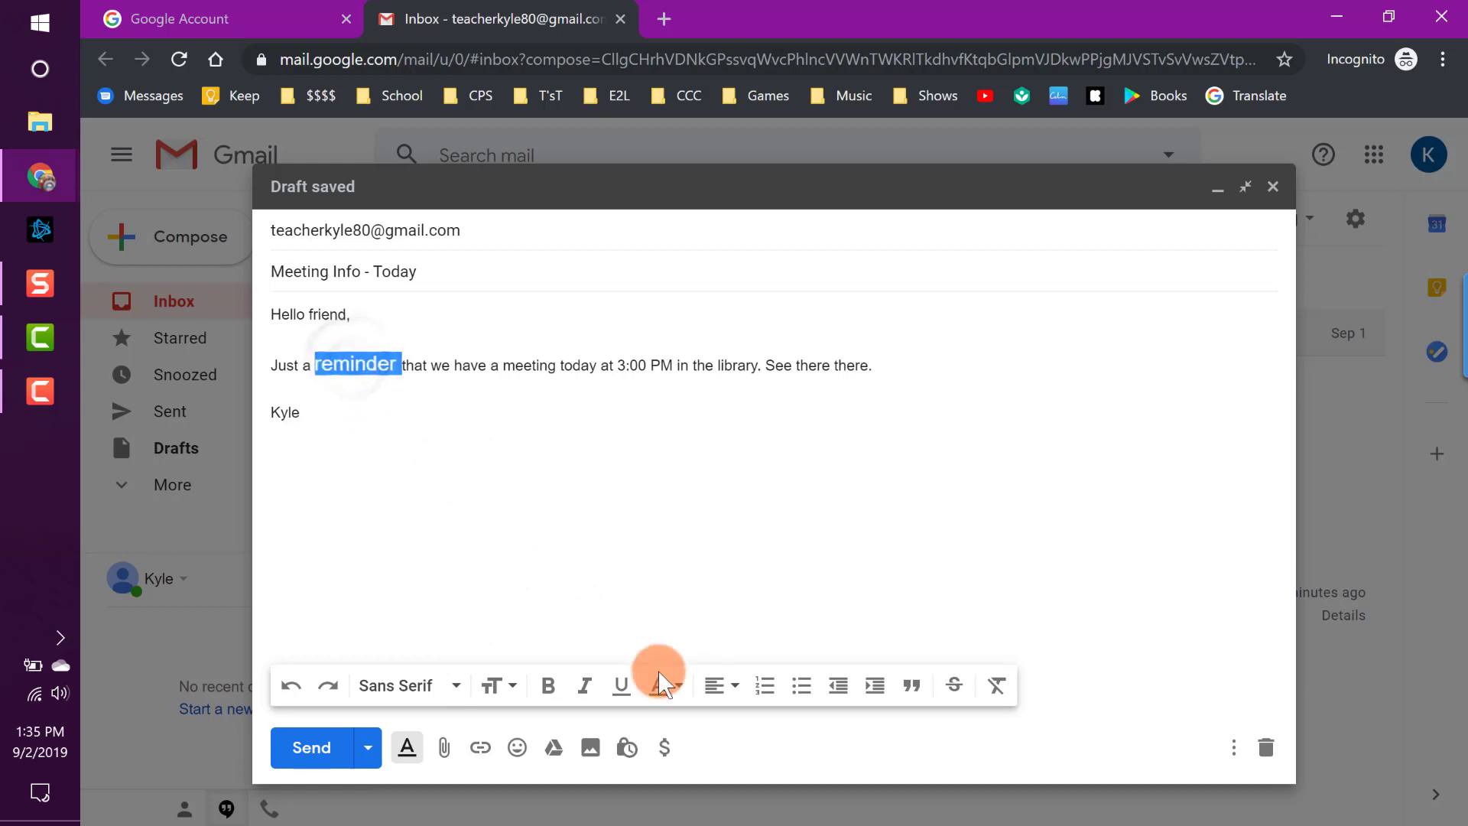
# Make 'reminder' bold and give it a light green background highlight.
pyautogui.click(550, 691)
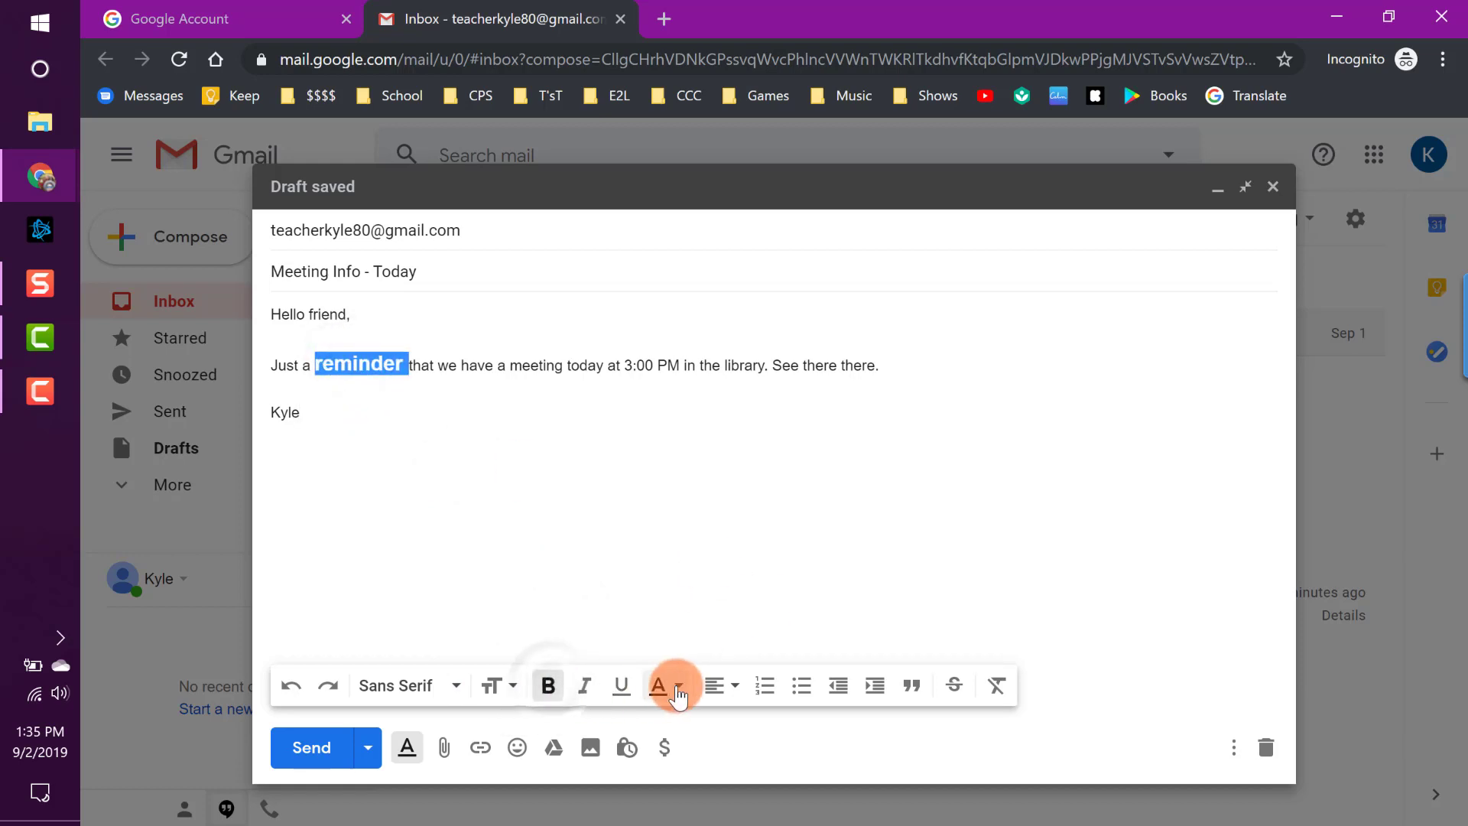
pyautogui.click(668, 688)
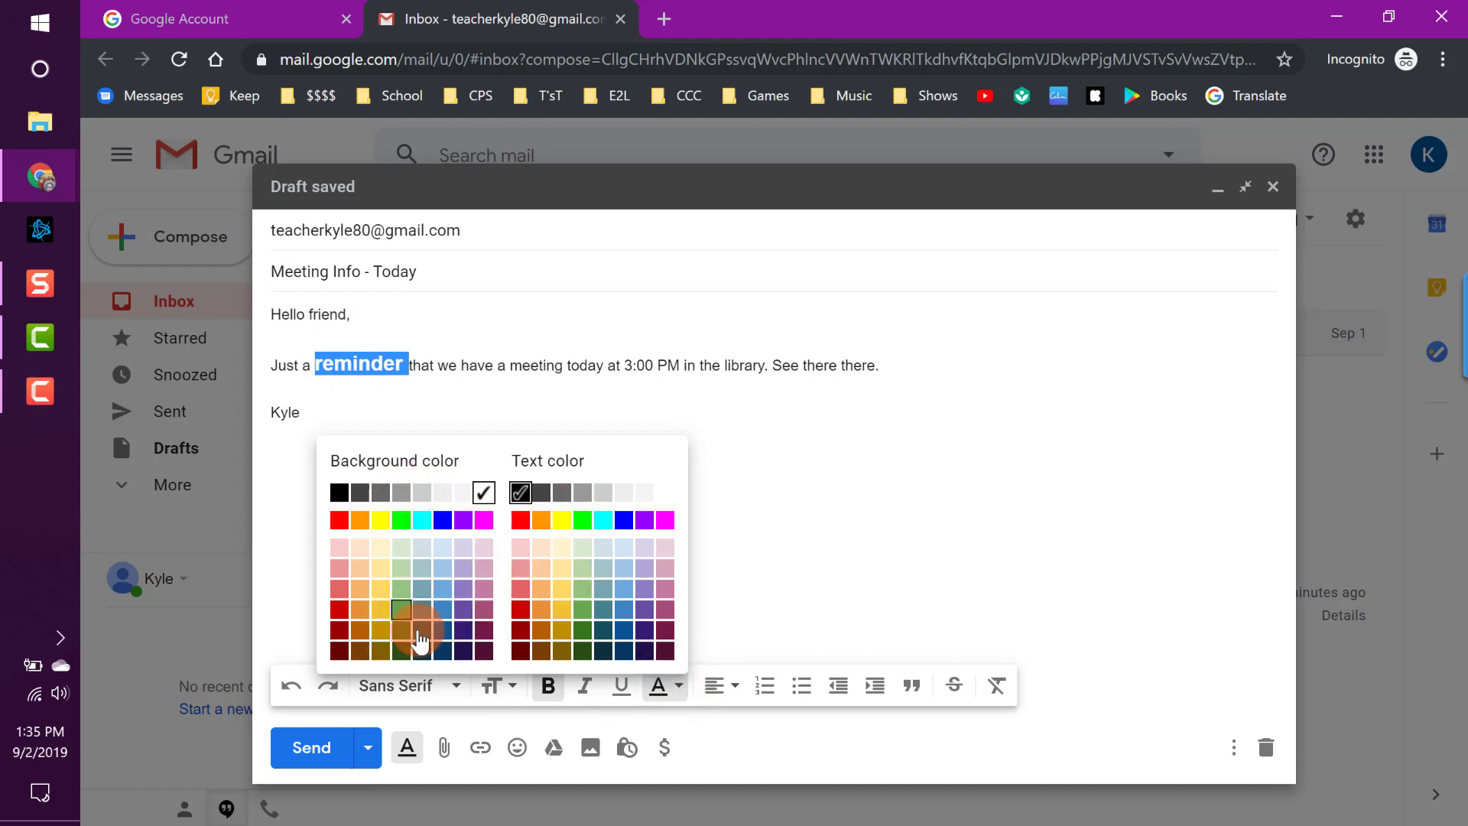
pyautogui.click(403, 590)
pyautogui.click(550, 565)
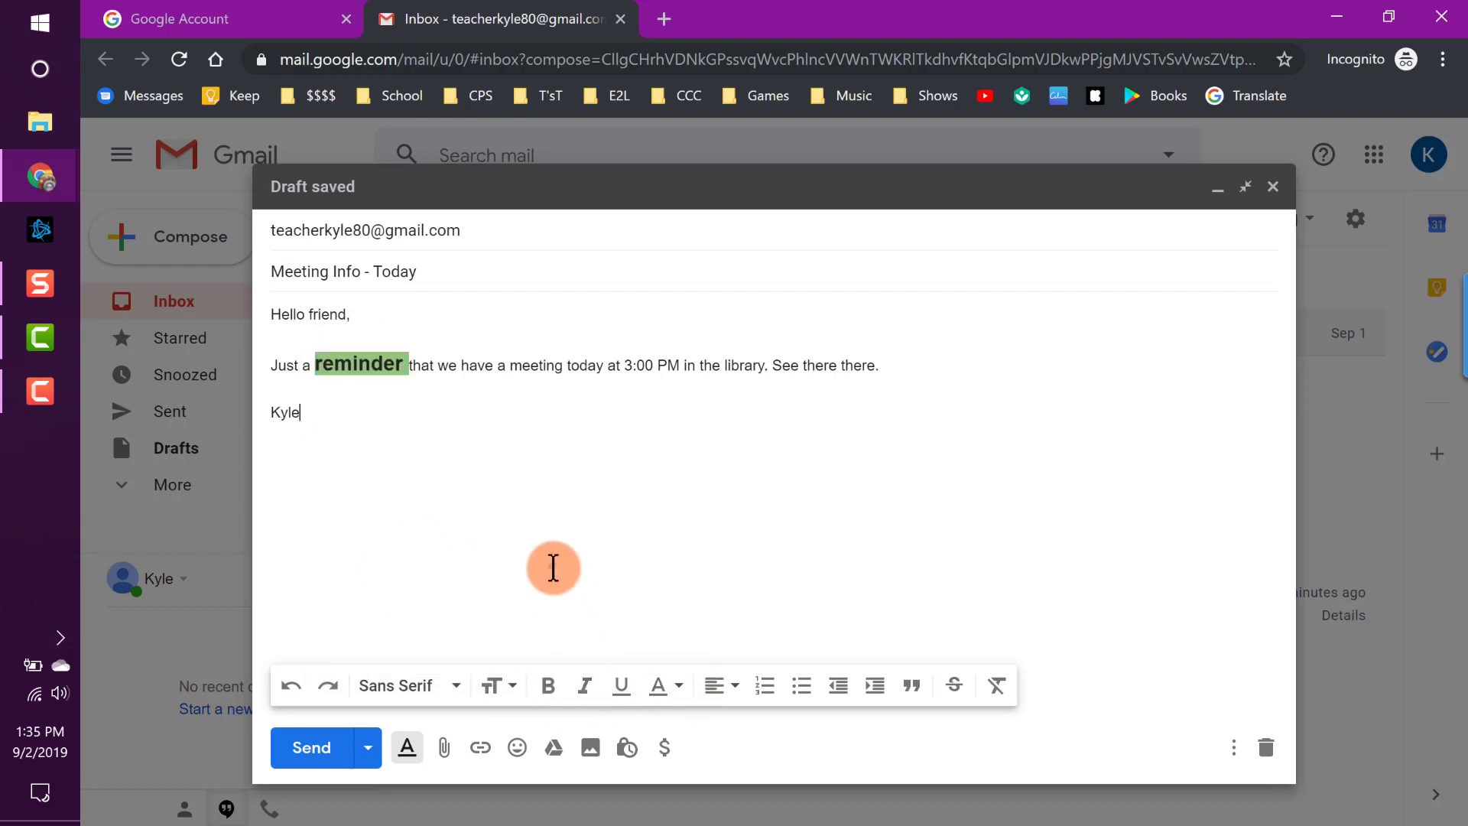
# Reselect 'reminder' and change its background highlight to light red.
pyautogui.moveTo(403, 372); pyautogui.dragTo(318, 375)
pyautogui.click(662, 686)
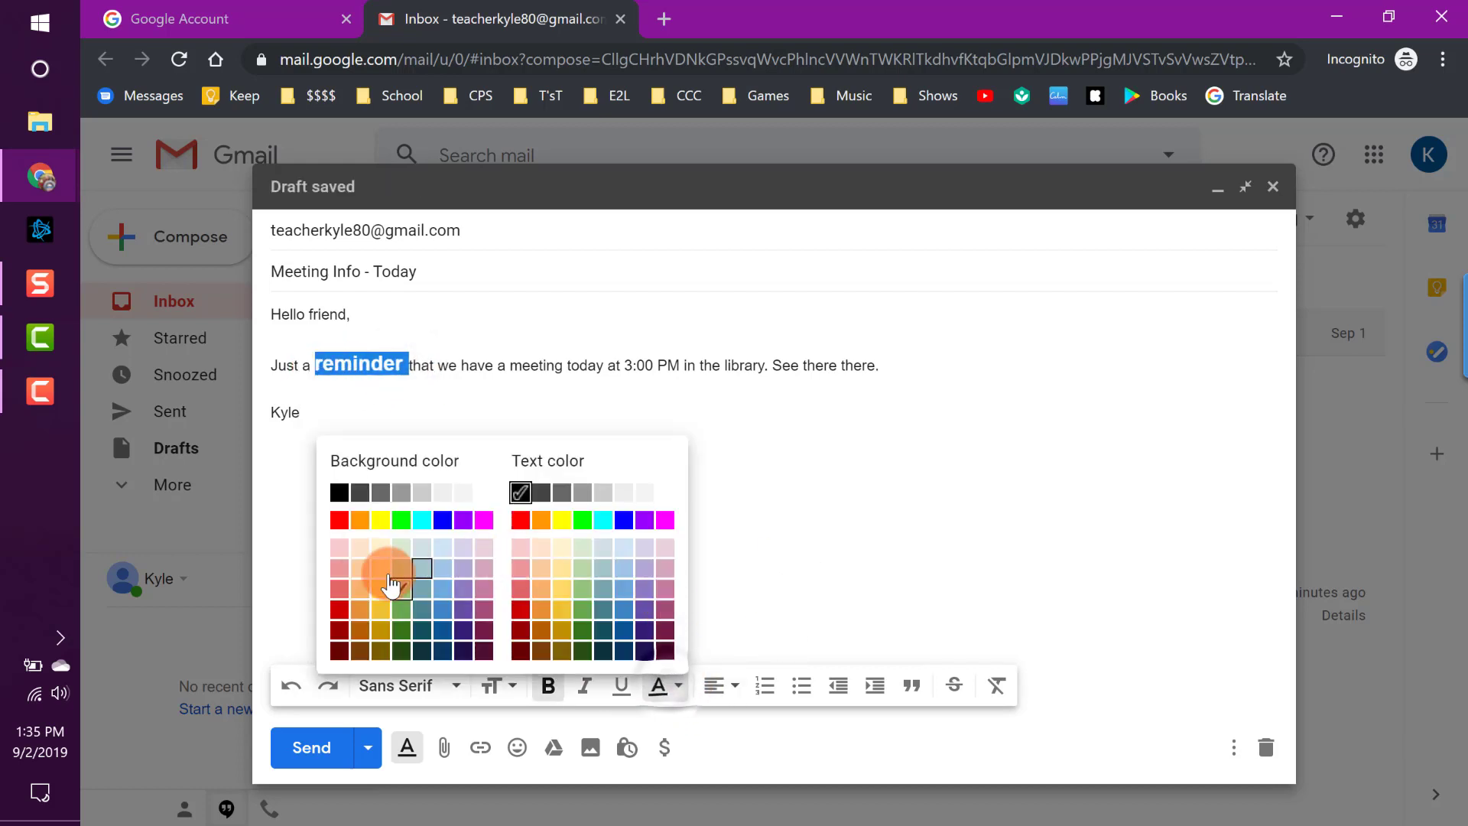
pyautogui.click(340, 554)
pyautogui.click(468, 456)
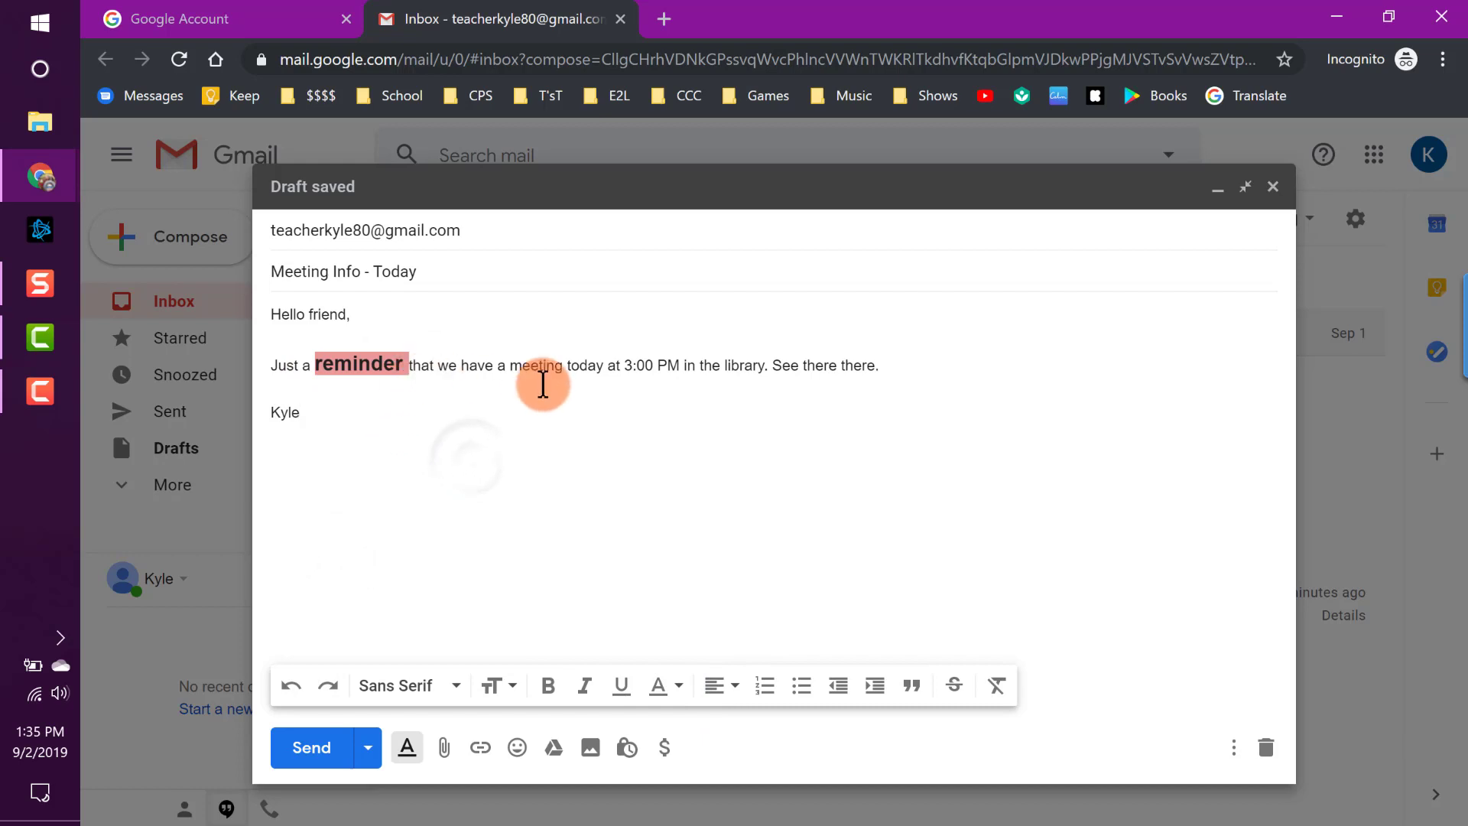
# Set 'today at 3:00 PM' to Large font size, after trying Huge and Normal.
pyautogui.moveTo(623, 366); pyautogui.dragTo(684, 365)
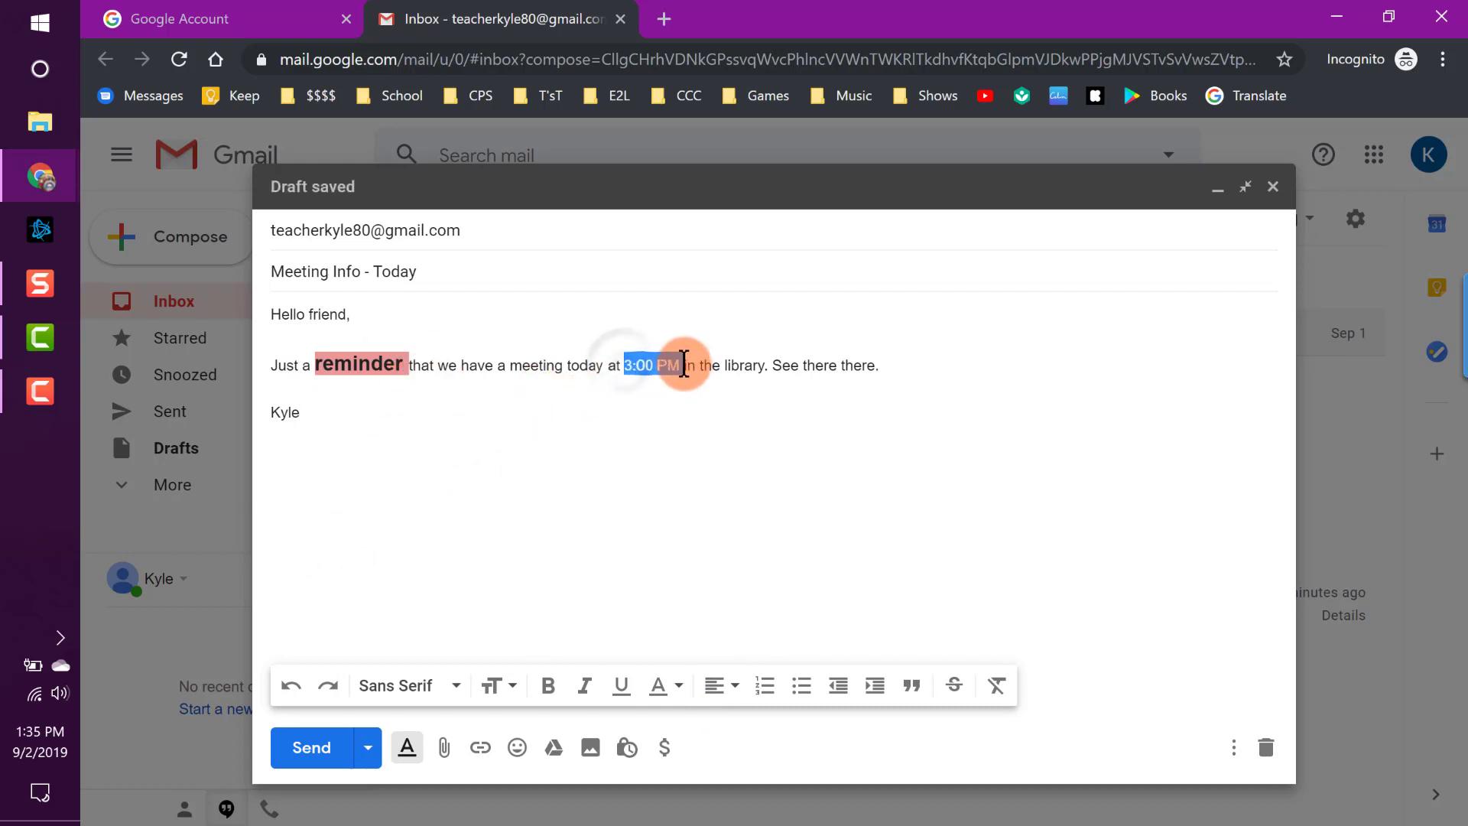
pyautogui.moveTo(564, 365); pyautogui.dragTo(680, 365)
pyautogui.click(499, 686)
pyautogui.click(508, 651)
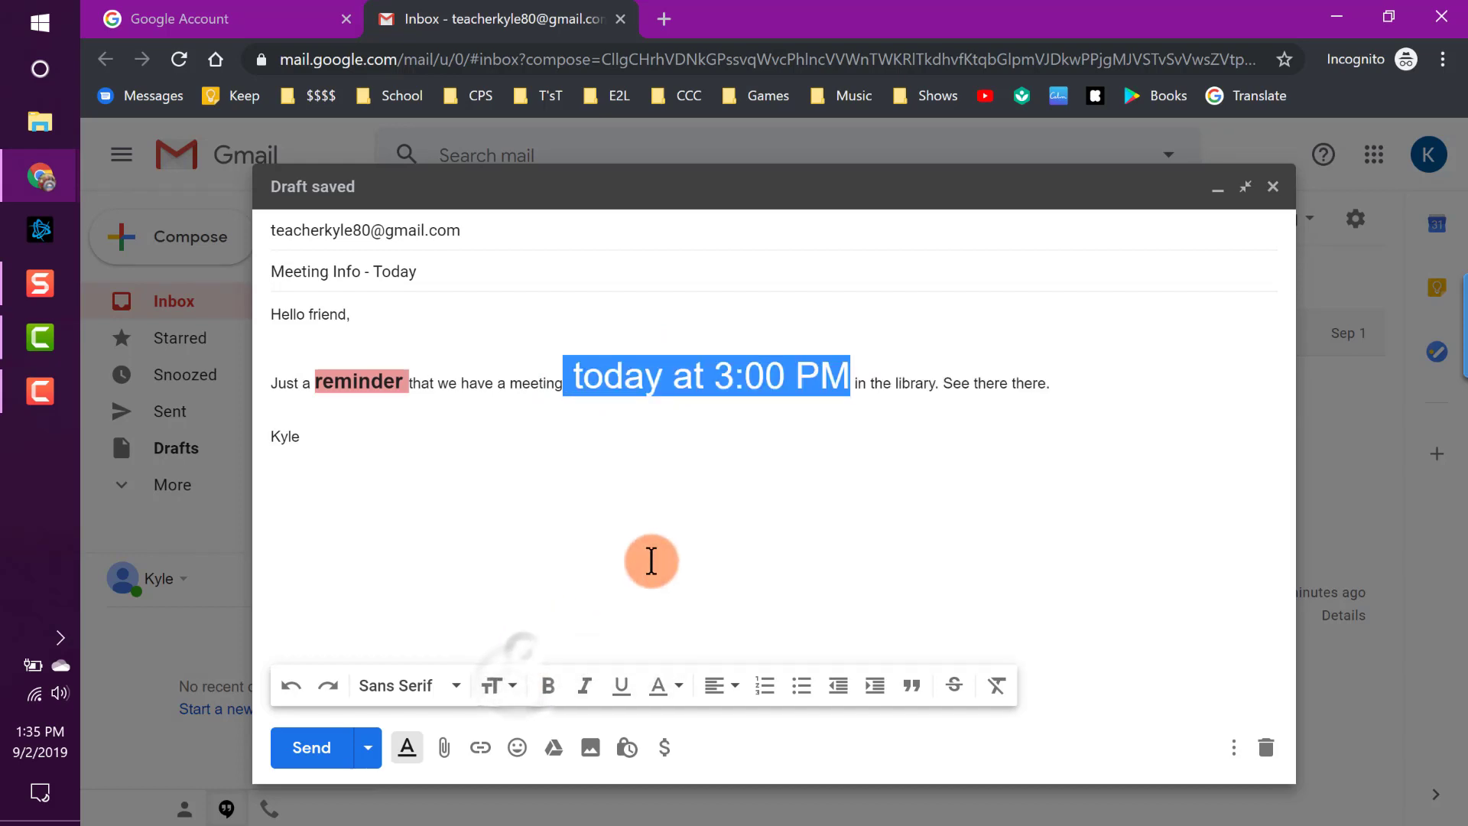
pyautogui.click(497, 686)
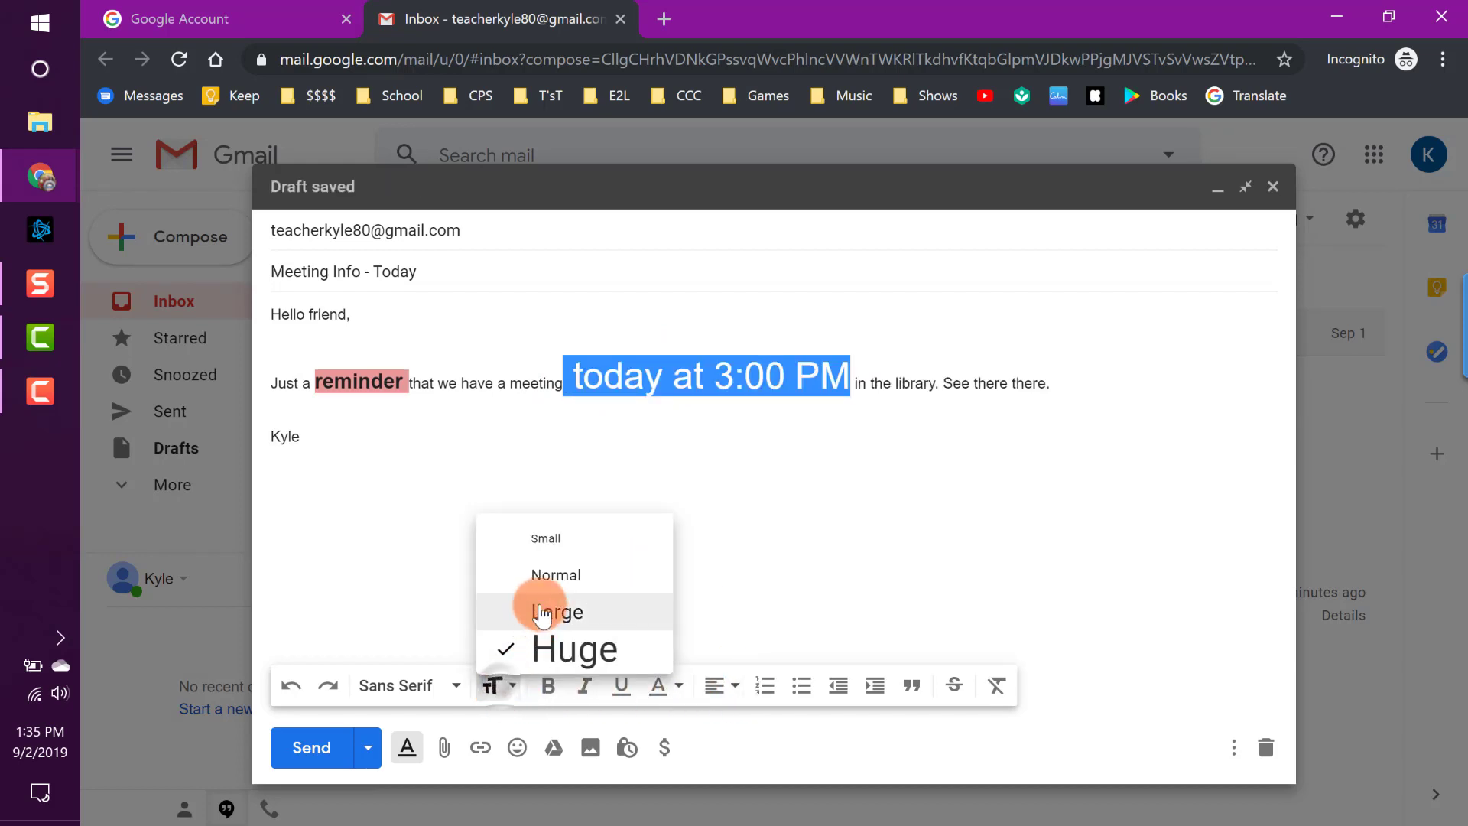
pyautogui.click(547, 575)
pyautogui.click(498, 686)
pyautogui.click(544, 609)
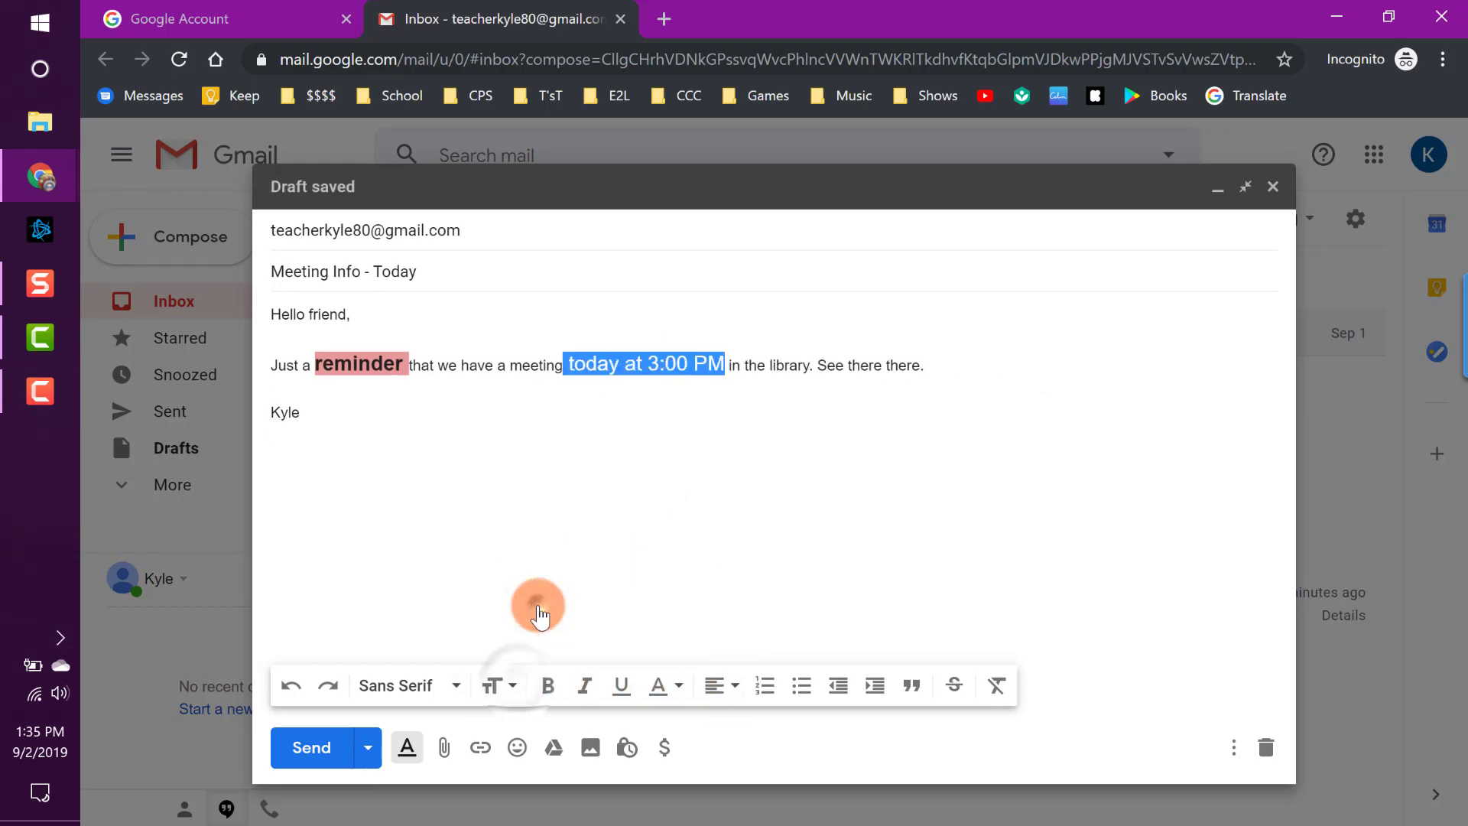
# Give 'today at 3:00 PM' a red background highlight and clear the selection.
pyautogui.click(674, 685)
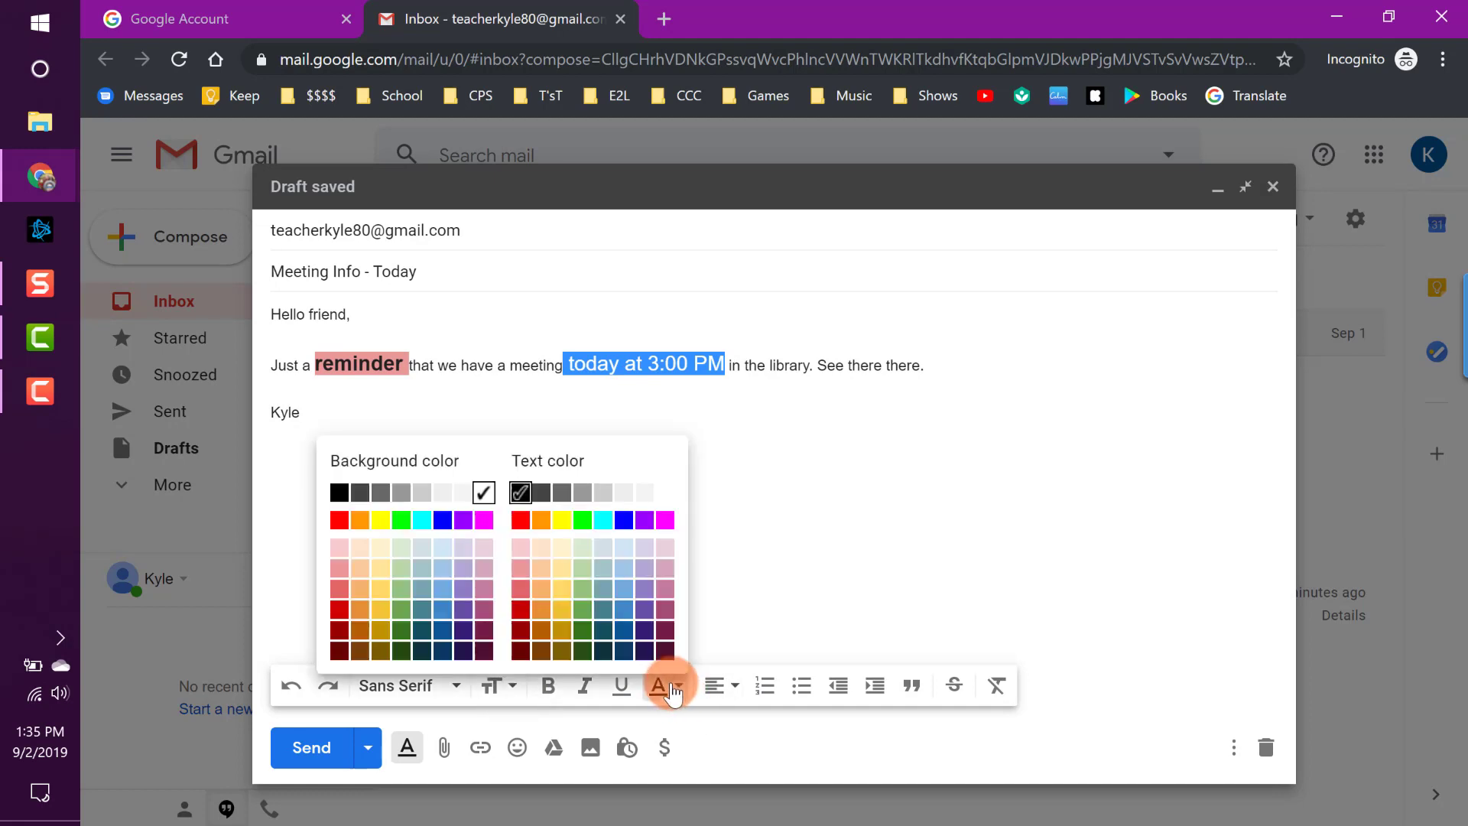
pyautogui.click(337, 595)
pyautogui.click(692, 495)
pyautogui.click(754, 456)
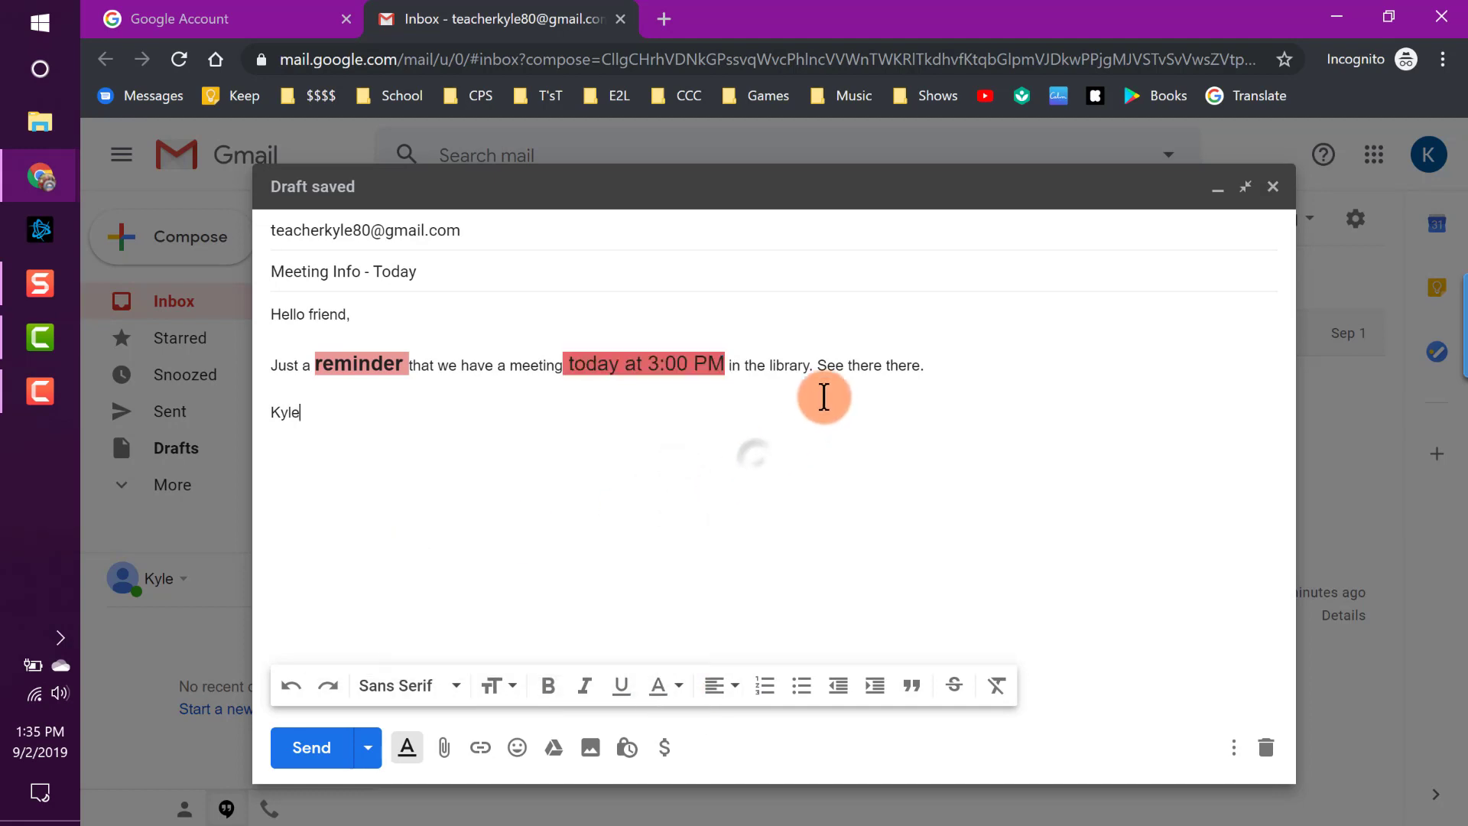
pyautogui.moveTo(789, 365); pyautogui.dragTo(839, 368)
pyautogui.click(950, 365)
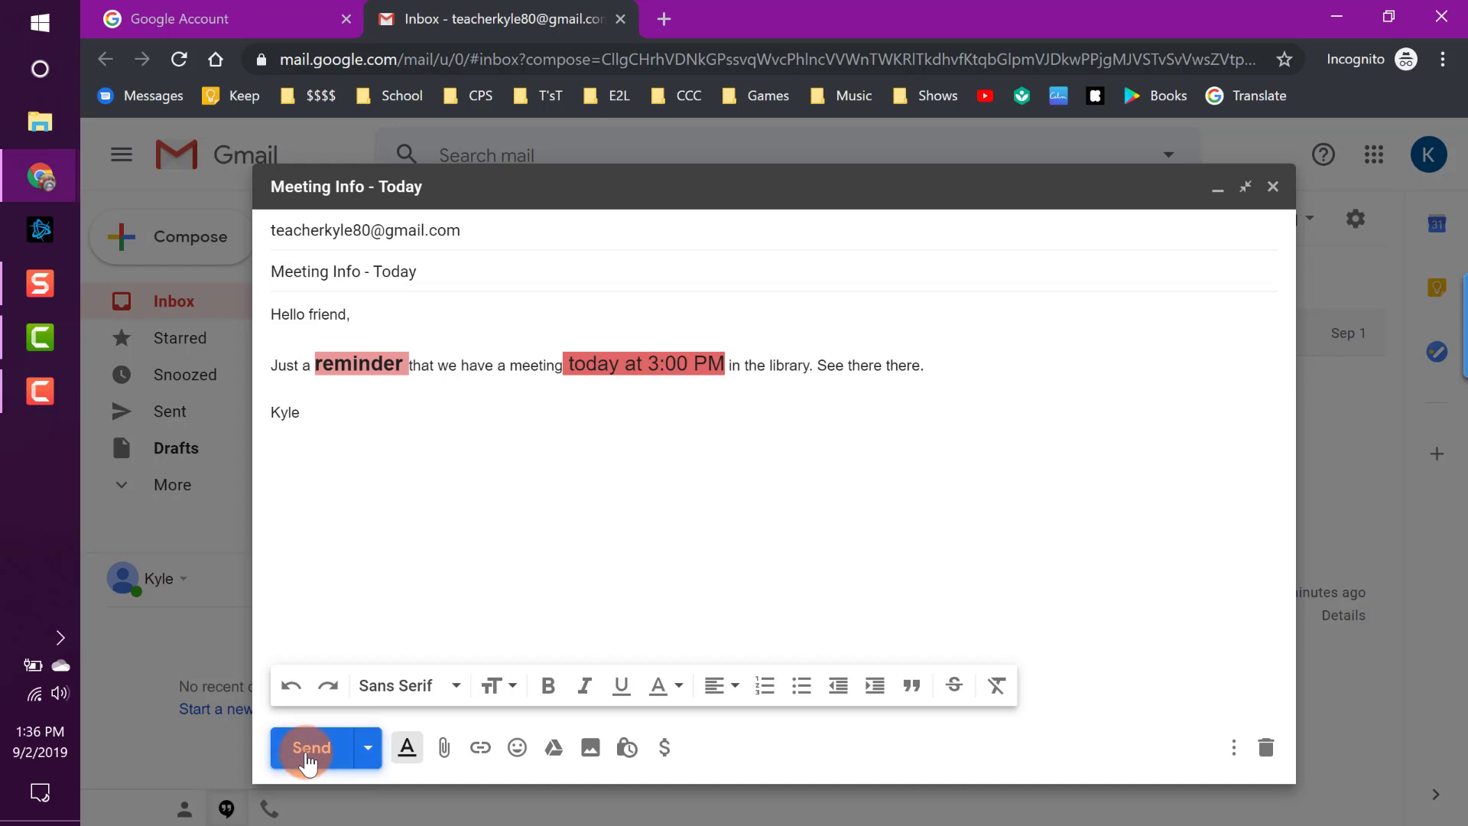
# Send the Meeting Info - Today email and confirm it tops the inbox.
pyautogui.click(309, 750)
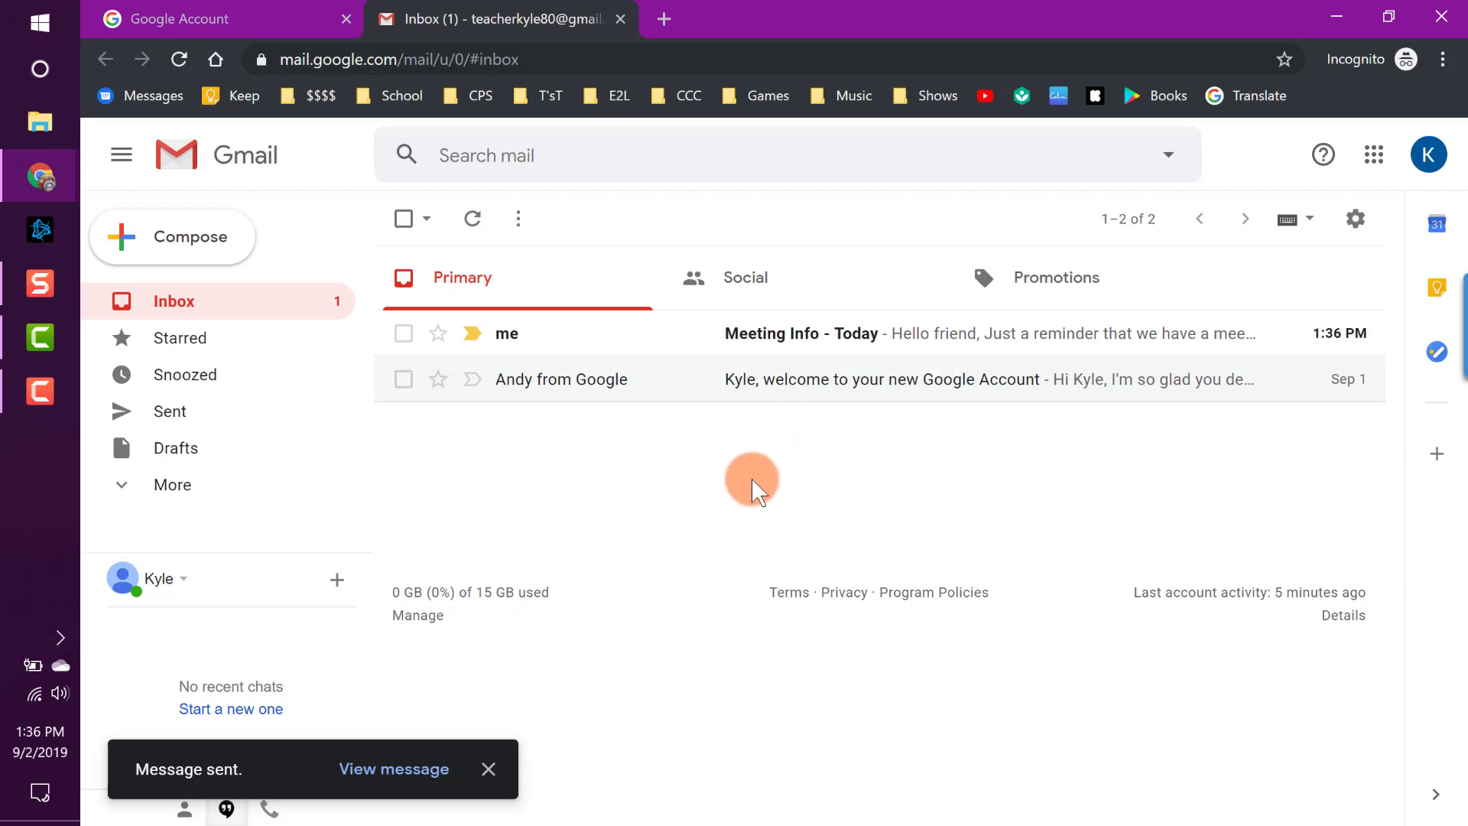
pyautogui.click(640, 156)
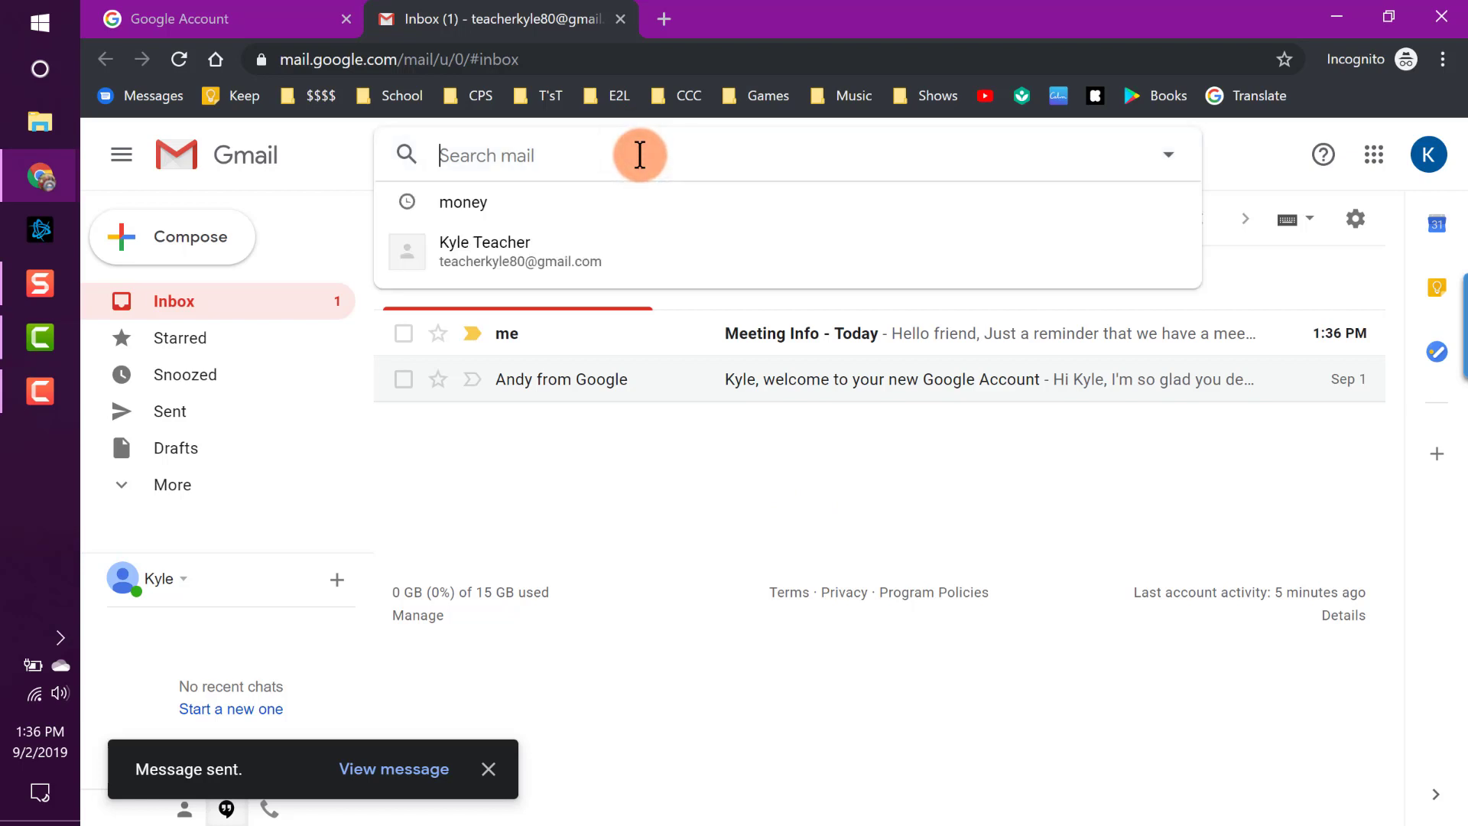
pyautogui.click(1235, 157)
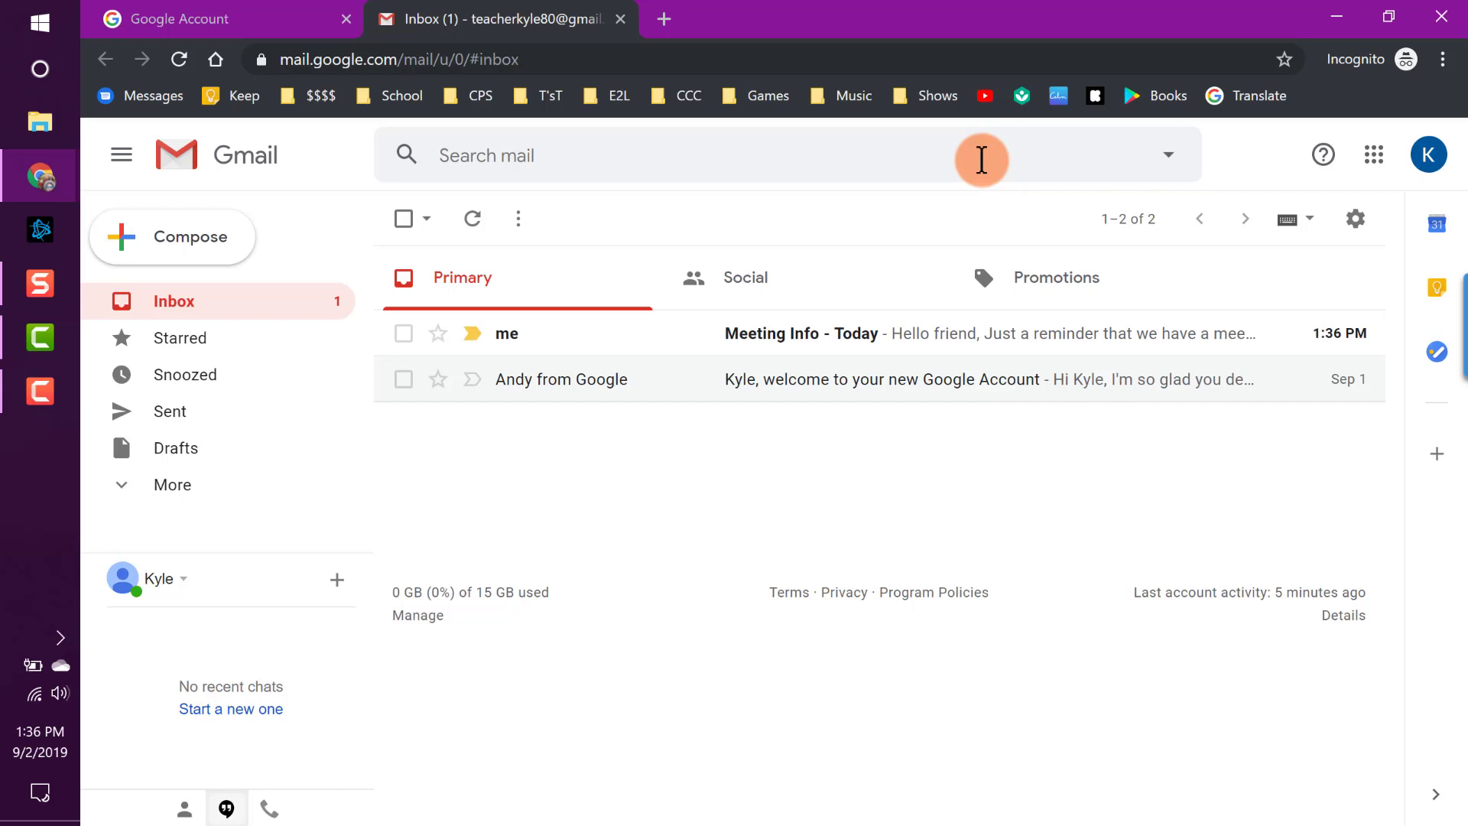
# Load google.com in a new Chrome tab, then switch back to the Gmail tab.
pyautogui.click(664, 18)
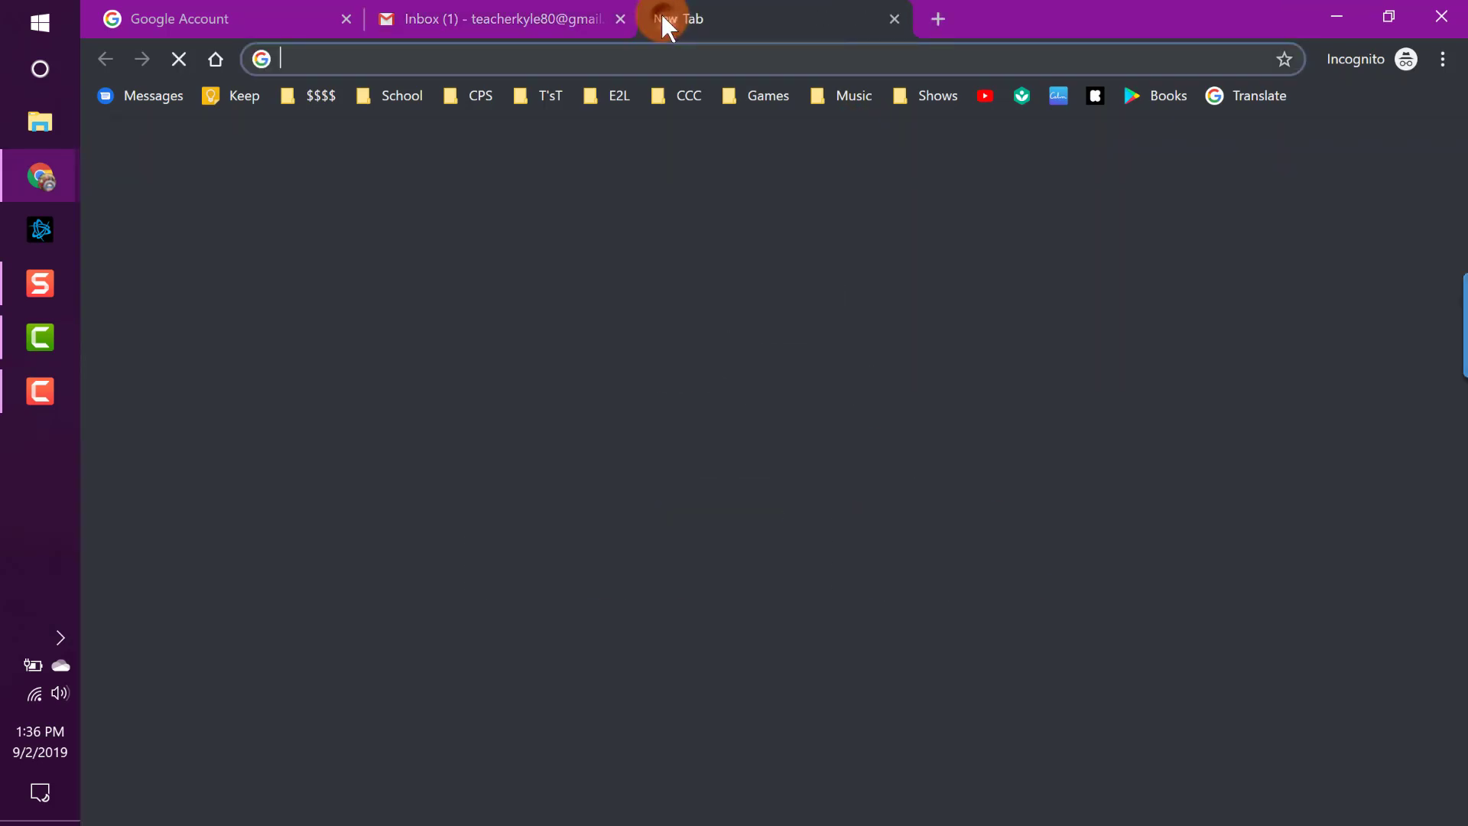
pyautogui.write('google.com')
pyautogui.press('Return')
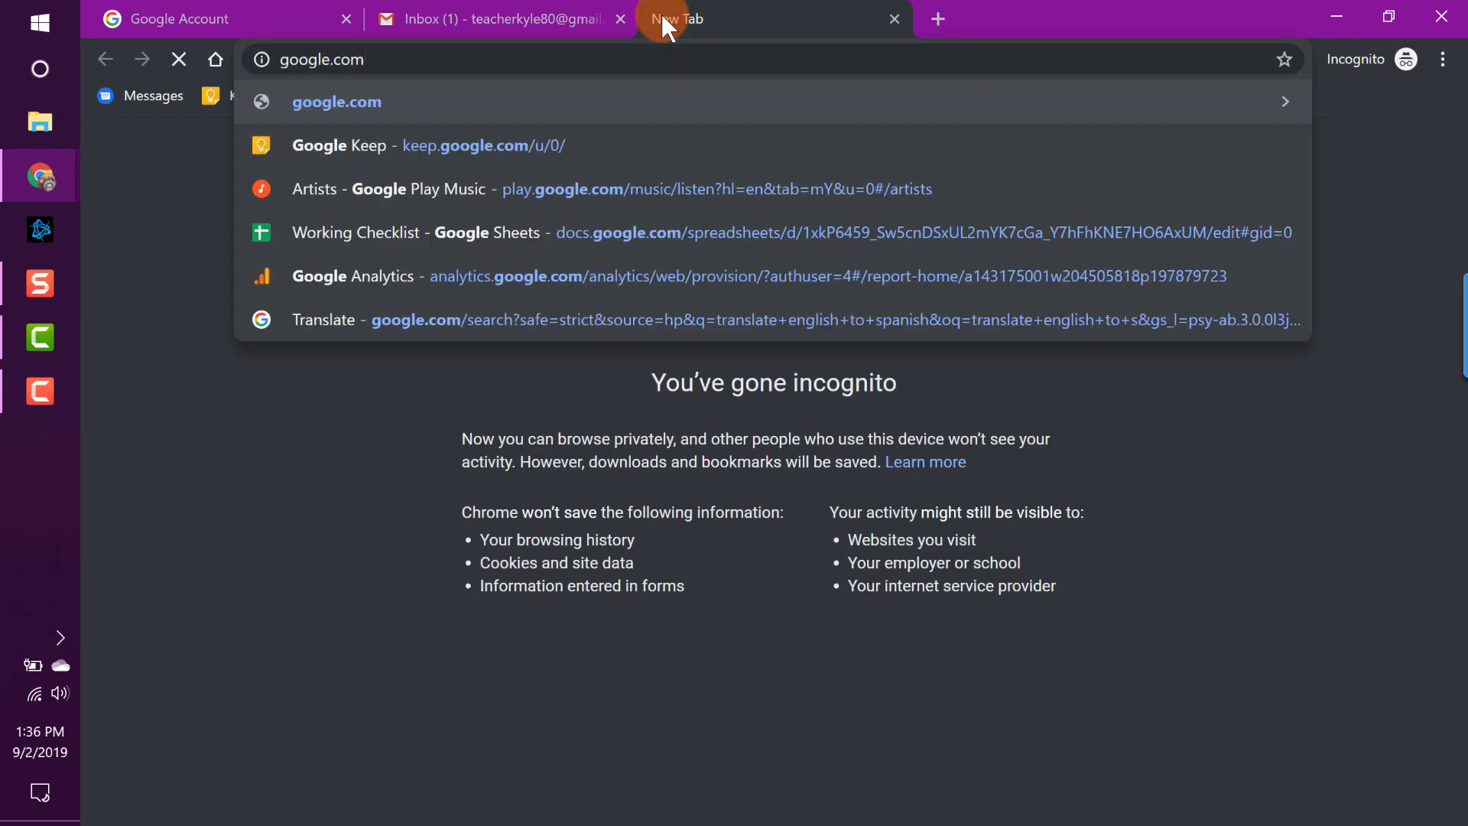
pyautogui.click(772, 510)
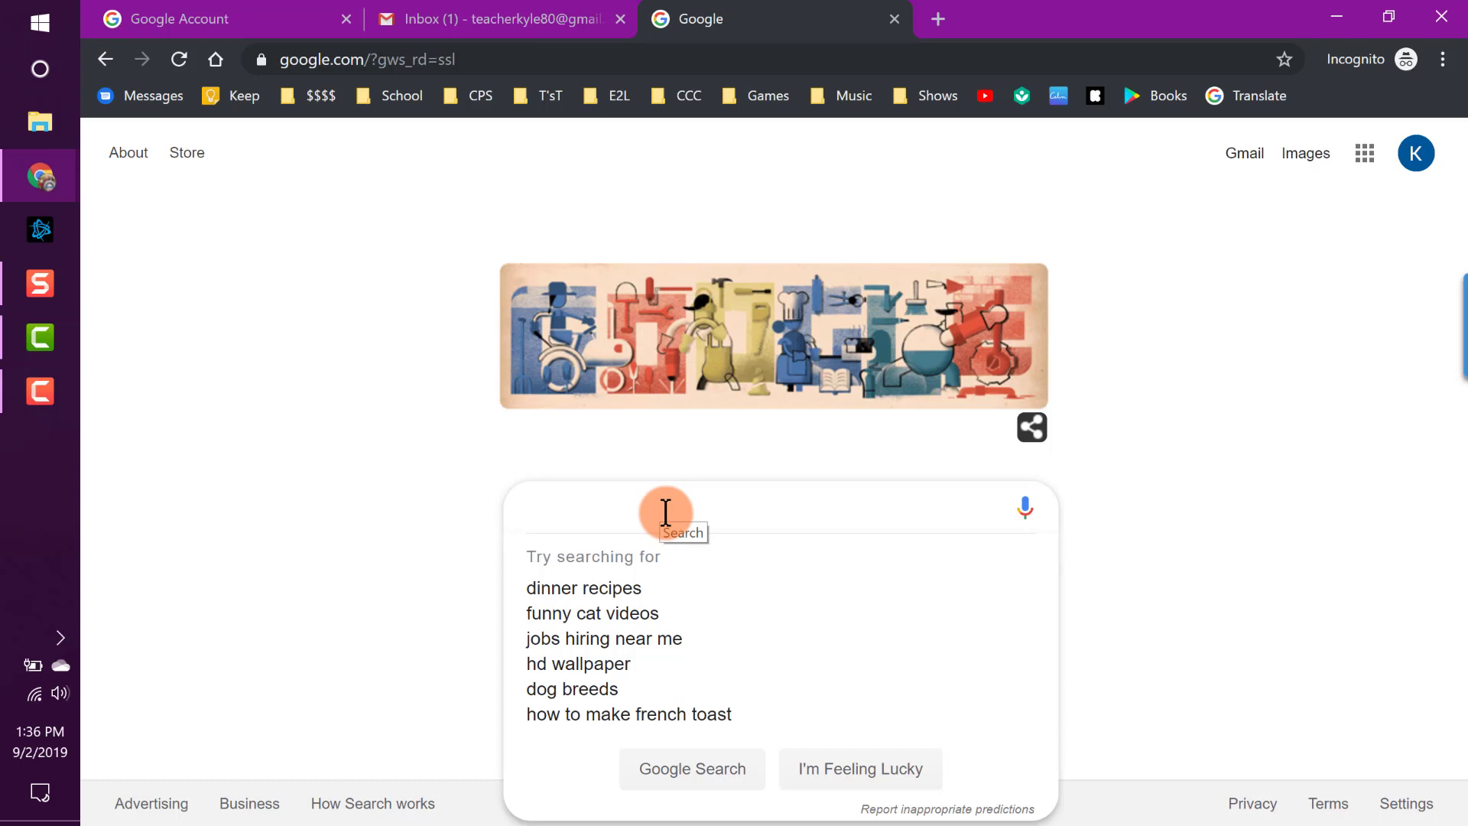
pyautogui.click(521, 17)
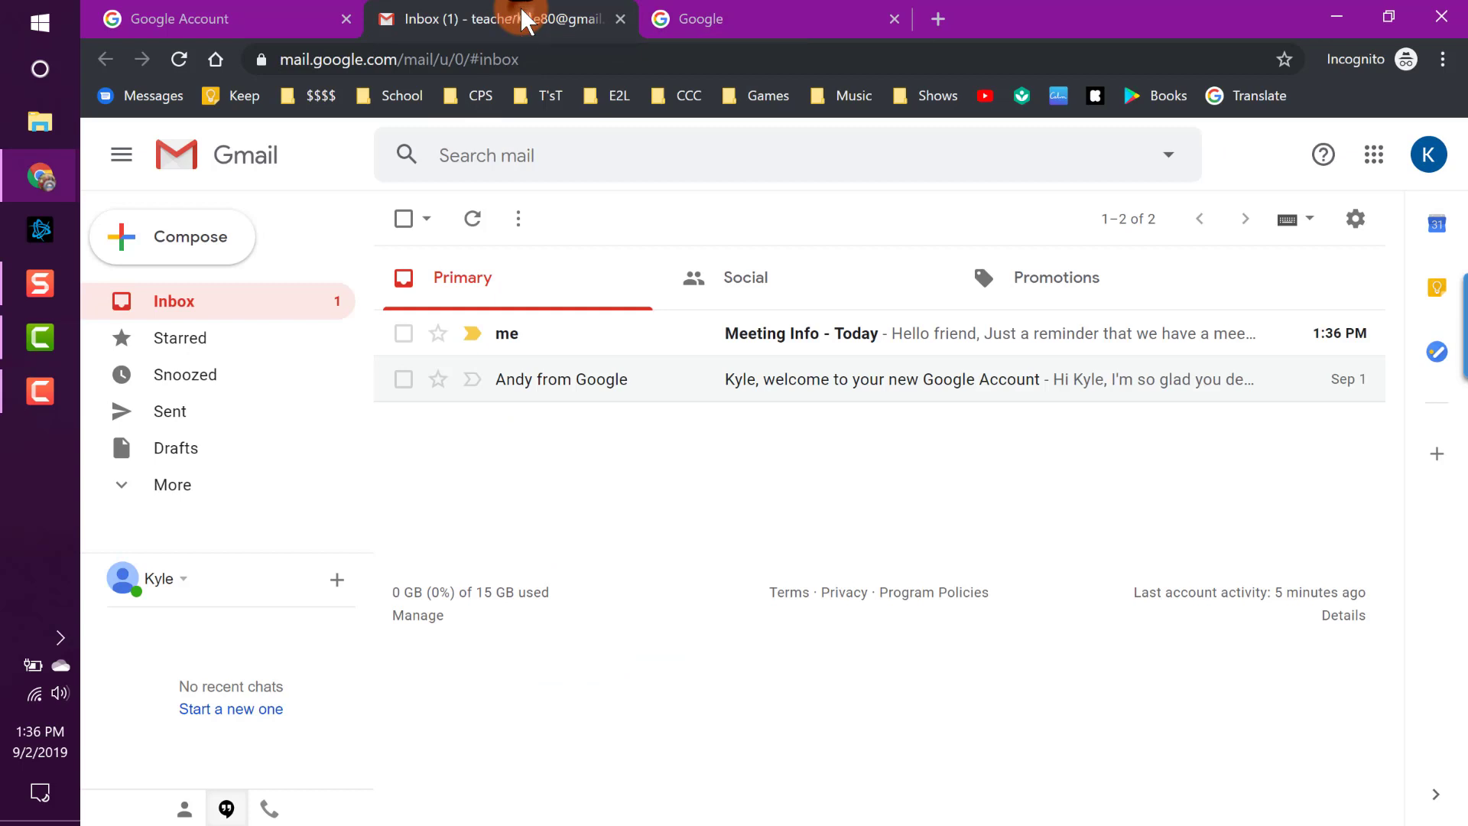
# Bring up the Gmail search suggestions and dismiss them.
pyautogui.click(583, 153)
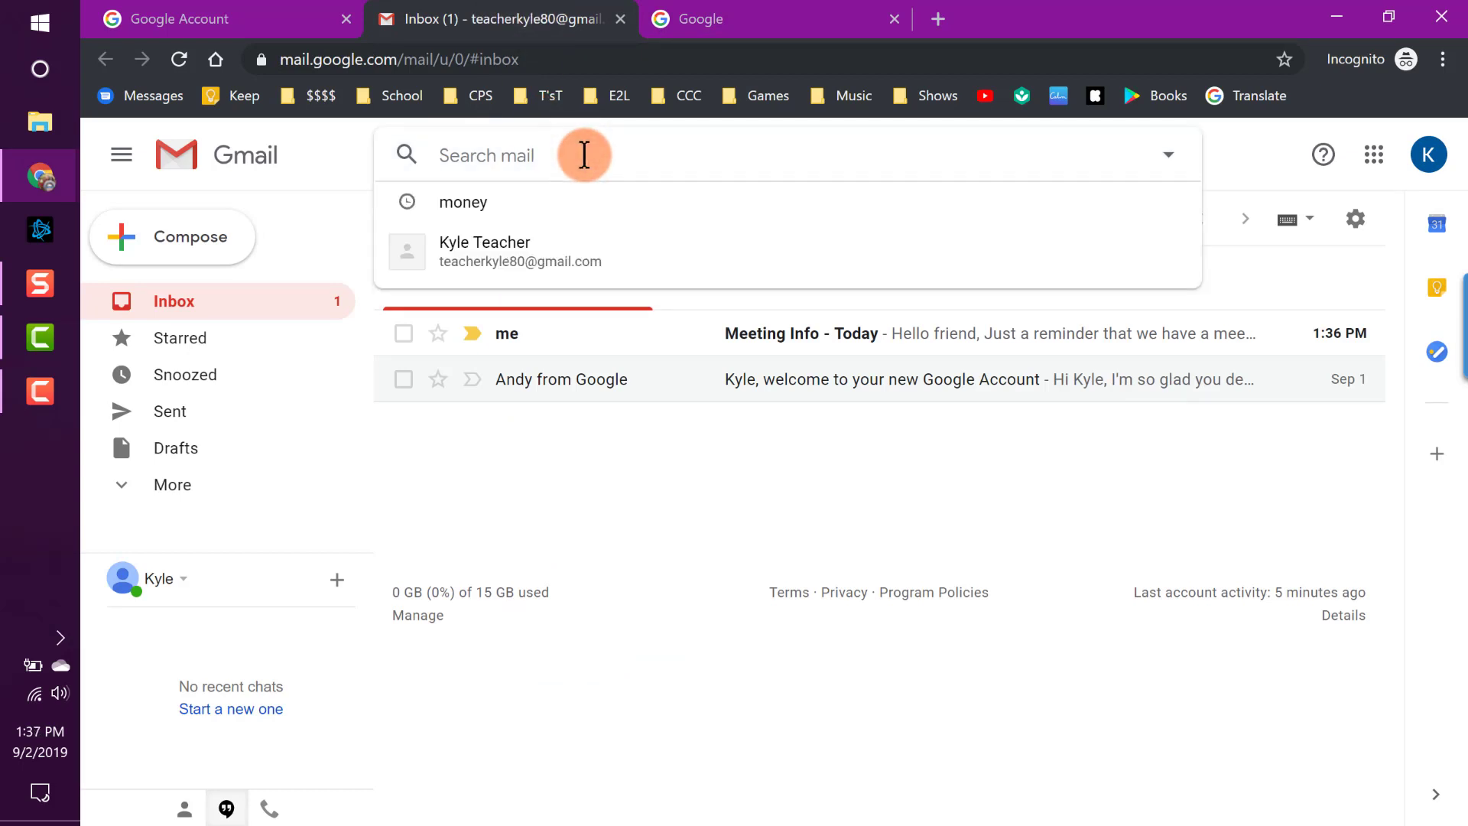
pyautogui.click(318, 159)
pyautogui.click(581, 155)
pyautogui.click(318, 141)
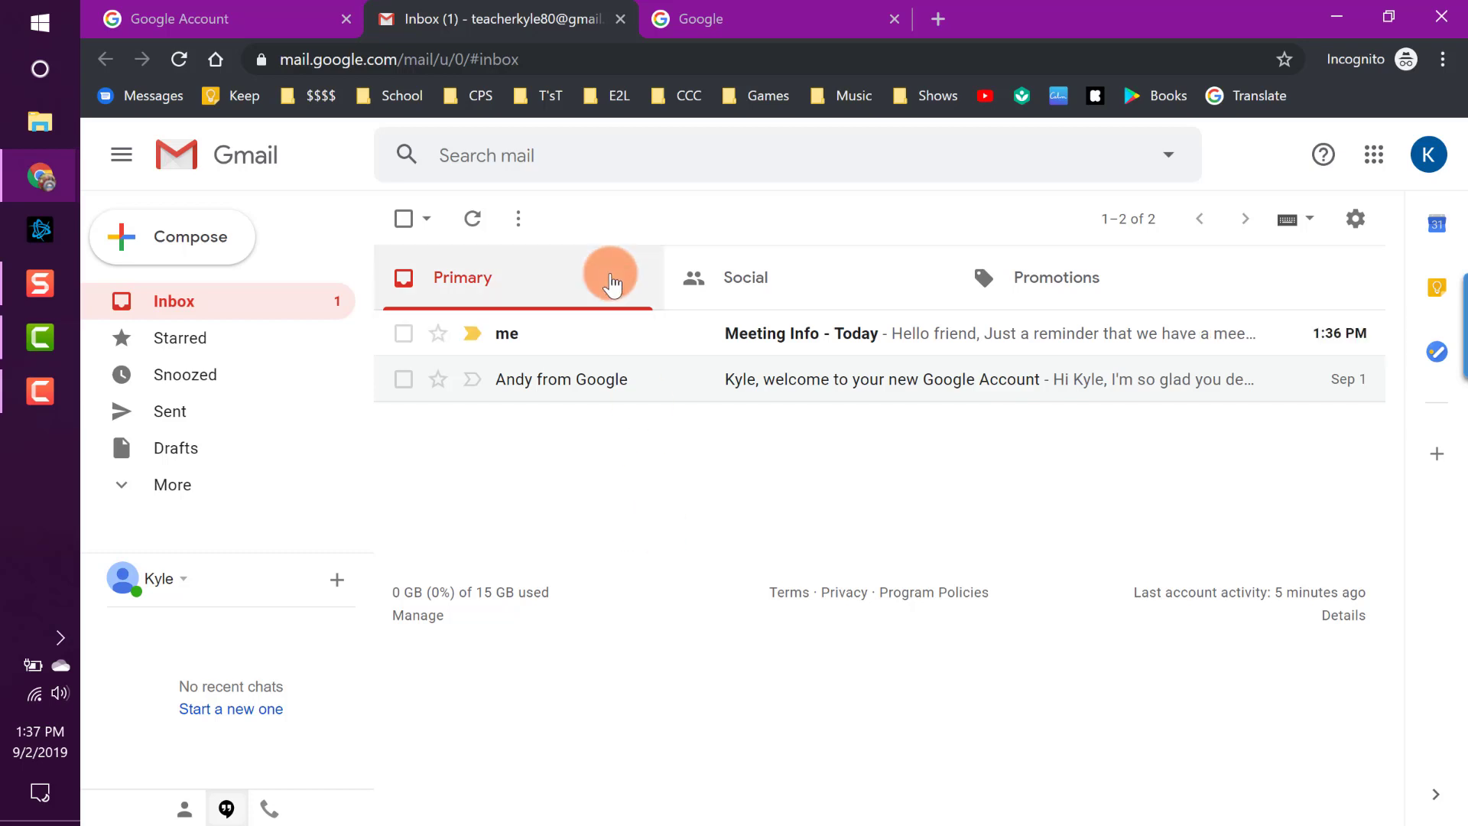
# Try a partial e-mail address and 'mon', then search 'invitation' and clear the box.
pyautogui.click(626, 151)
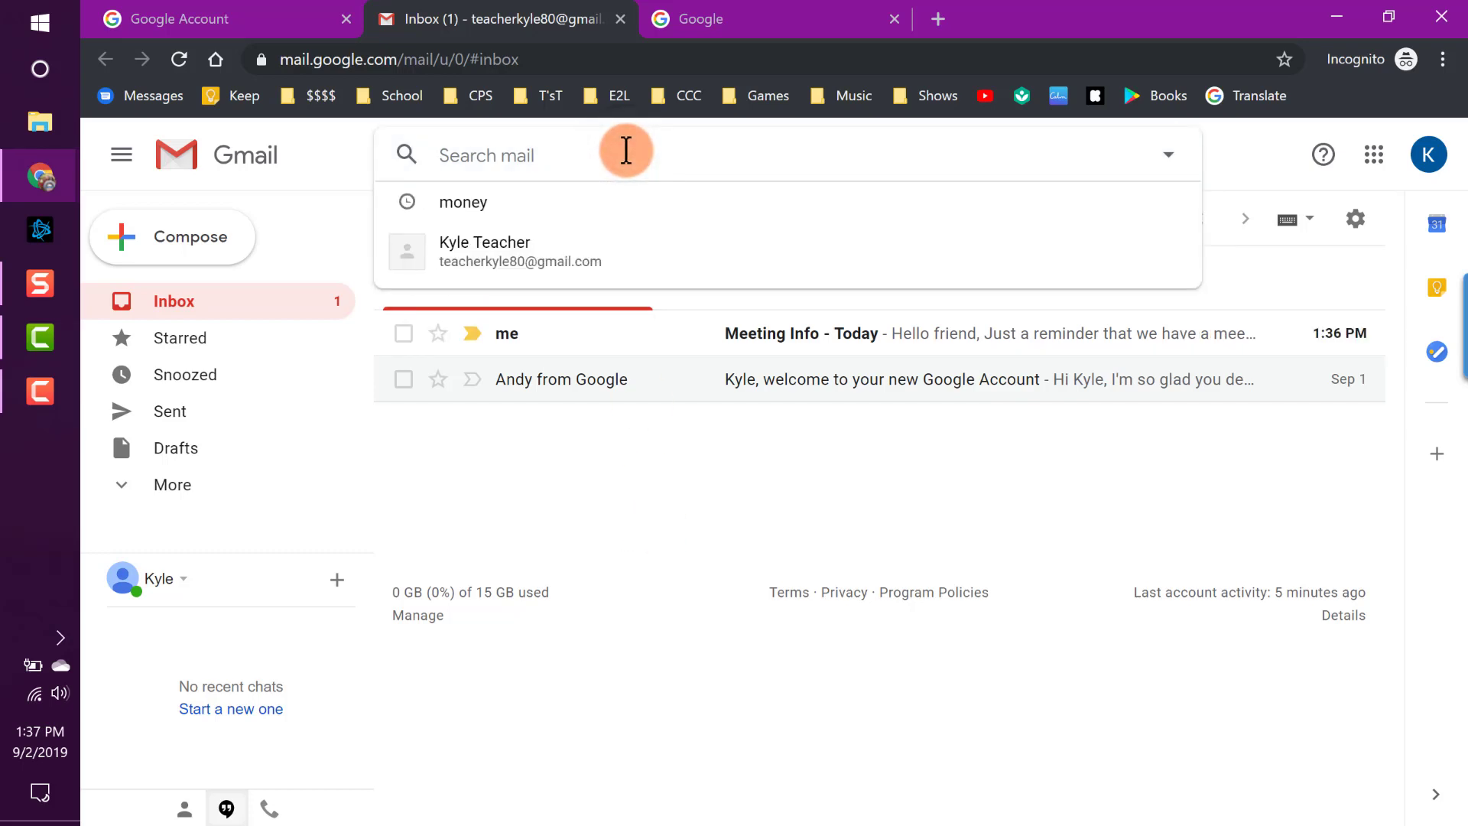
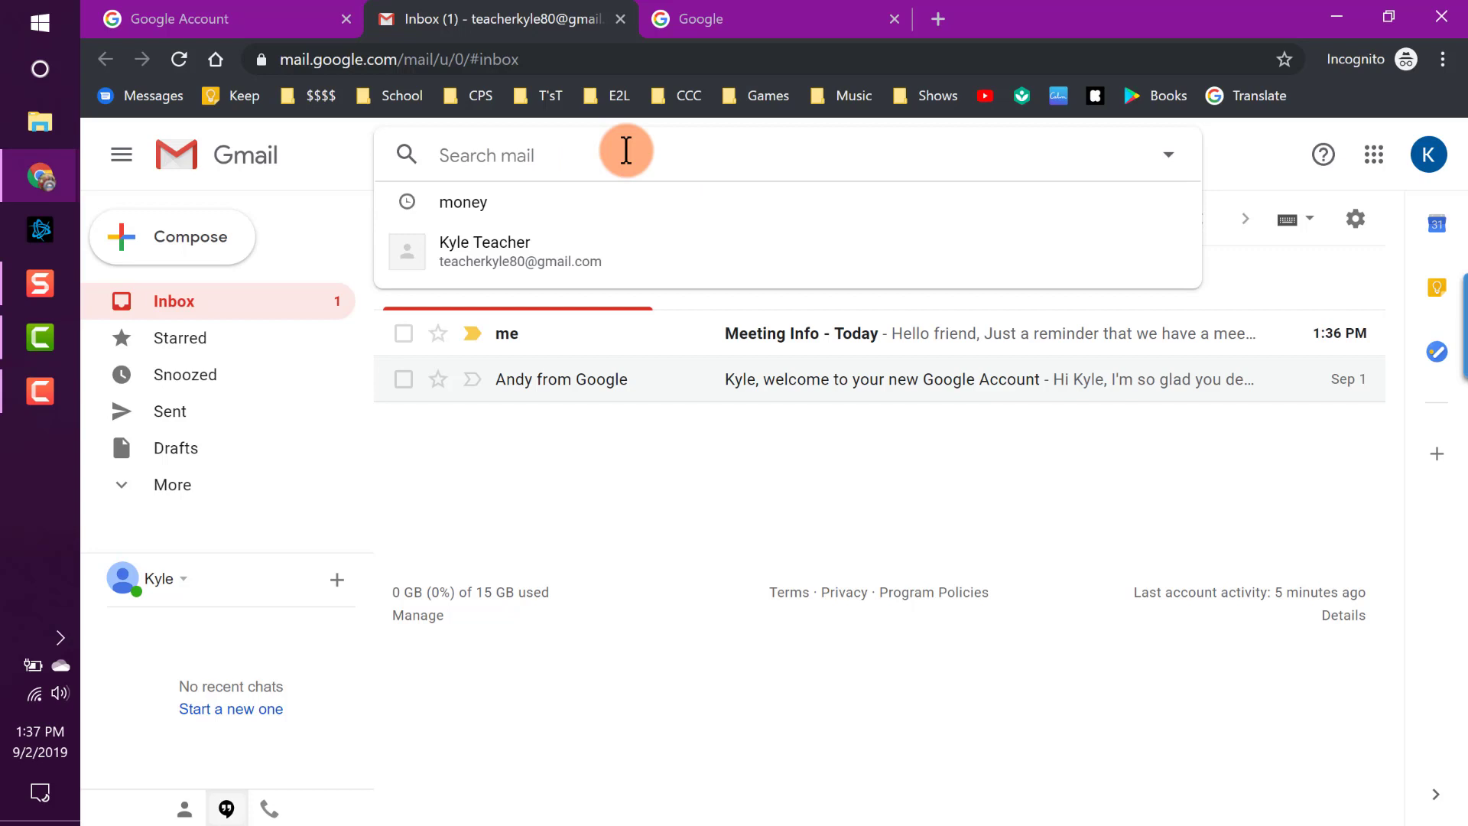
pyautogui.write('mo')
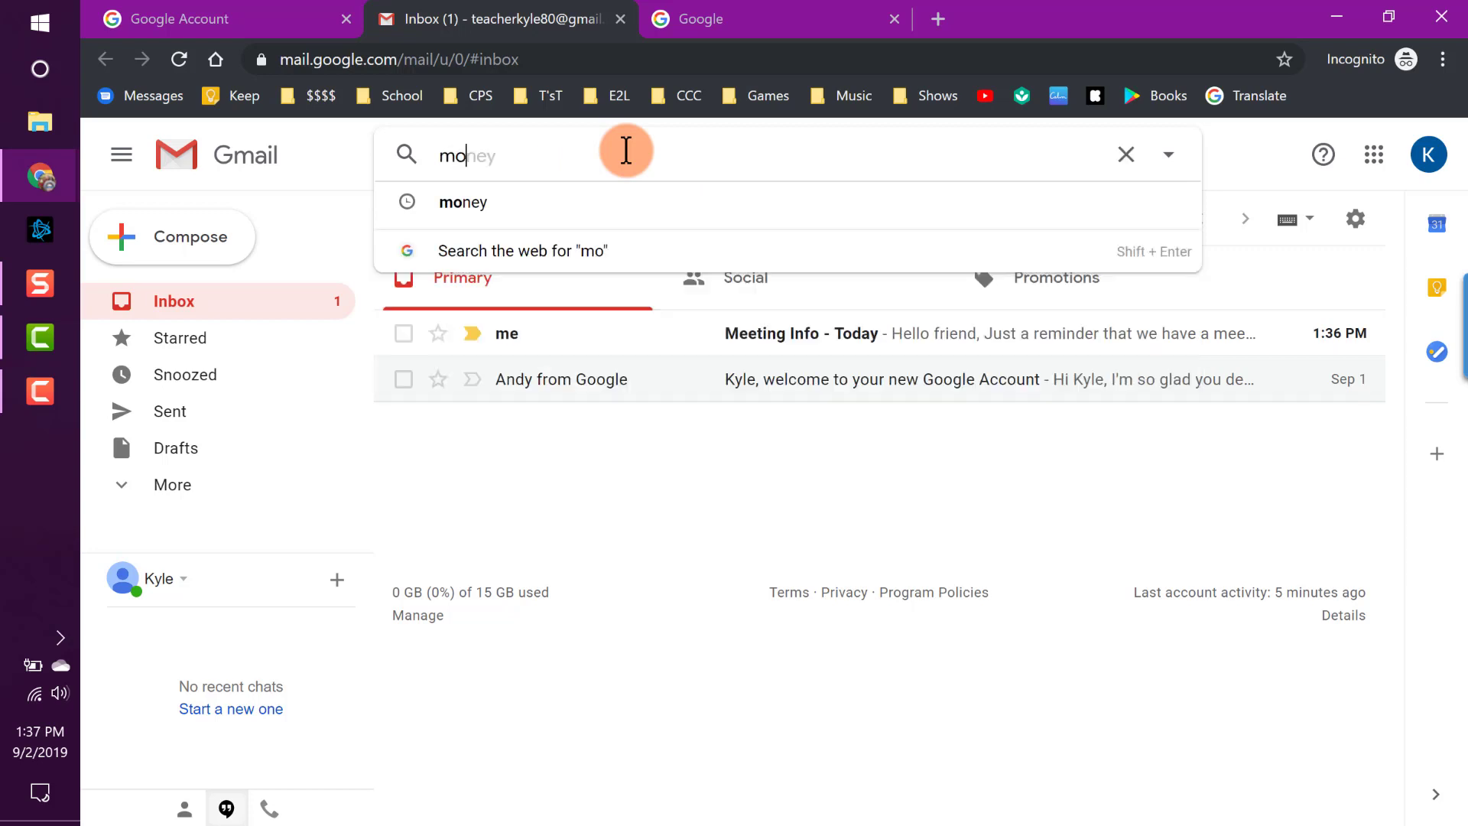
pyautogui.write('n')
pyautogui.press('BackSpace')
pyautogui.press('BackSpace')
pyautogui.press('BackSpace')
pyautogui.write('invitation')
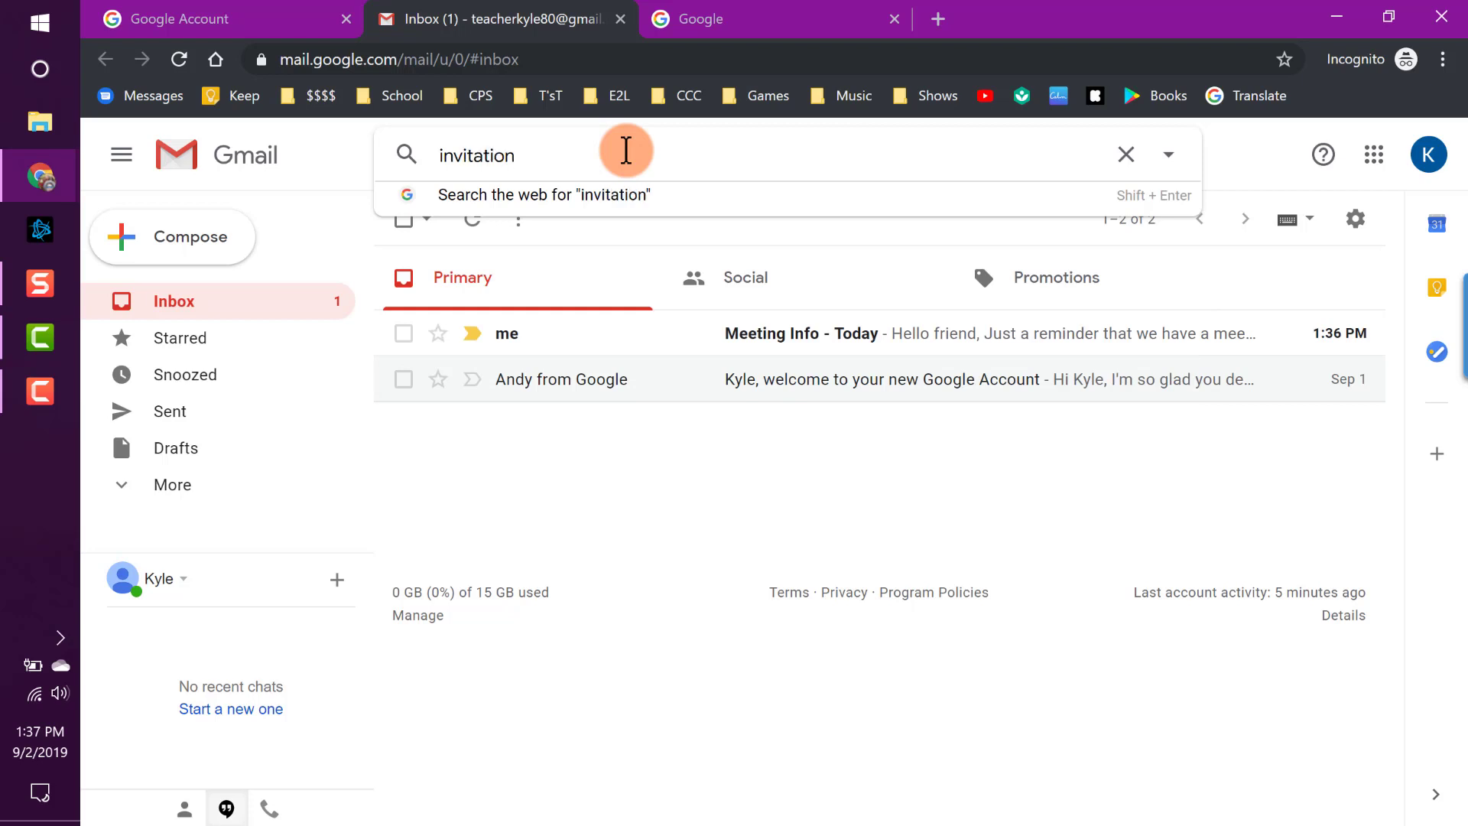
pyautogui.press('Return')
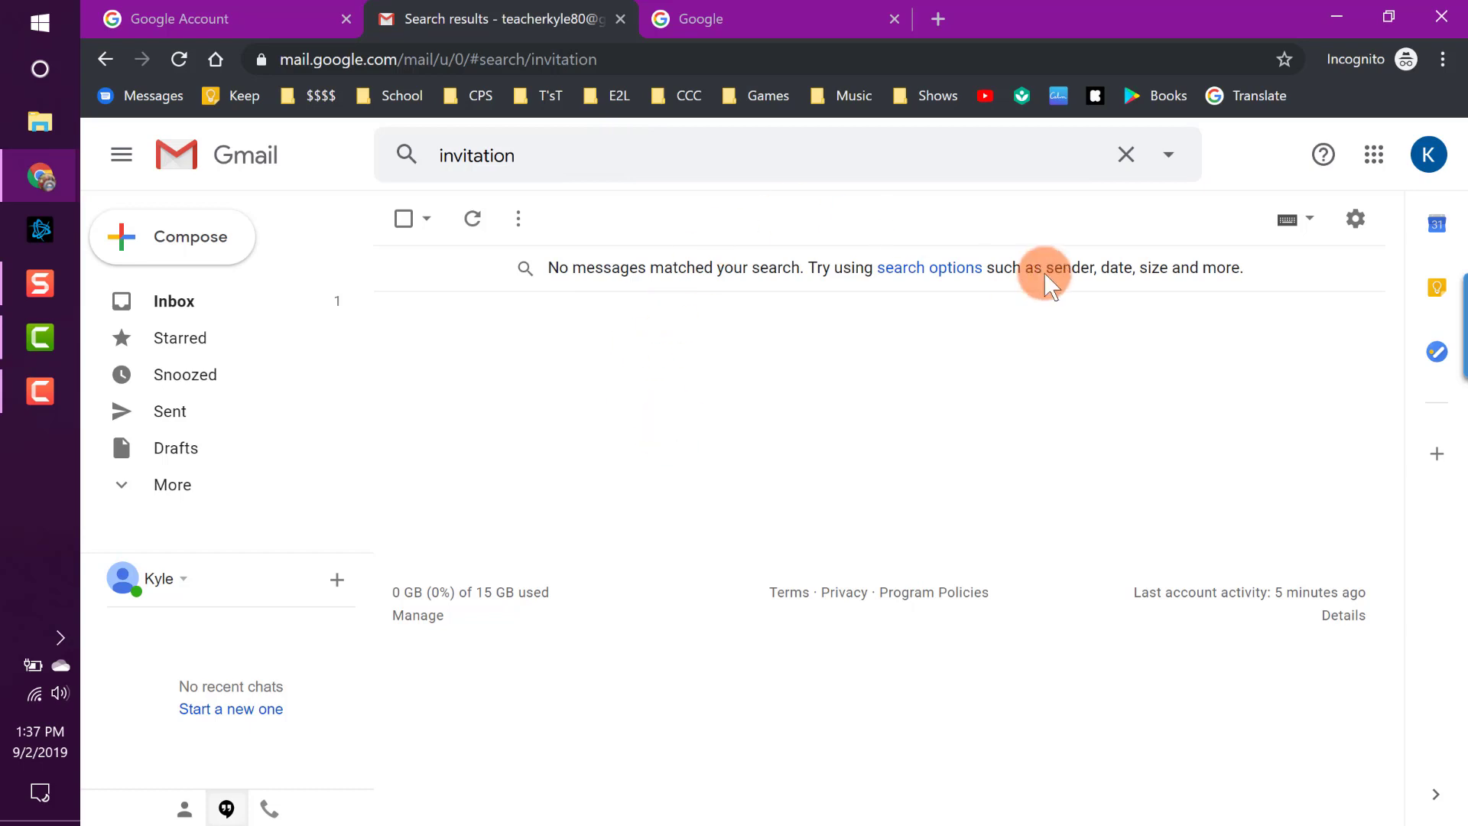
pyautogui.click(1126, 154)
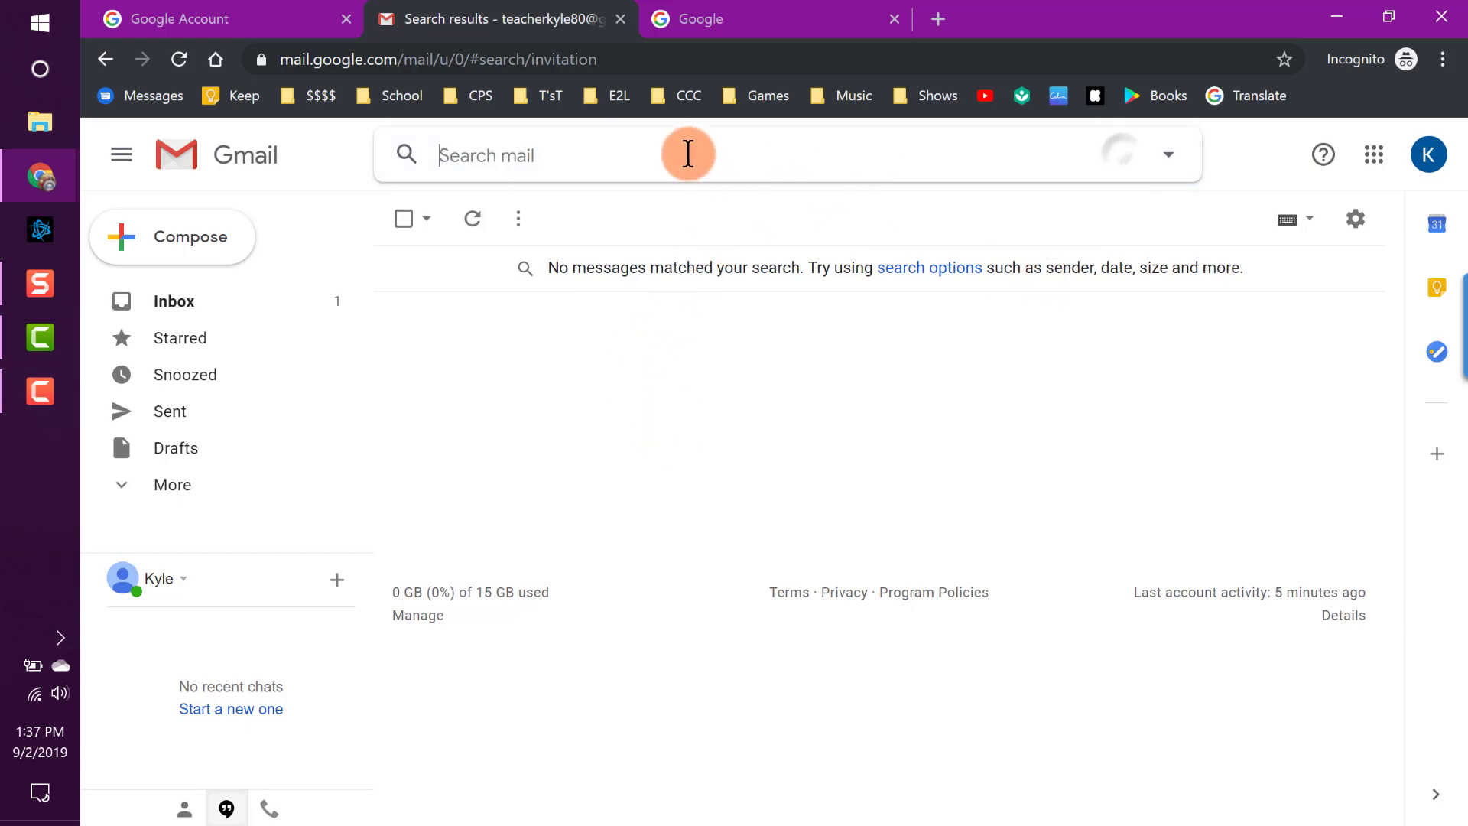
# Run advanced search with To, Subject and Doesn't have fields left empty.
pyautogui.click(1169, 160)
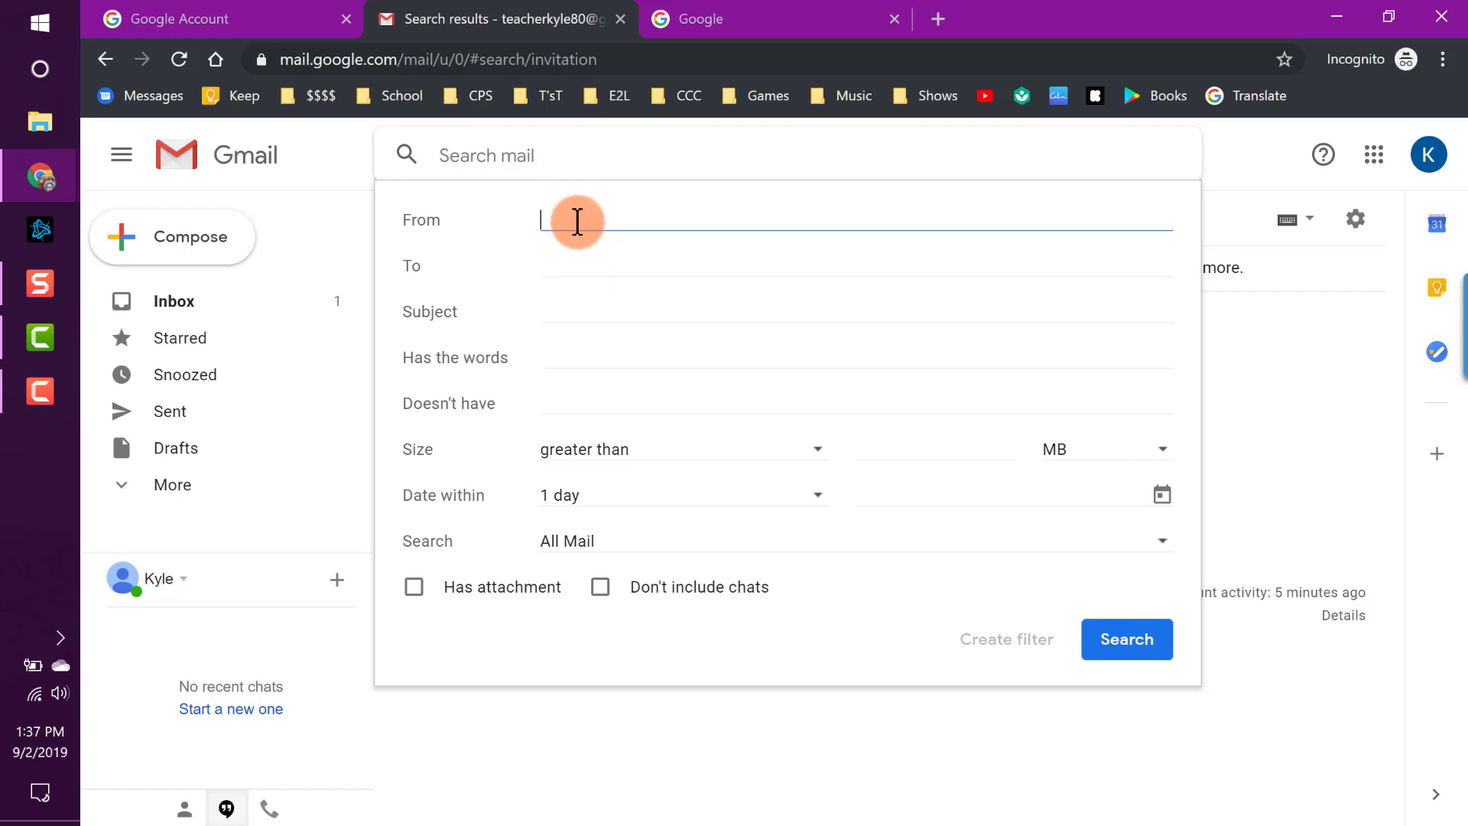
pyautogui.click(582, 263)
pyautogui.click(586, 308)
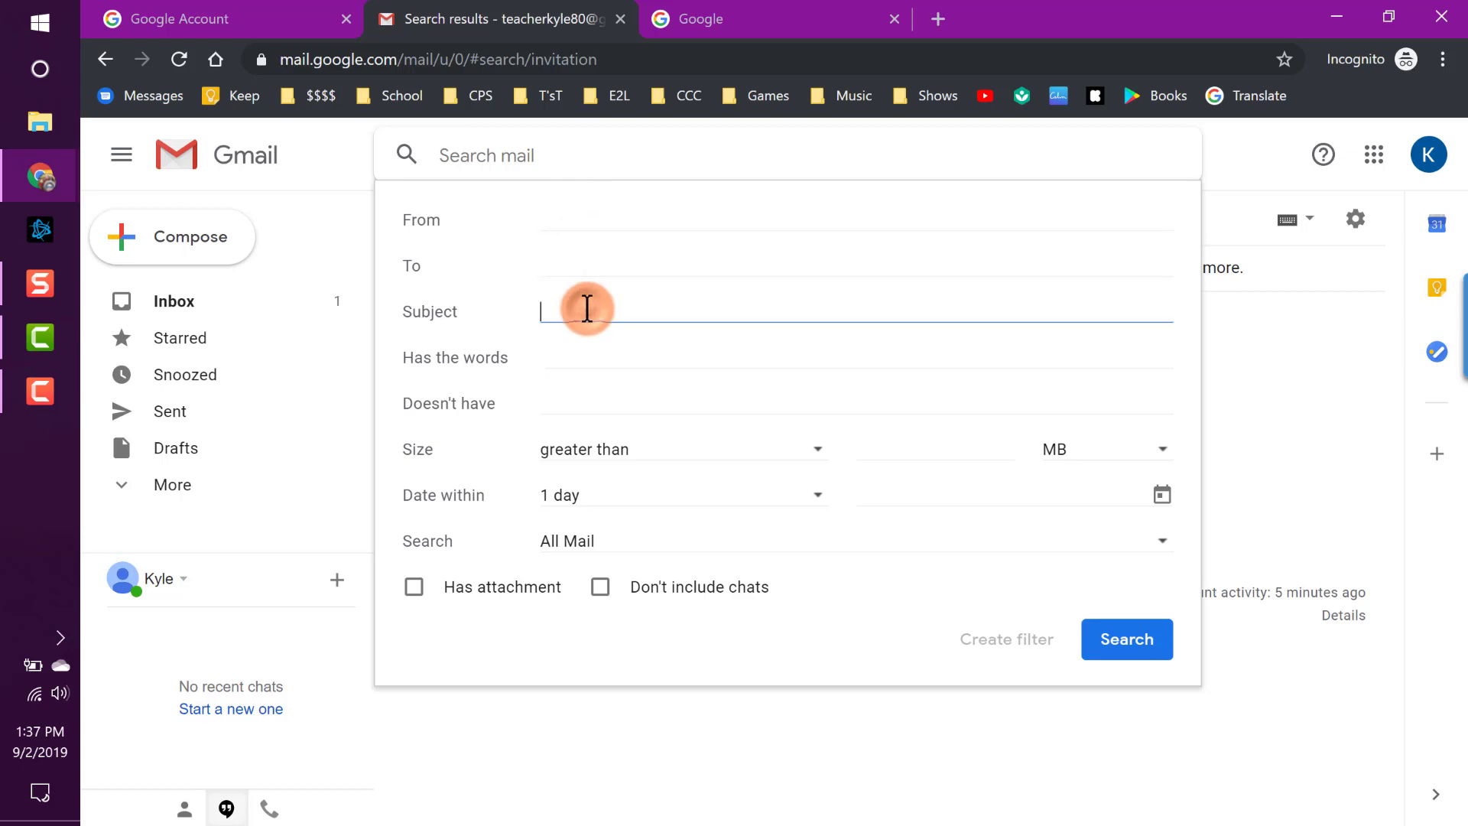
pyautogui.click(579, 398)
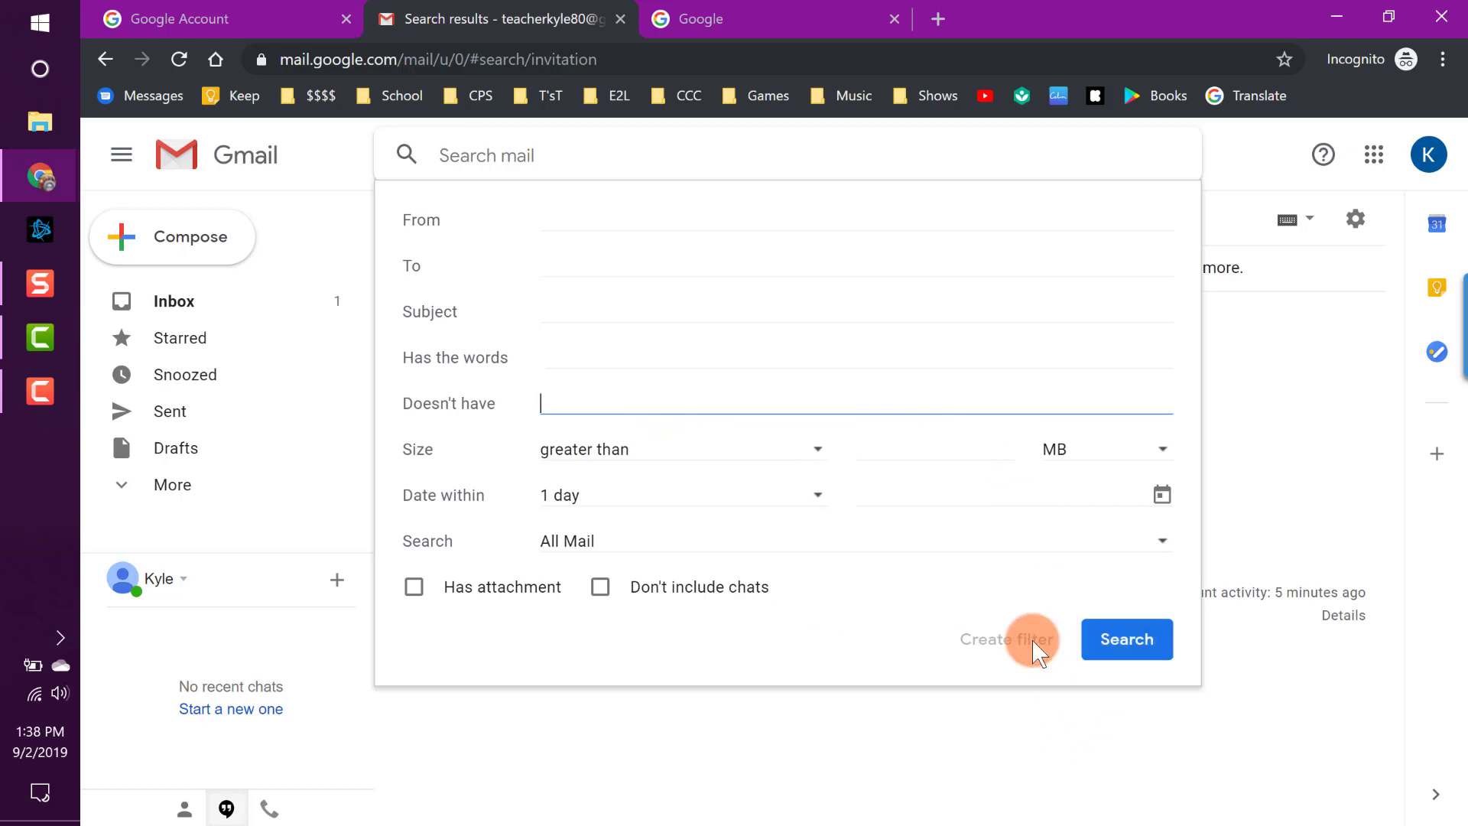
pyautogui.click(1124, 642)
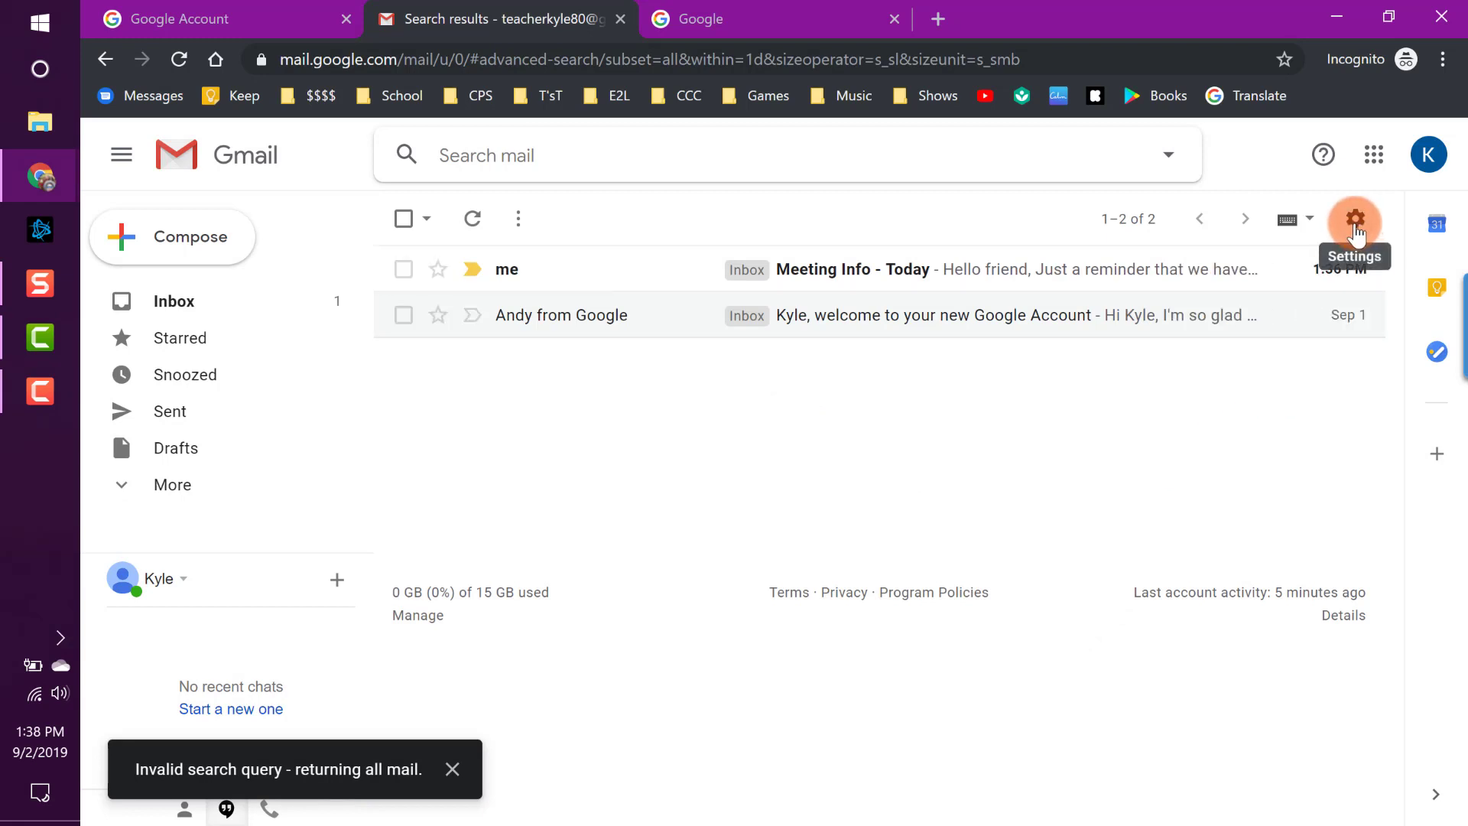
# In Configure inbox, keep Primary, Social and Promotions tabs enabled and save.
pyautogui.click(1356, 222)
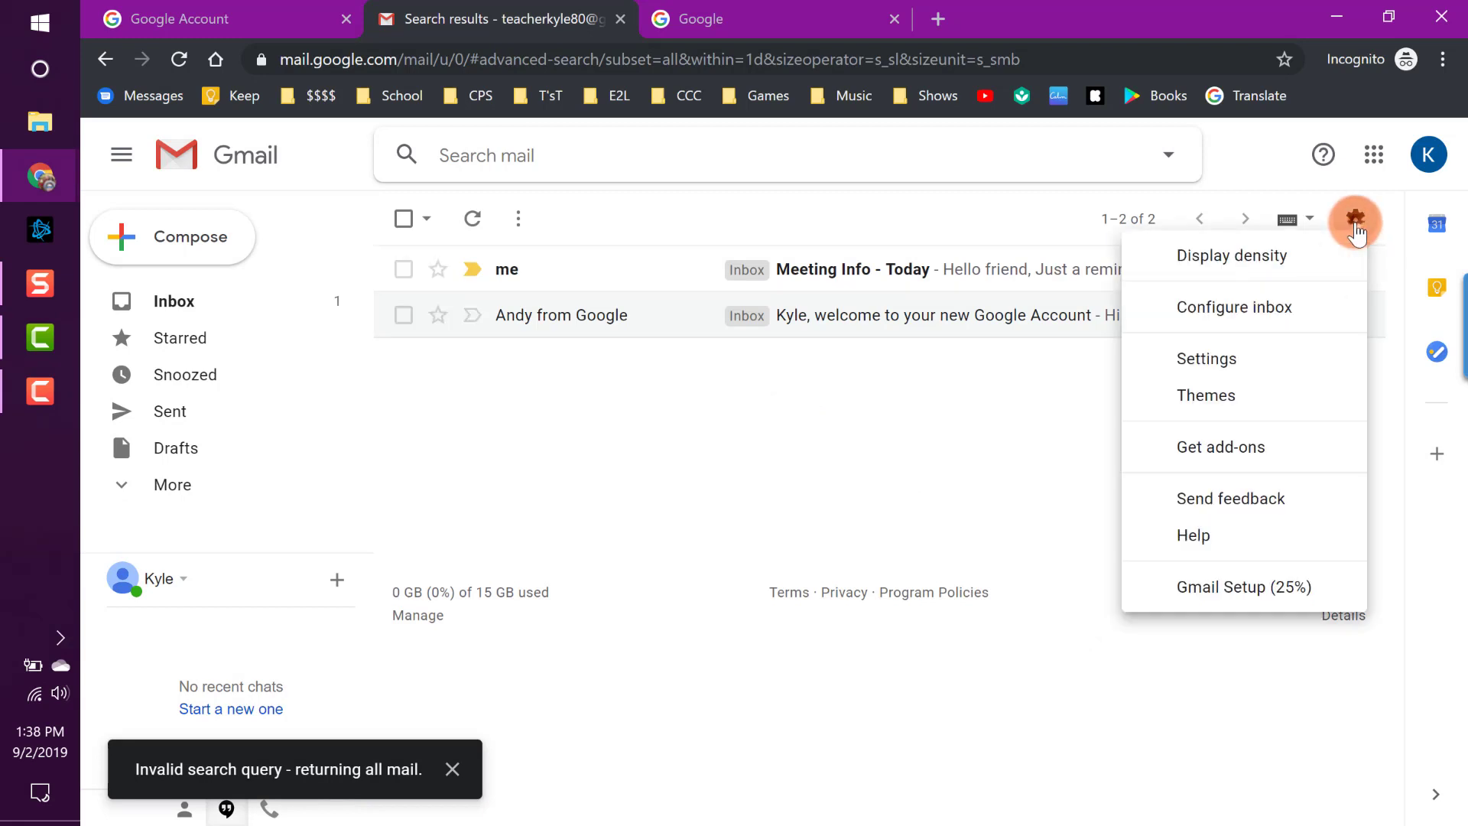
pyautogui.click(1355, 221)
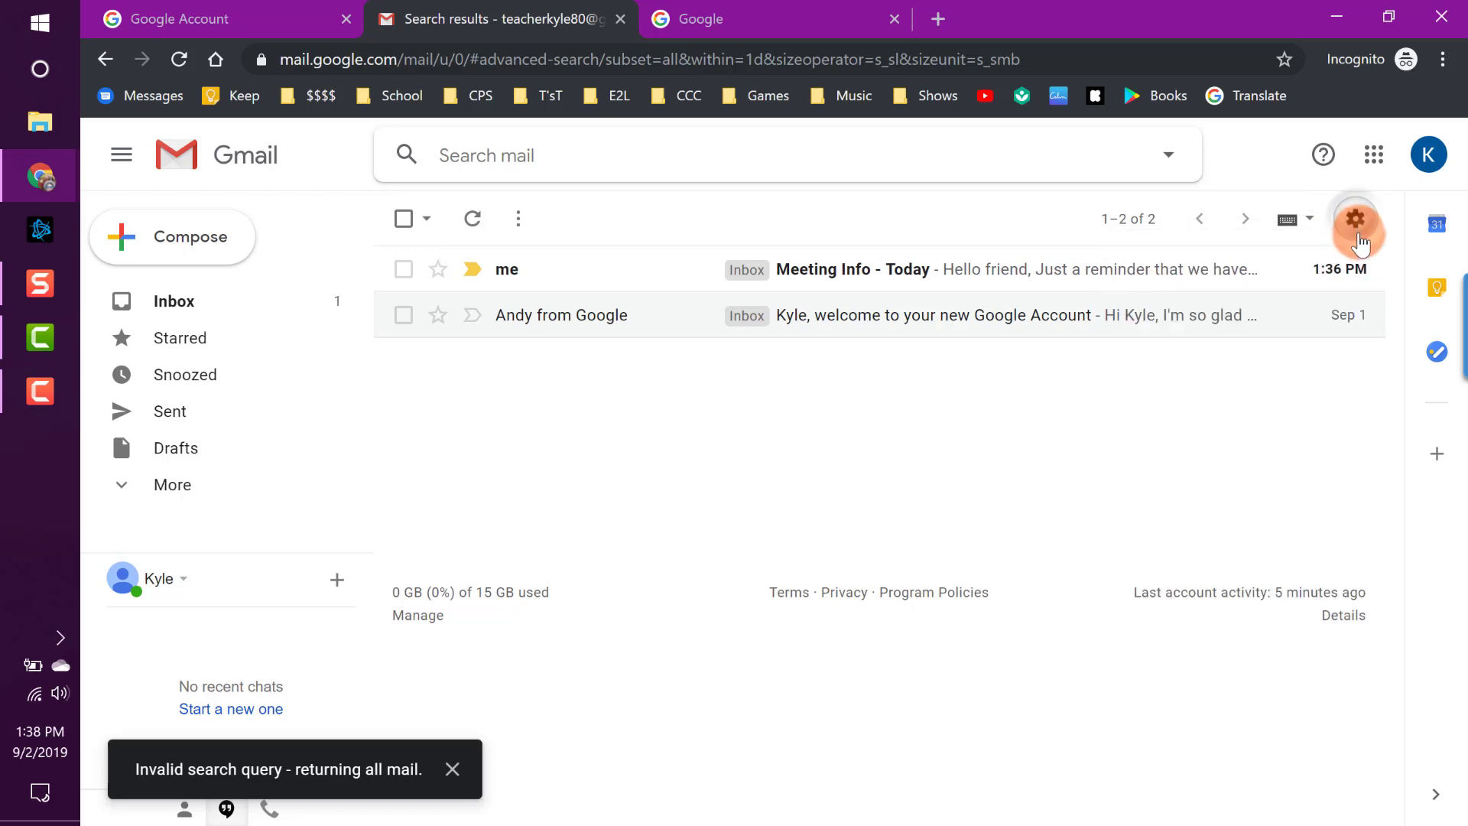
pyautogui.click(1357, 228)
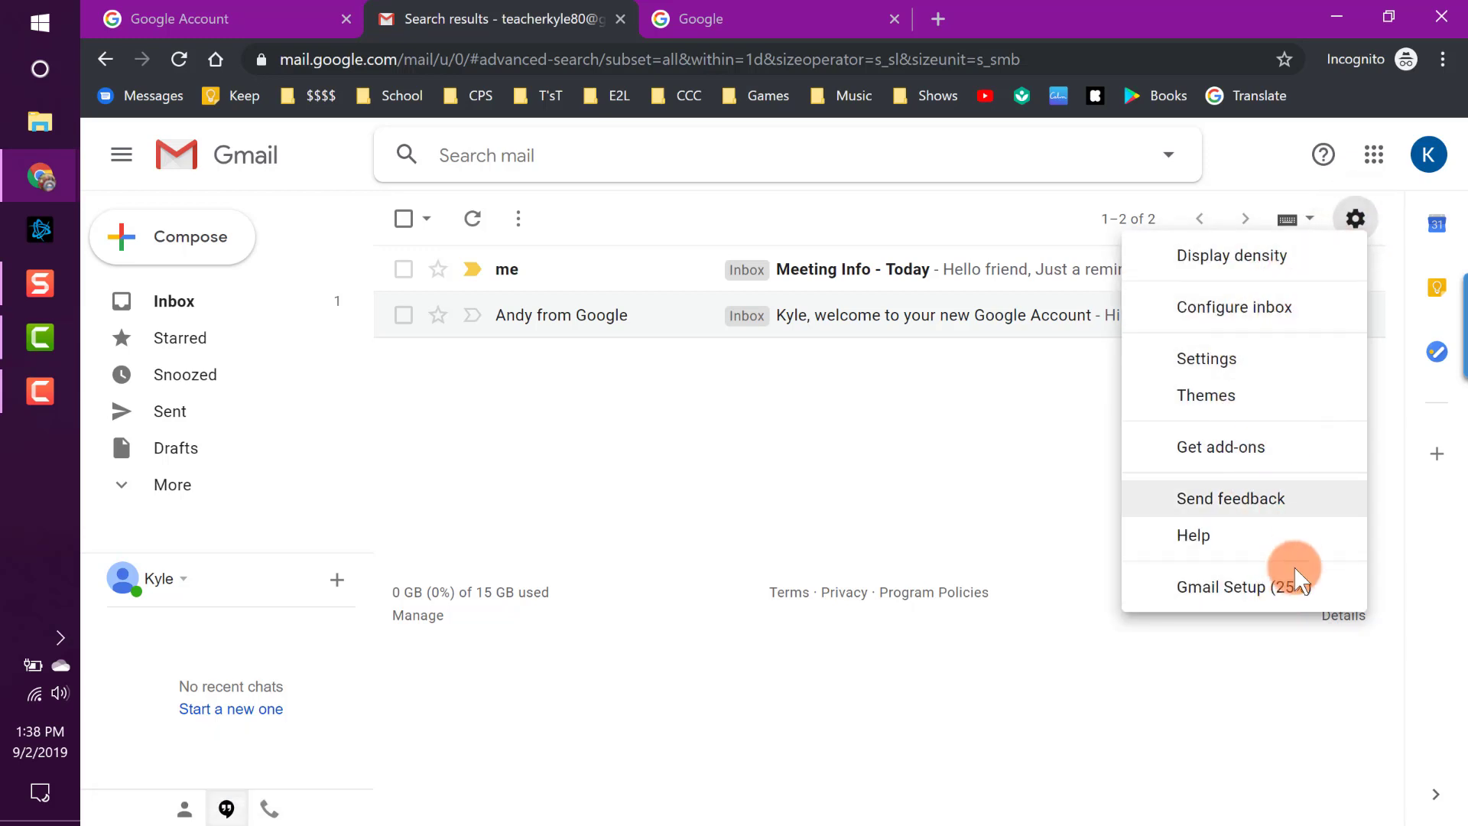
pyautogui.click(1270, 316)
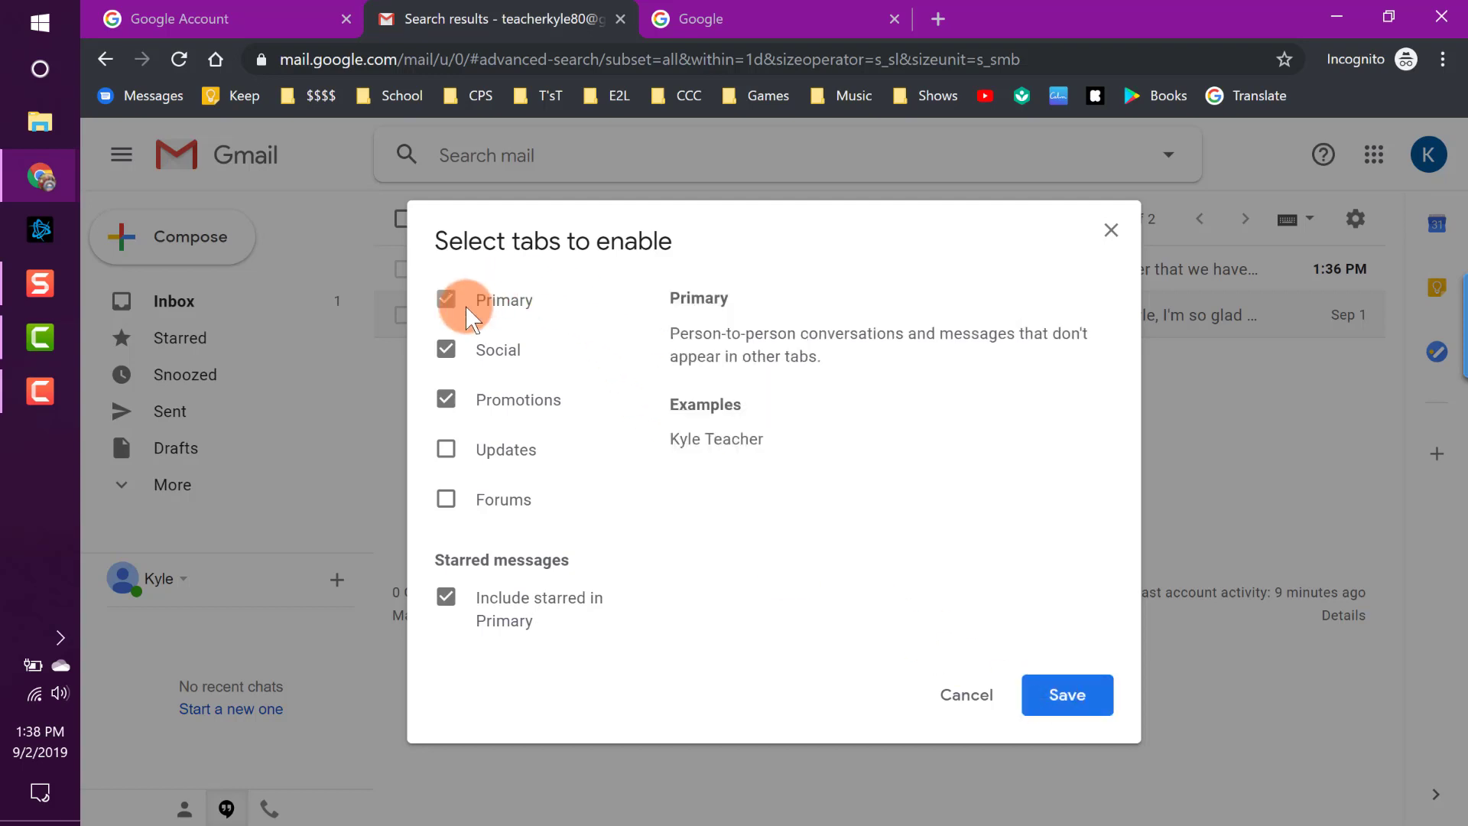
pyautogui.click(447, 356)
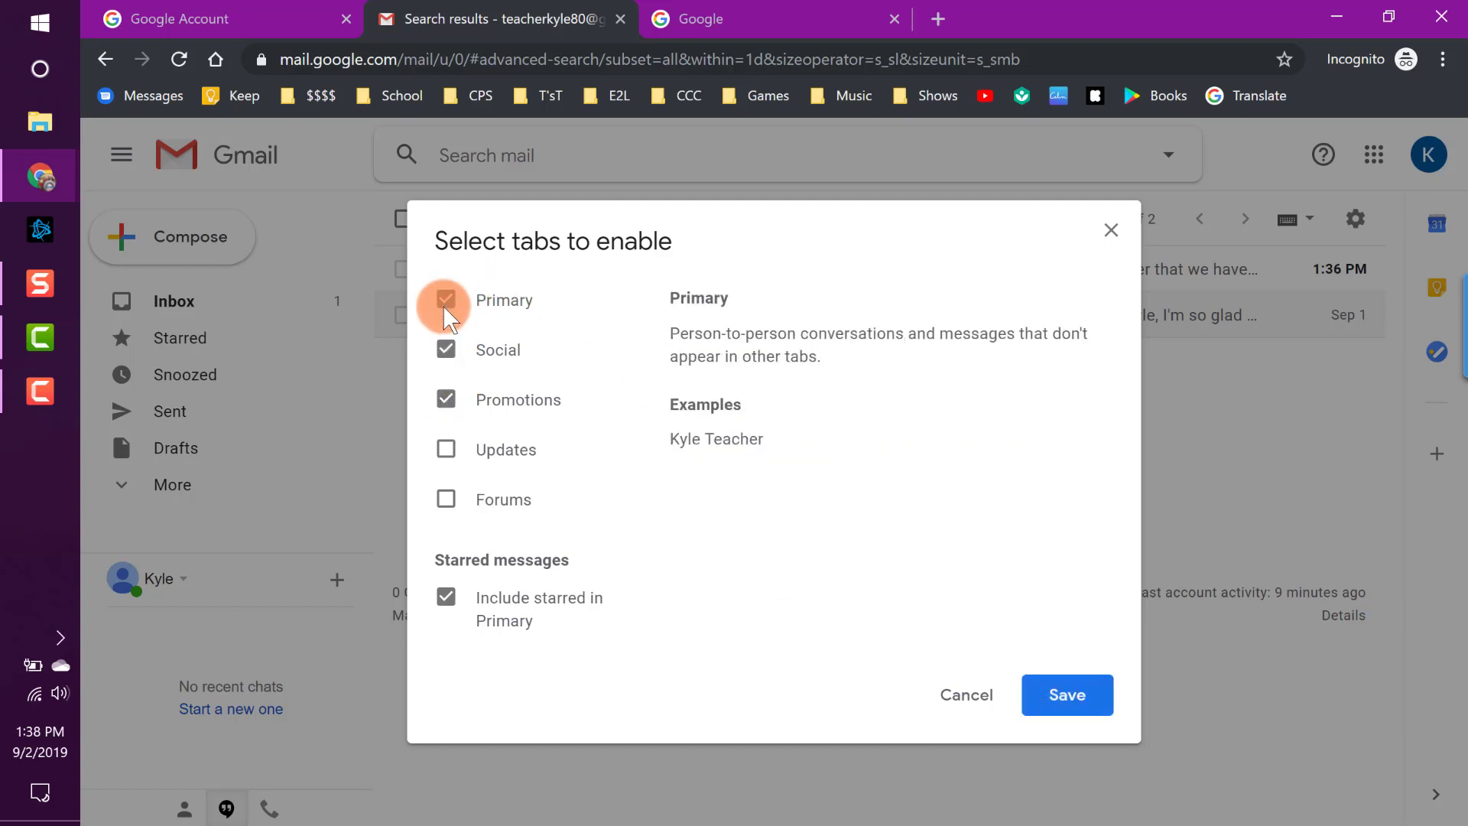
pyautogui.click(1087, 697)
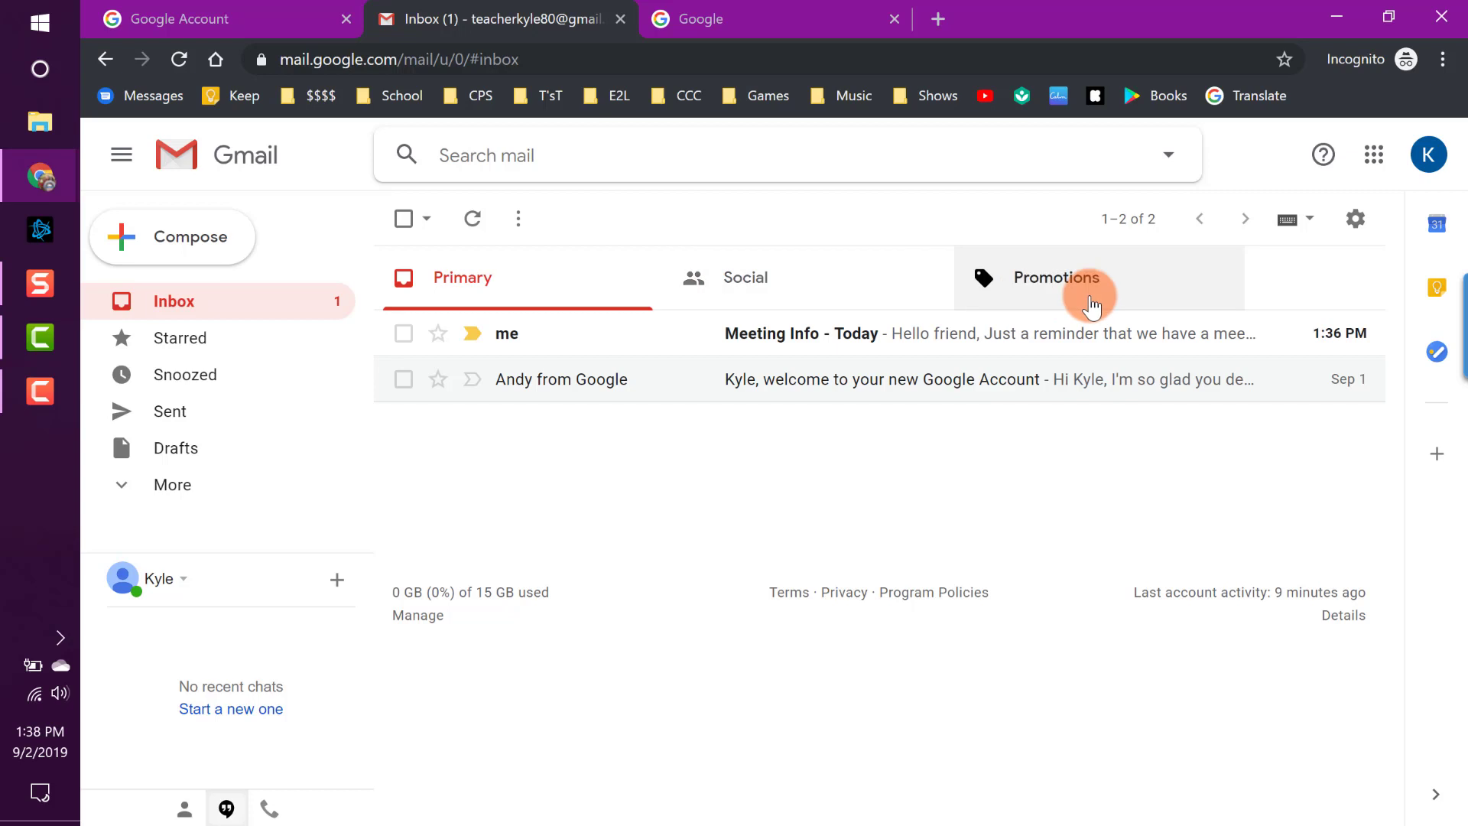
pyautogui.click(541, 288)
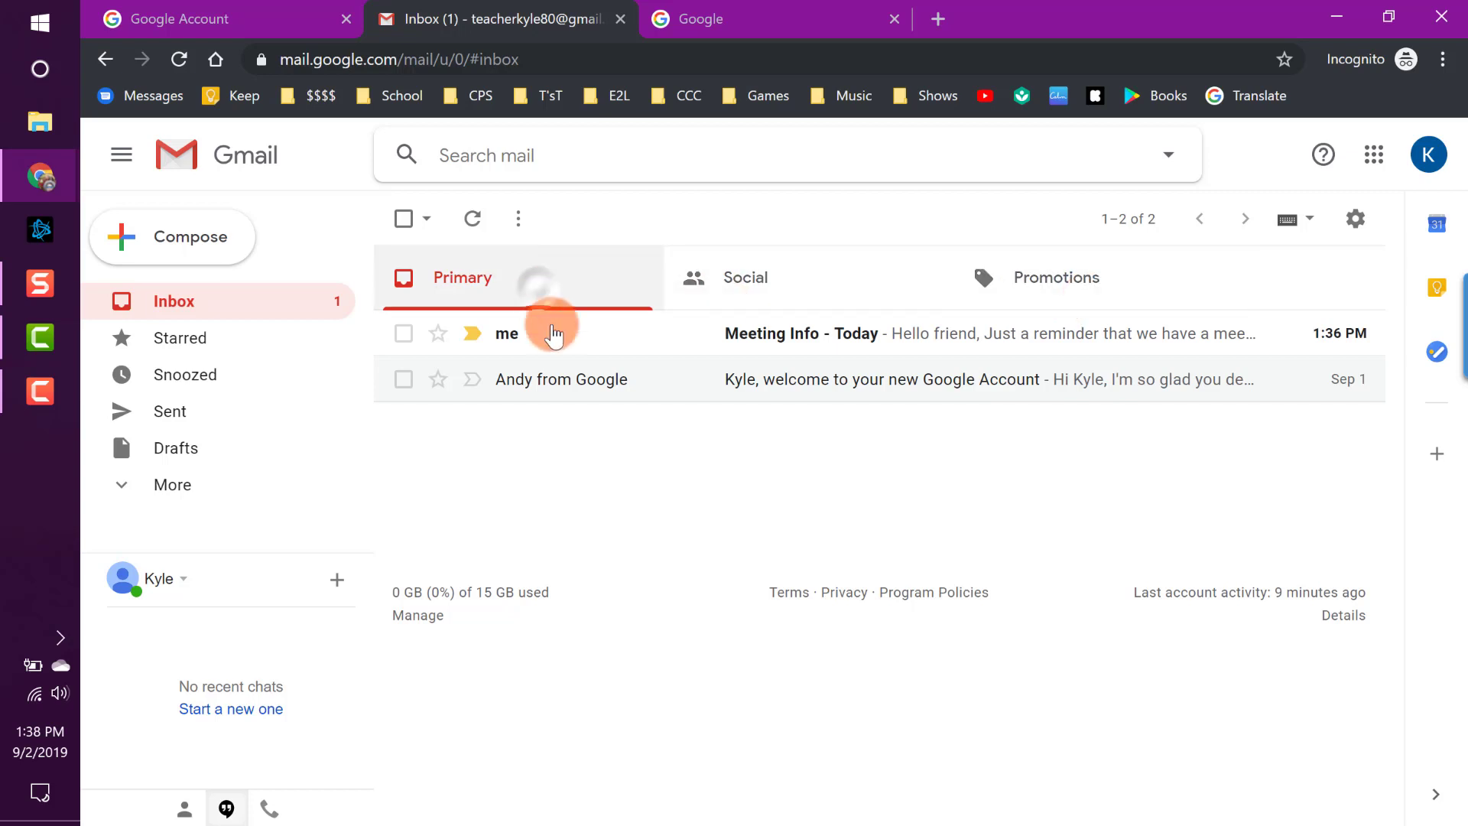
pyautogui.click(835, 285)
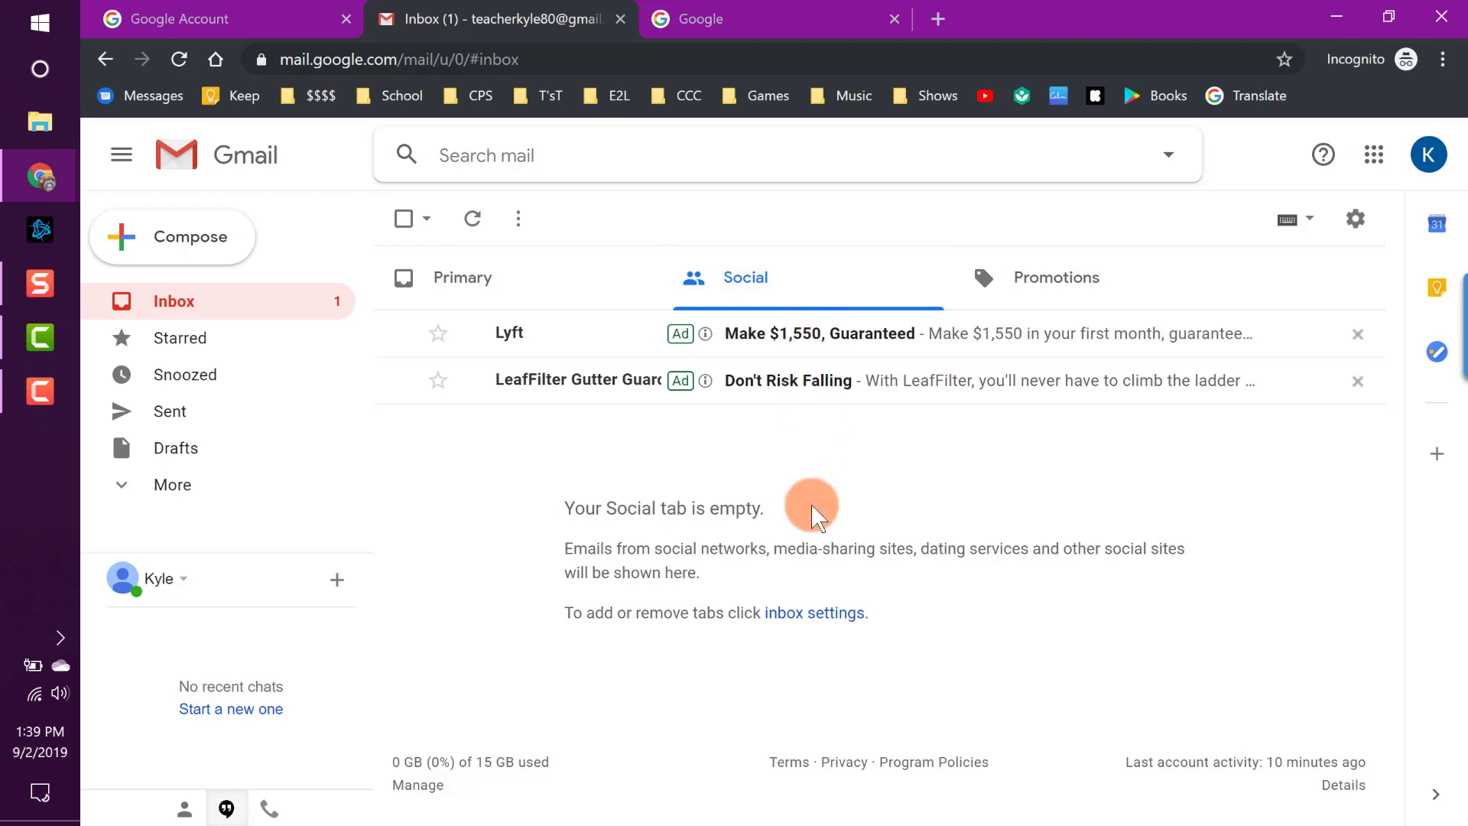
pyautogui.click(580, 286)
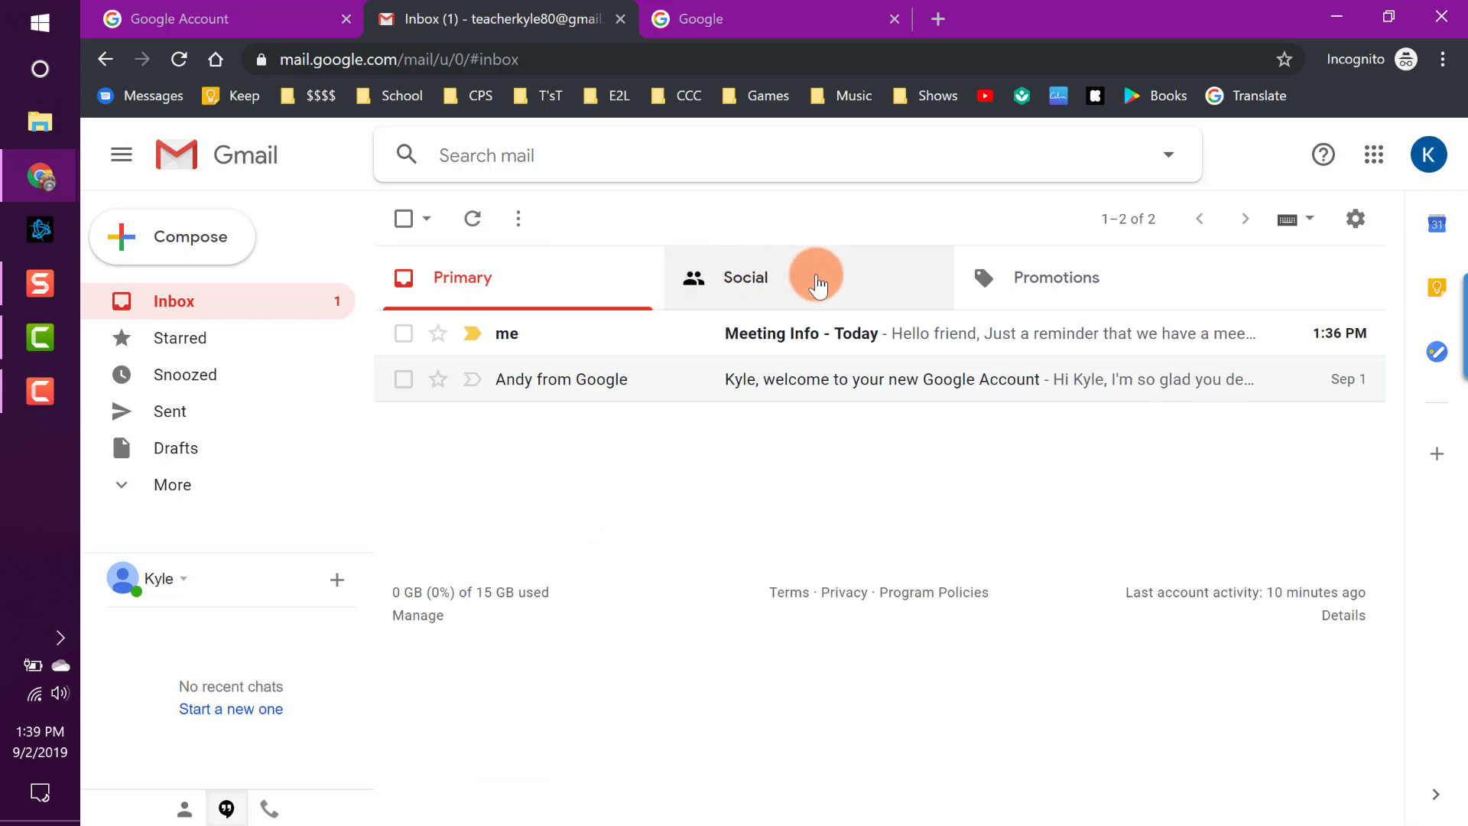
pyautogui.click(1041, 276)
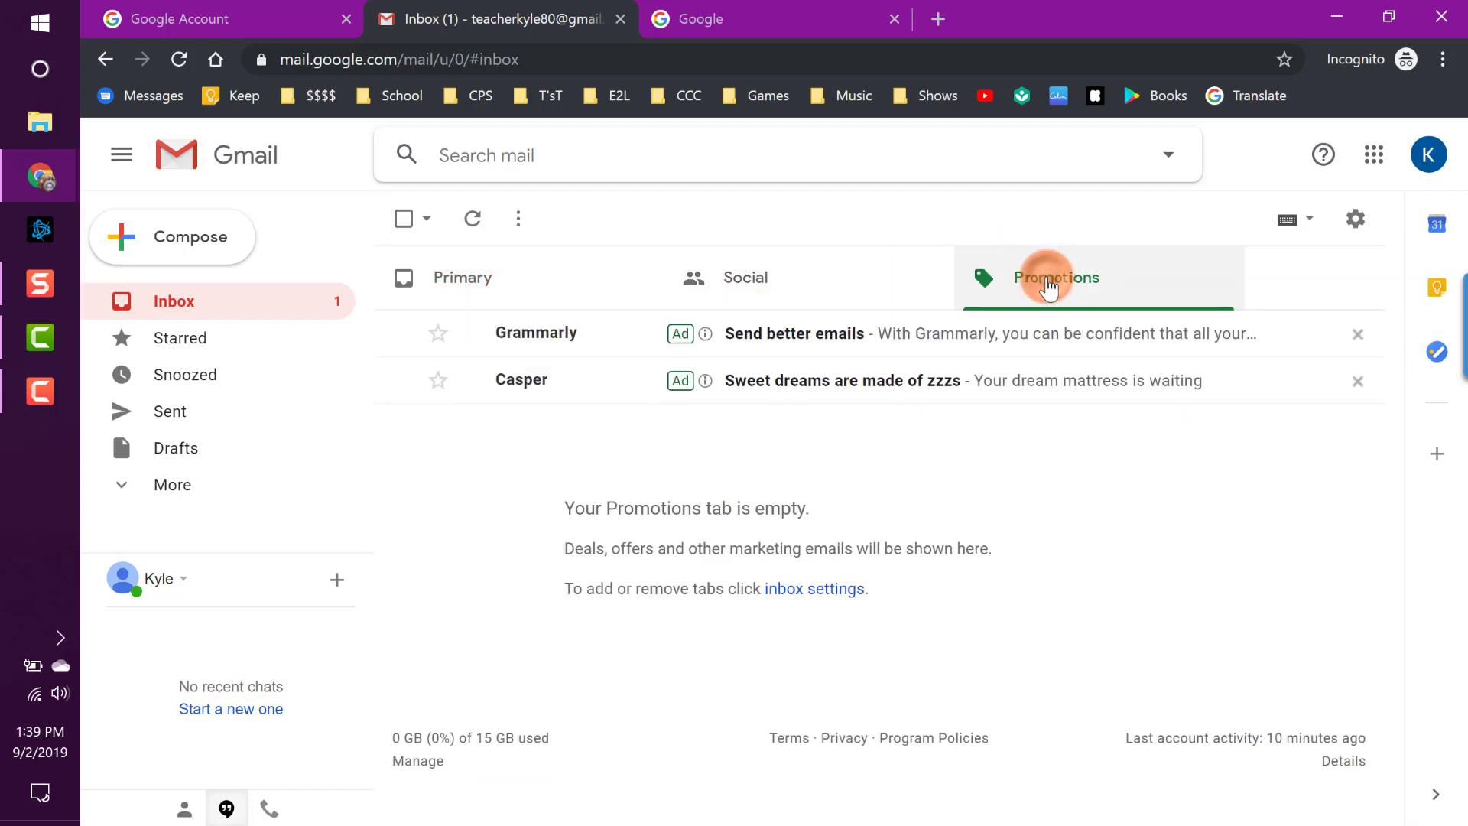
pyautogui.click(802, 306)
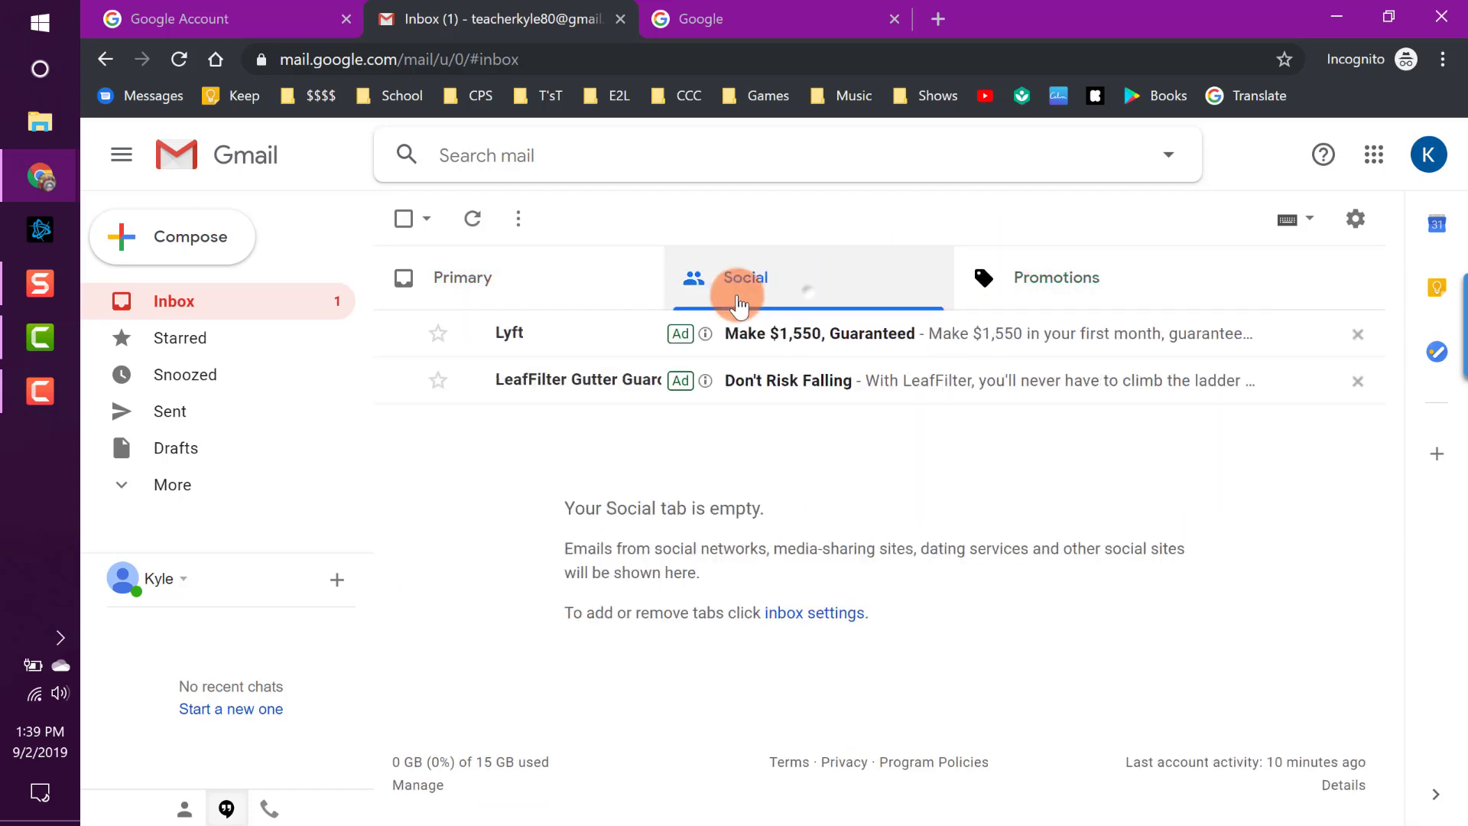
pyautogui.click(548, 274)
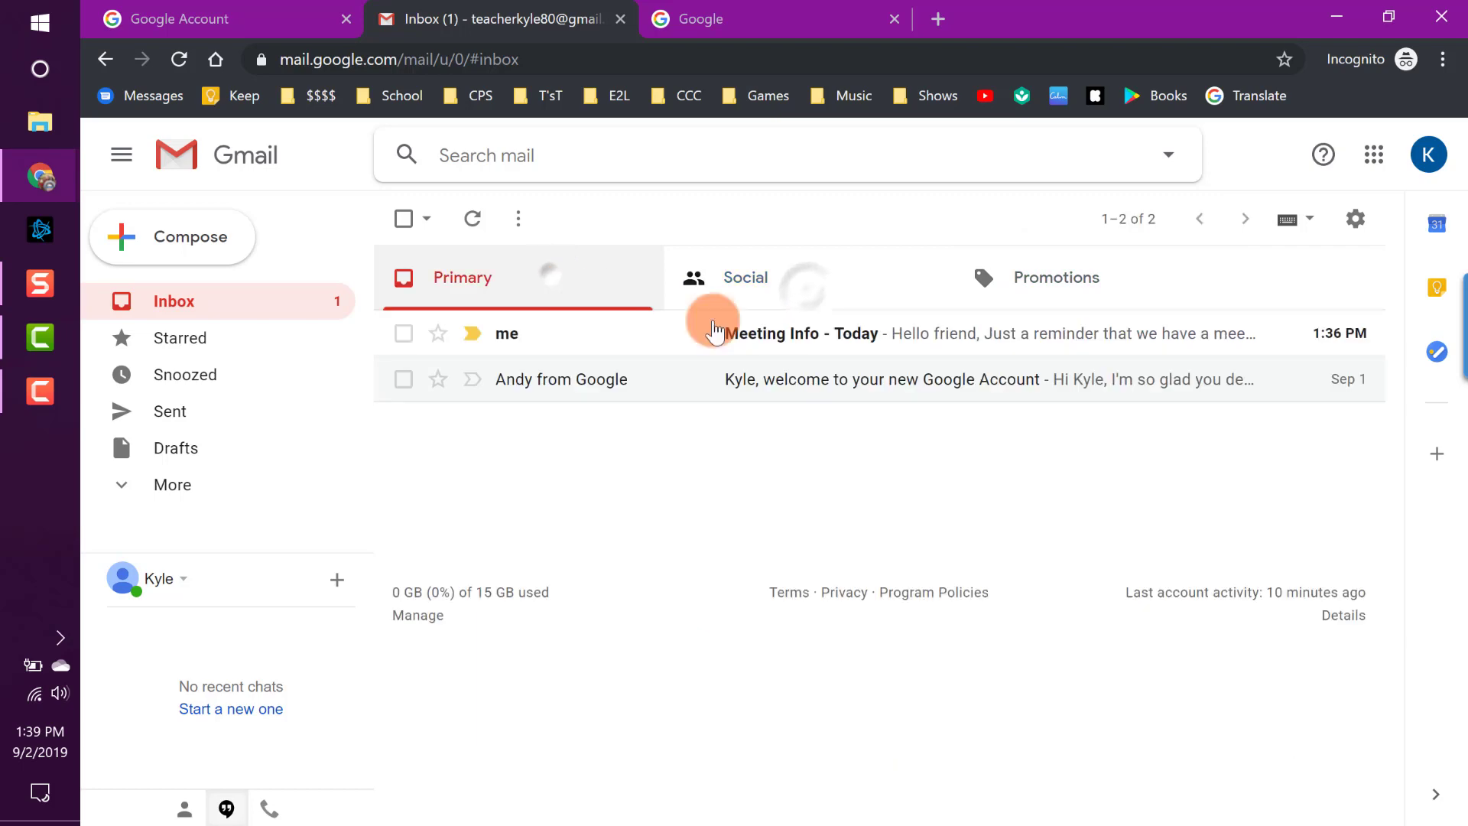
# Uncheck the Social and Promotions categories in Configure inbox and save.
pyautogui.click(1355, 222)
pyautogui.click(1300, 315)
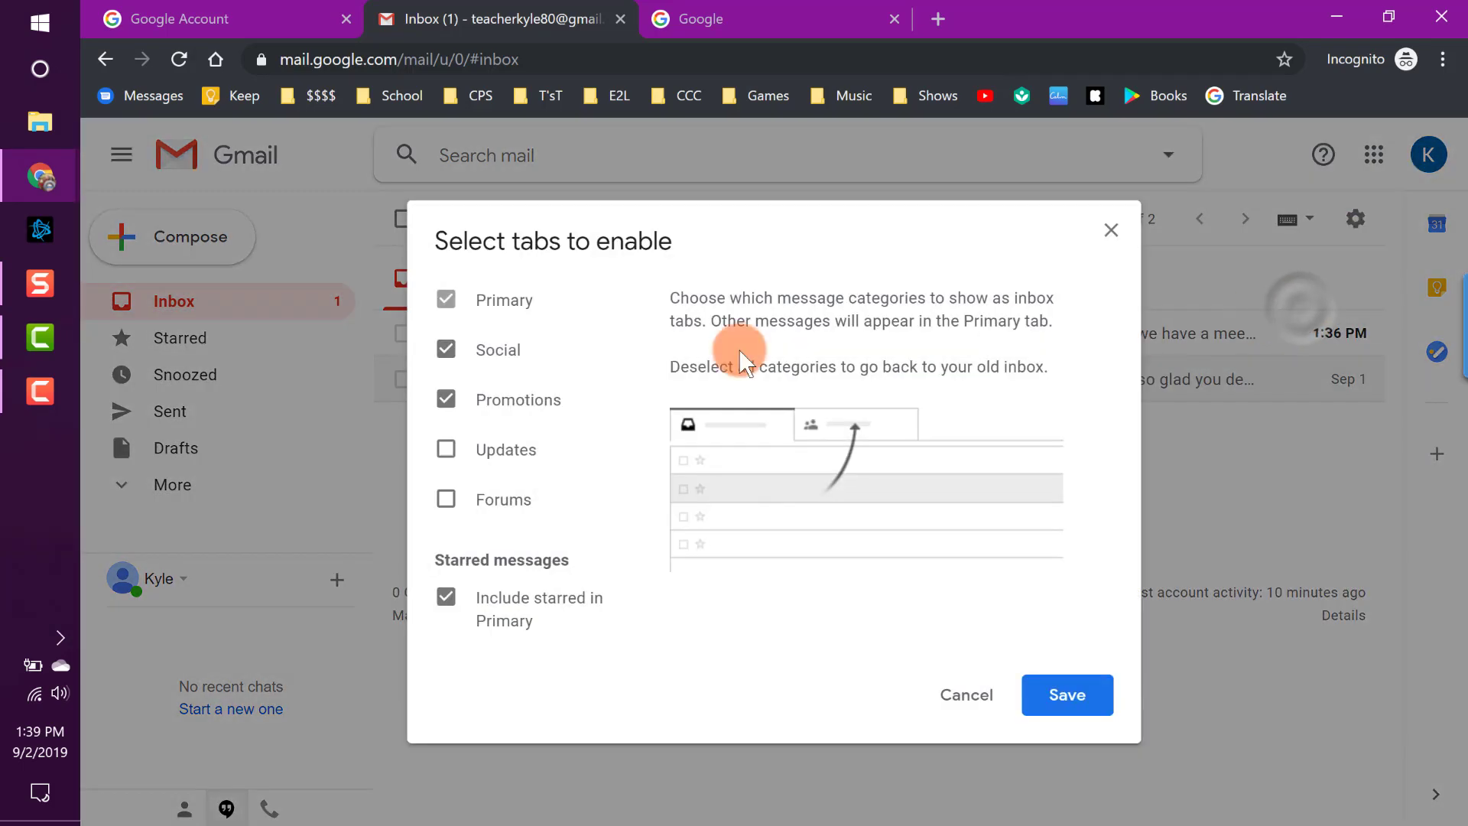
pyautogui.click(446, 349)
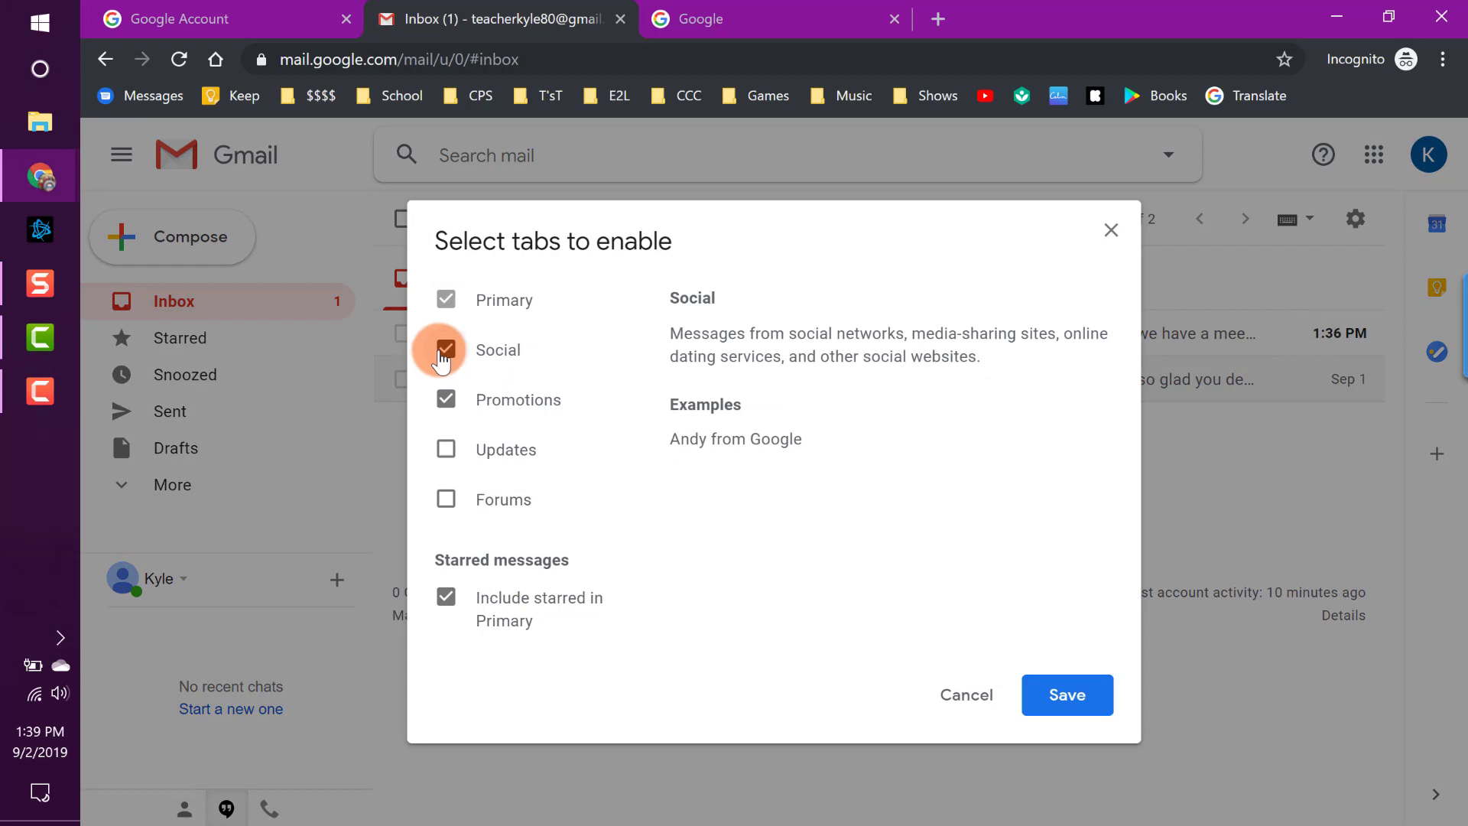
pyautogui.click(446, 399)
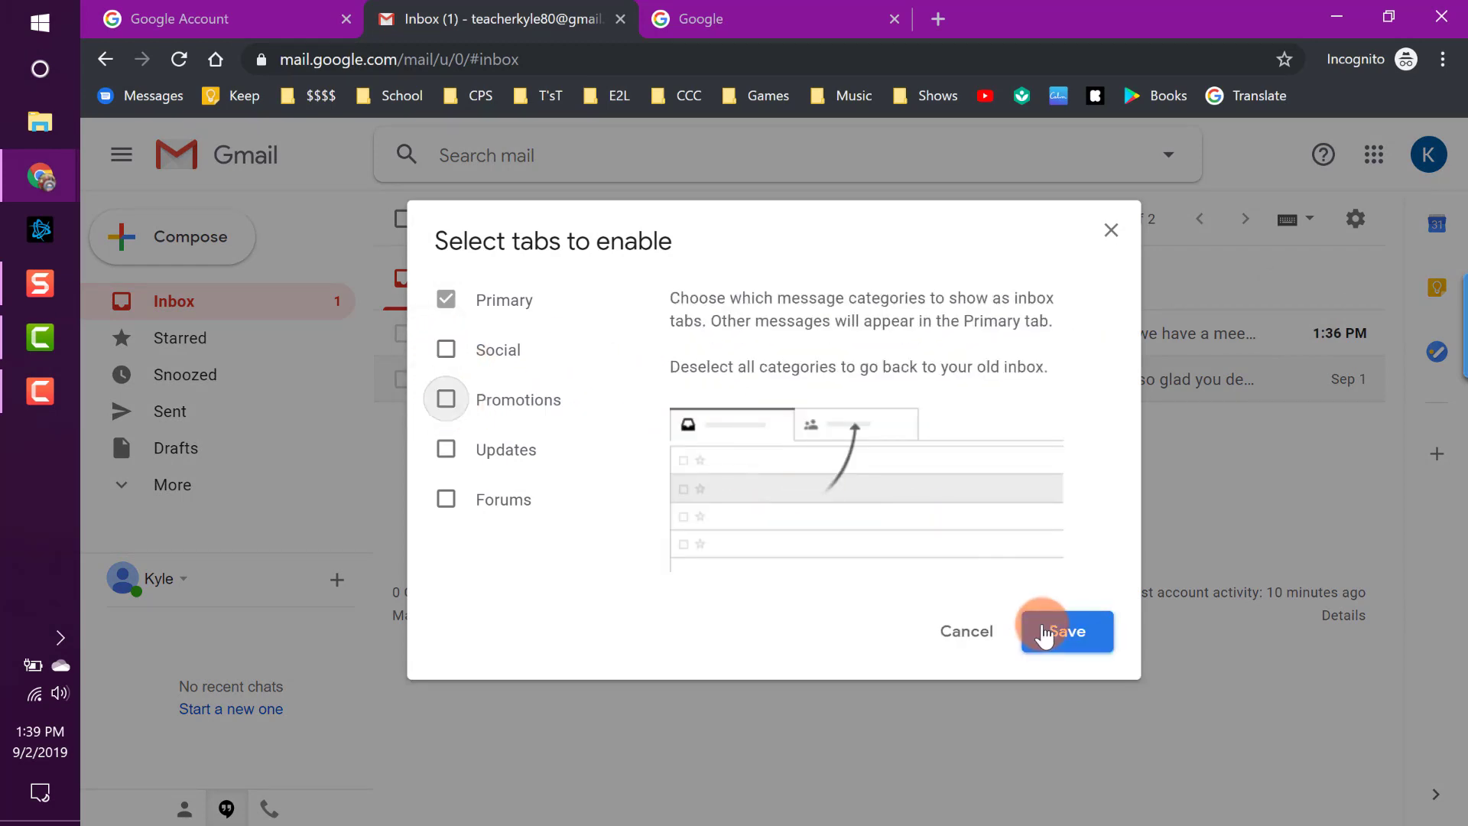
pyautogui.click(1065, 631)
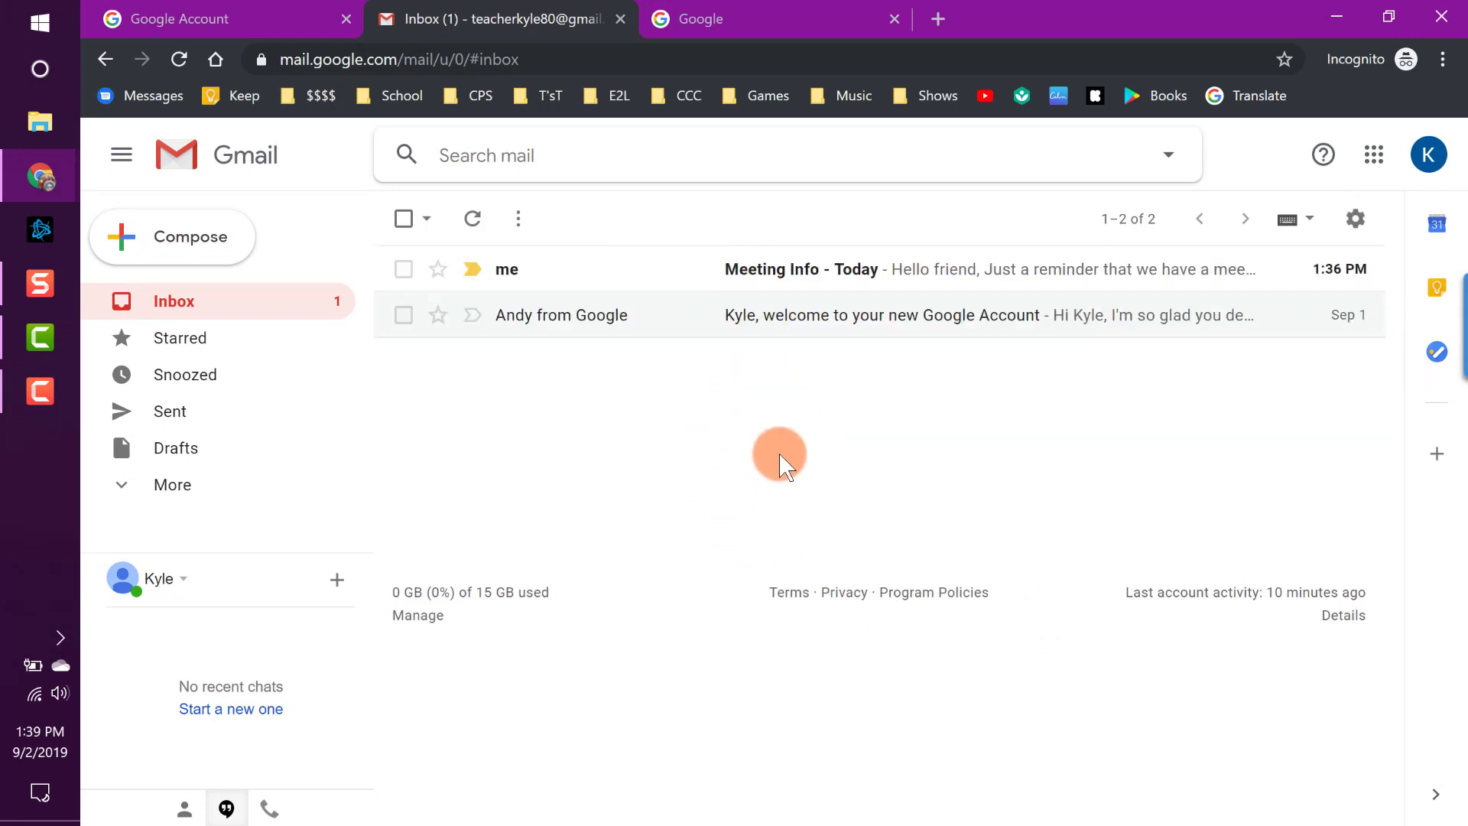
# Apply and save the autumn leaves photo theme from the Themes picker.
pyautogui.click(1353, 220)
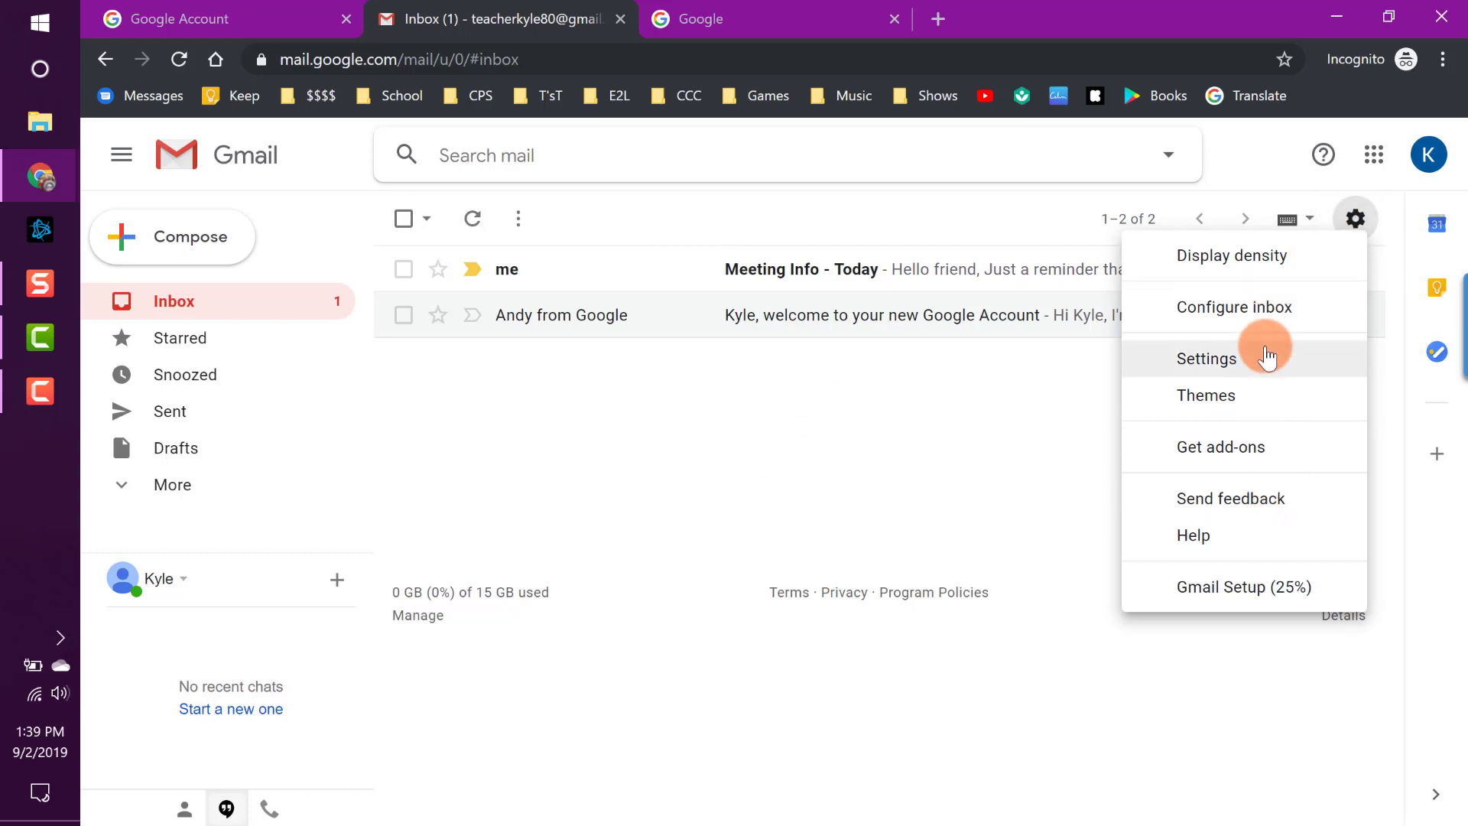
pyautogui.click(1273, 405)
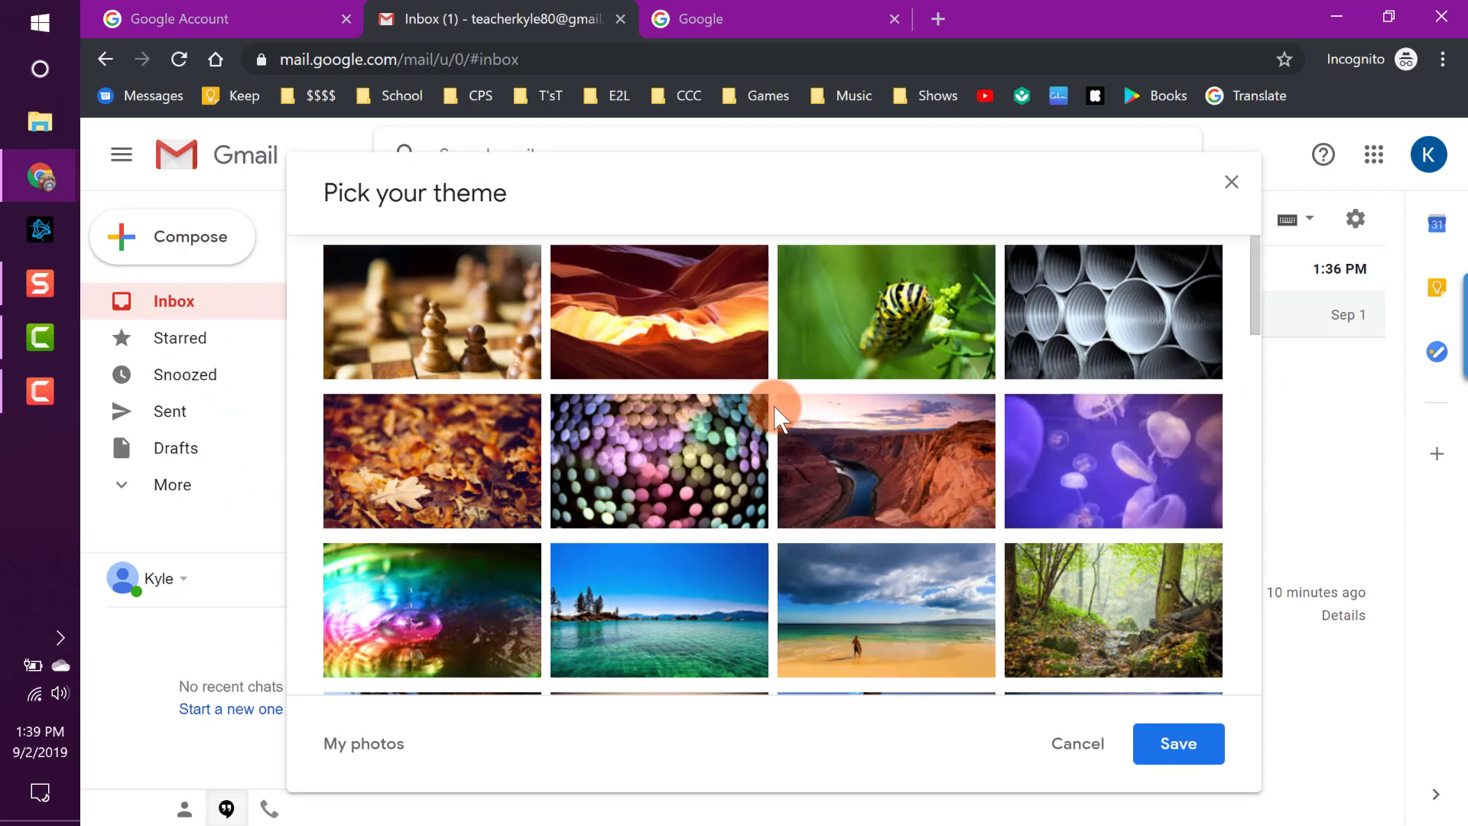
pyautogui.click(1231, 181)
pyautogui.click(1356, 220)
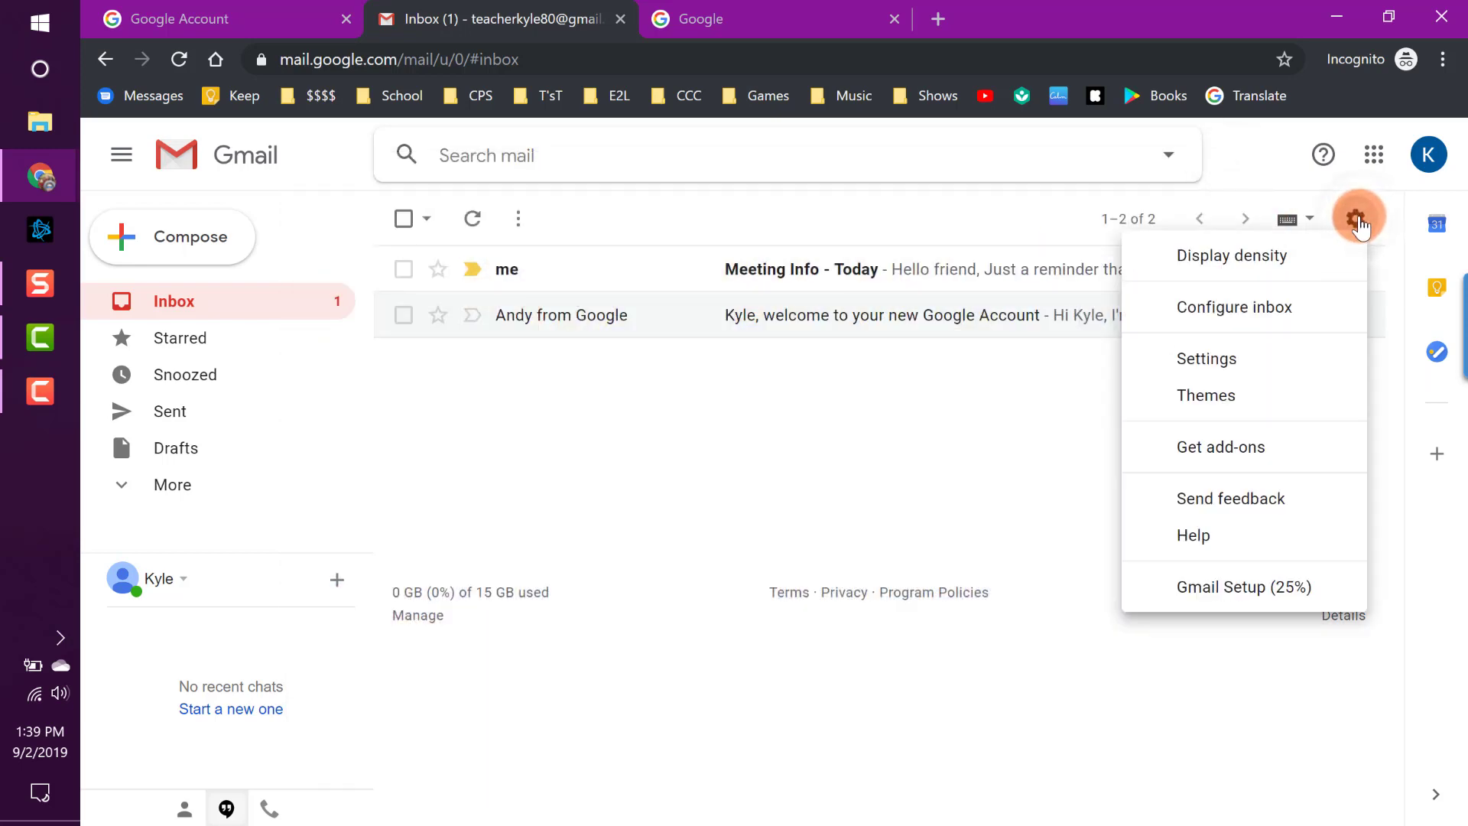
pyautogui.click(1281, 411)
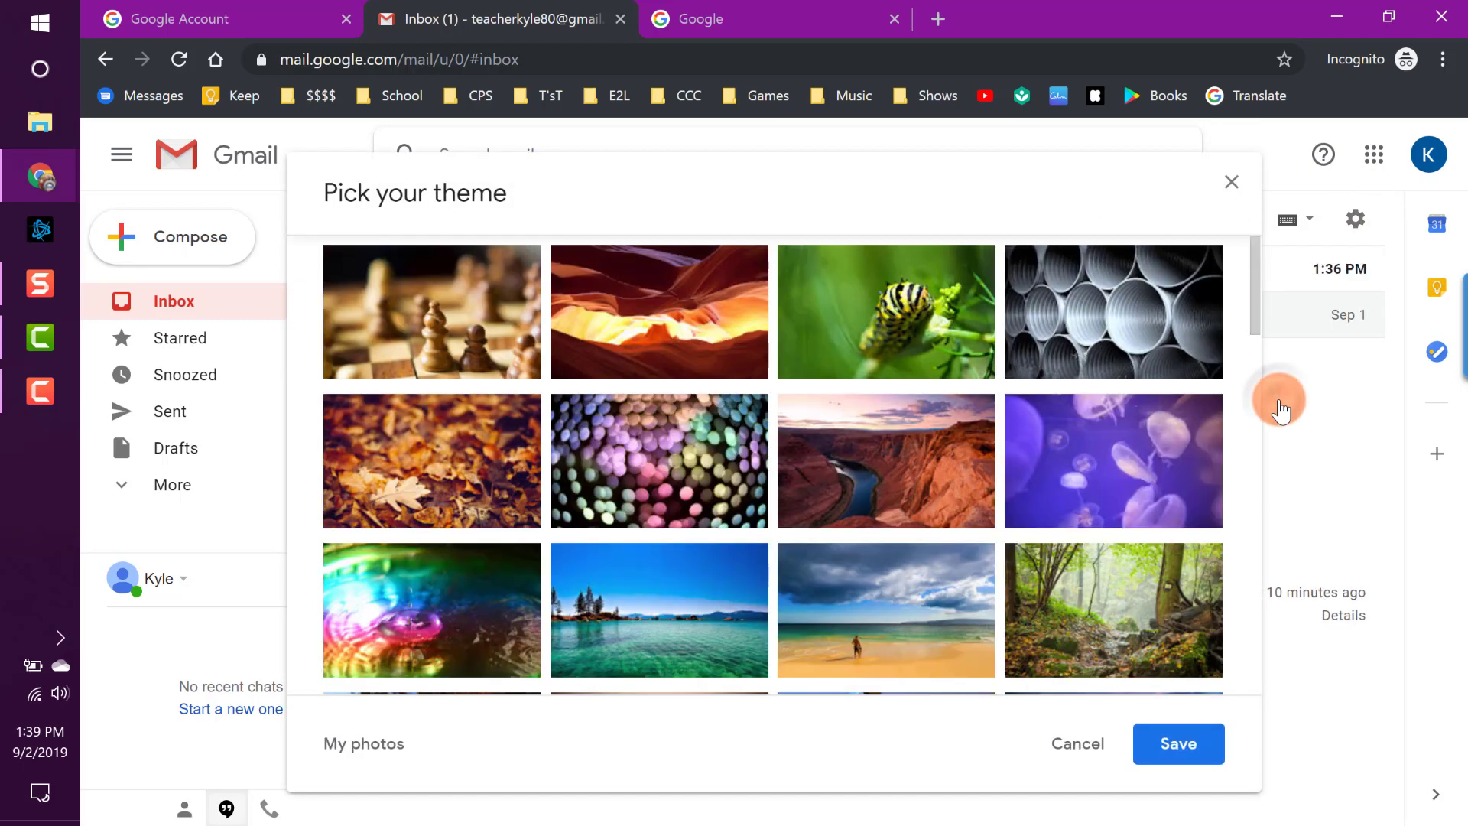
pyautogui.scroll(-3, 906, 457)
pyautogui.scroll(-10, 906, 457)
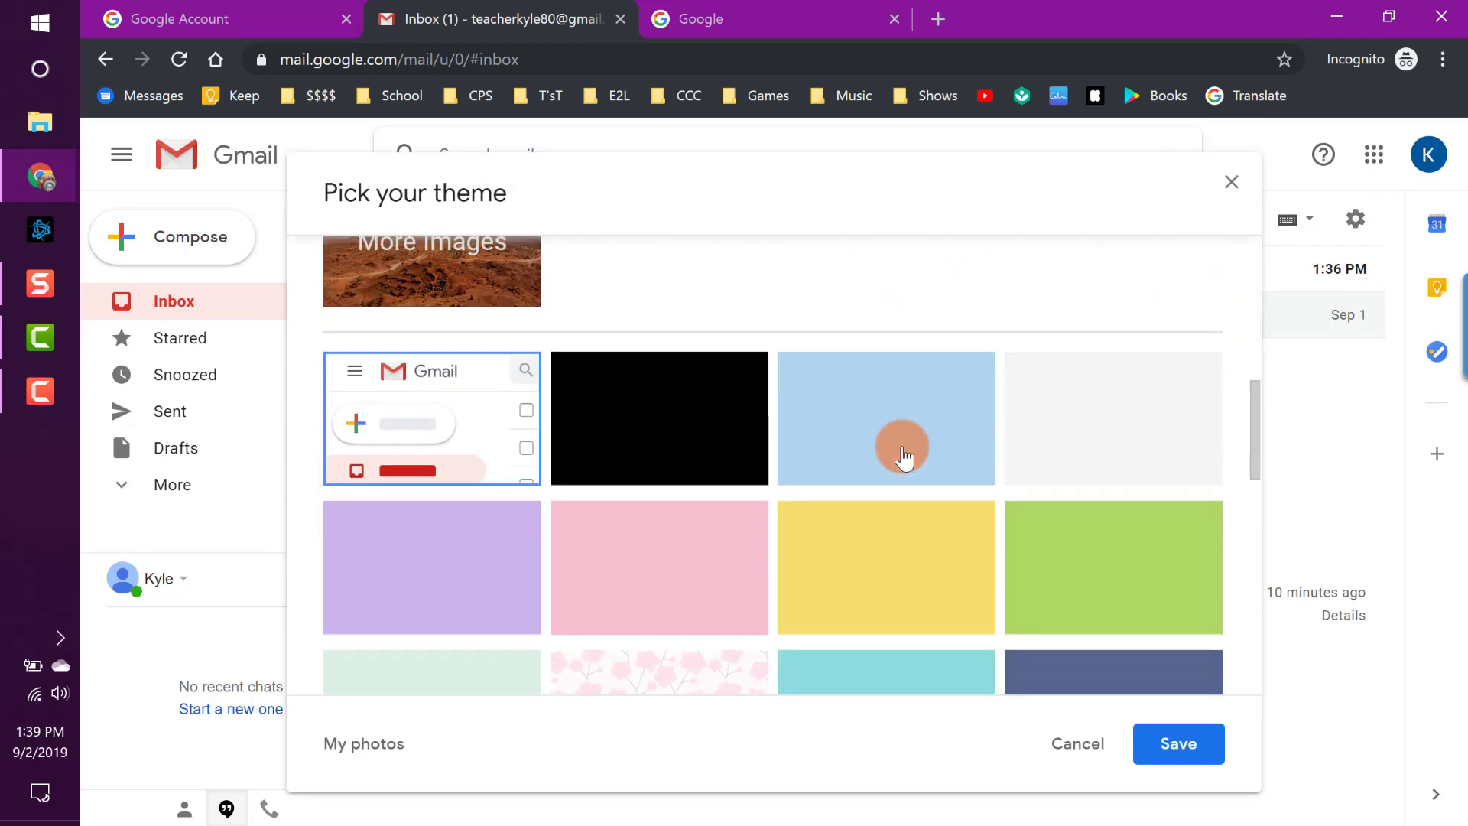
pyautogui.scroll(3, 906, 456)
pyautogui.scroll(8, 845, 474)
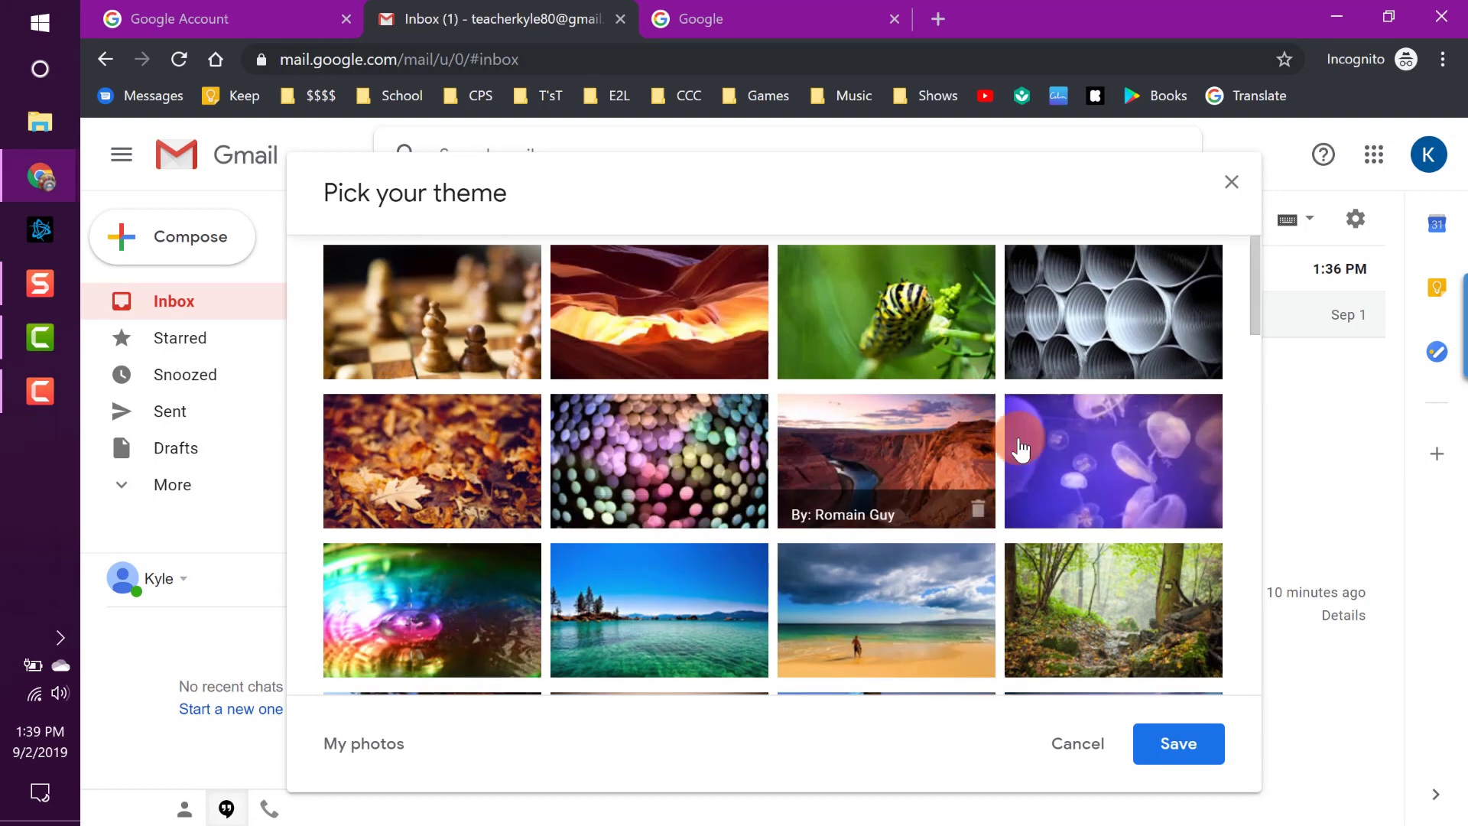
pyautogui.click(456, 464)
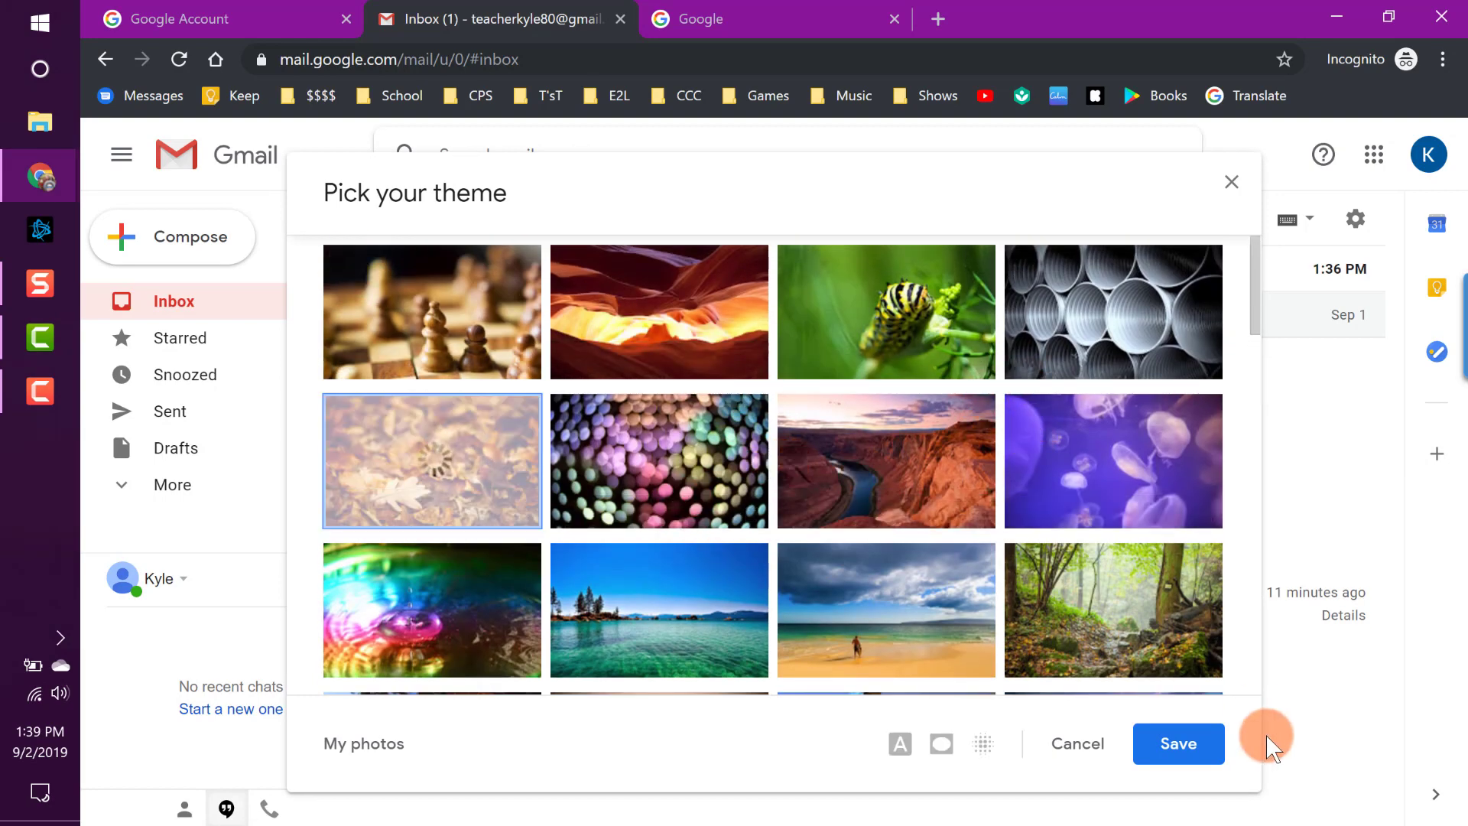
pyautogui.click(1181, 743)
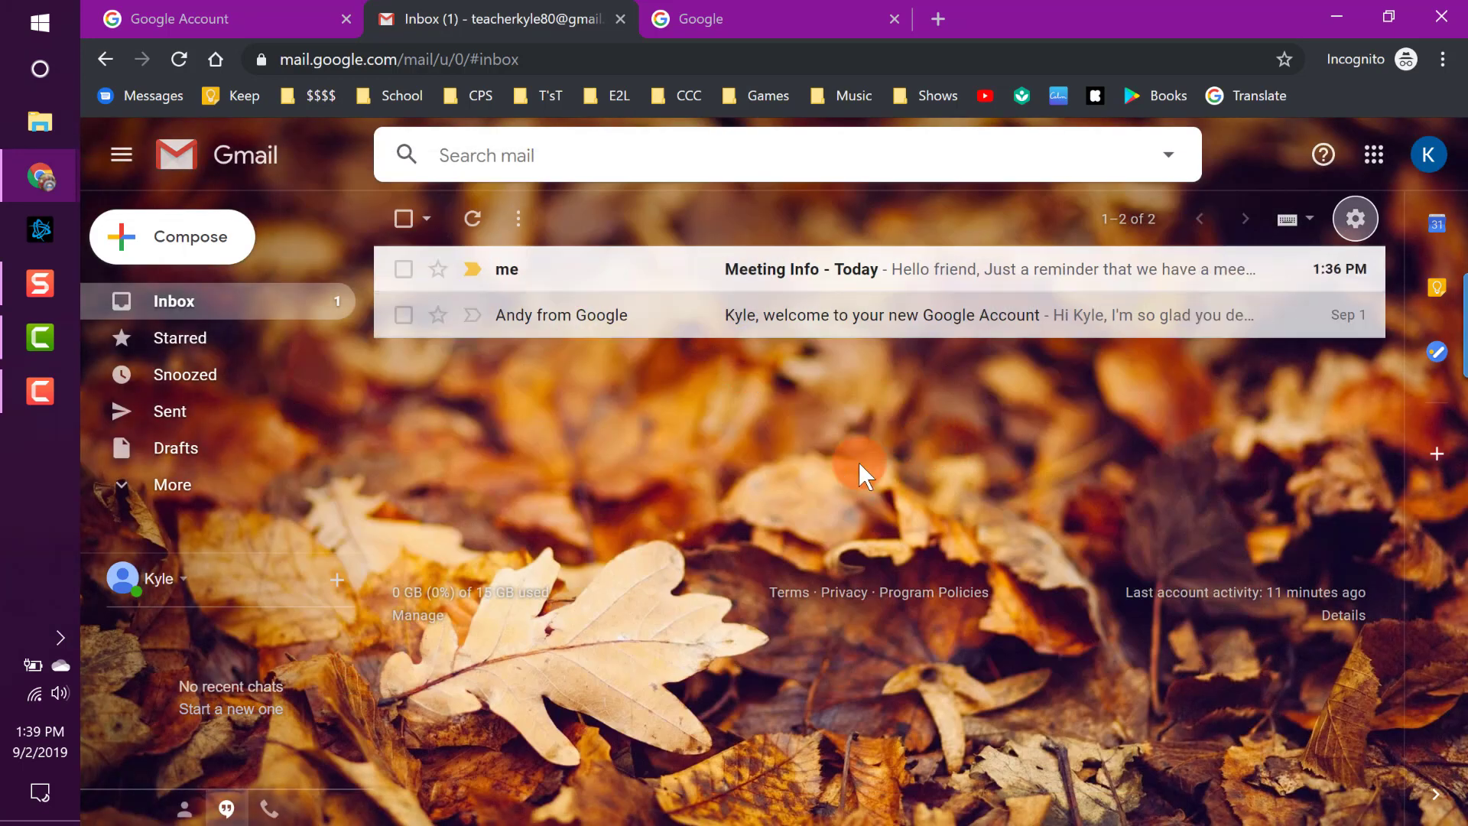
# Preview Soft Gray, then choose and save the Dark theme.
pyautogui.click(1353, 218)
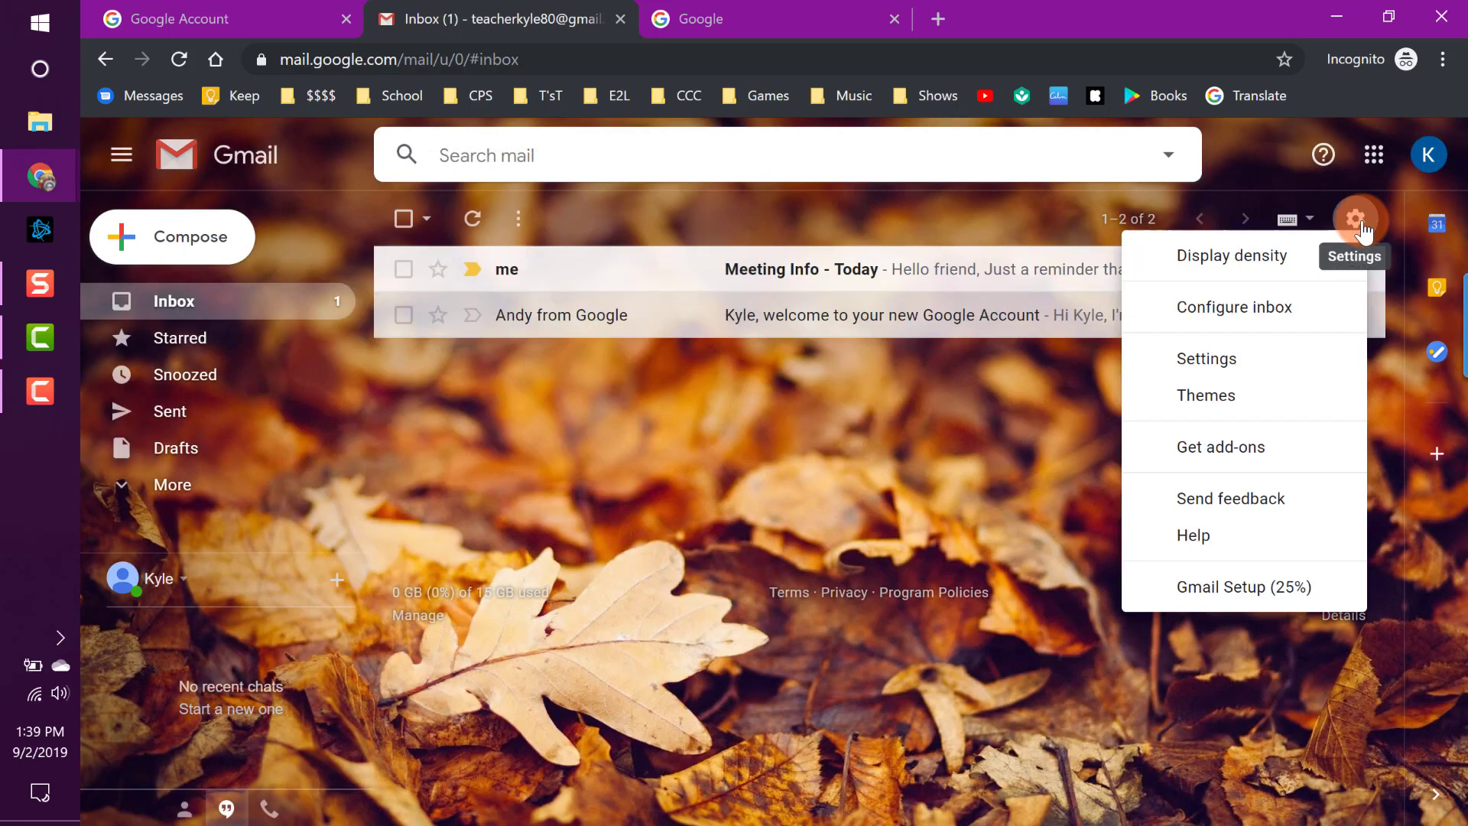
pyautogui.click(1277, 412)
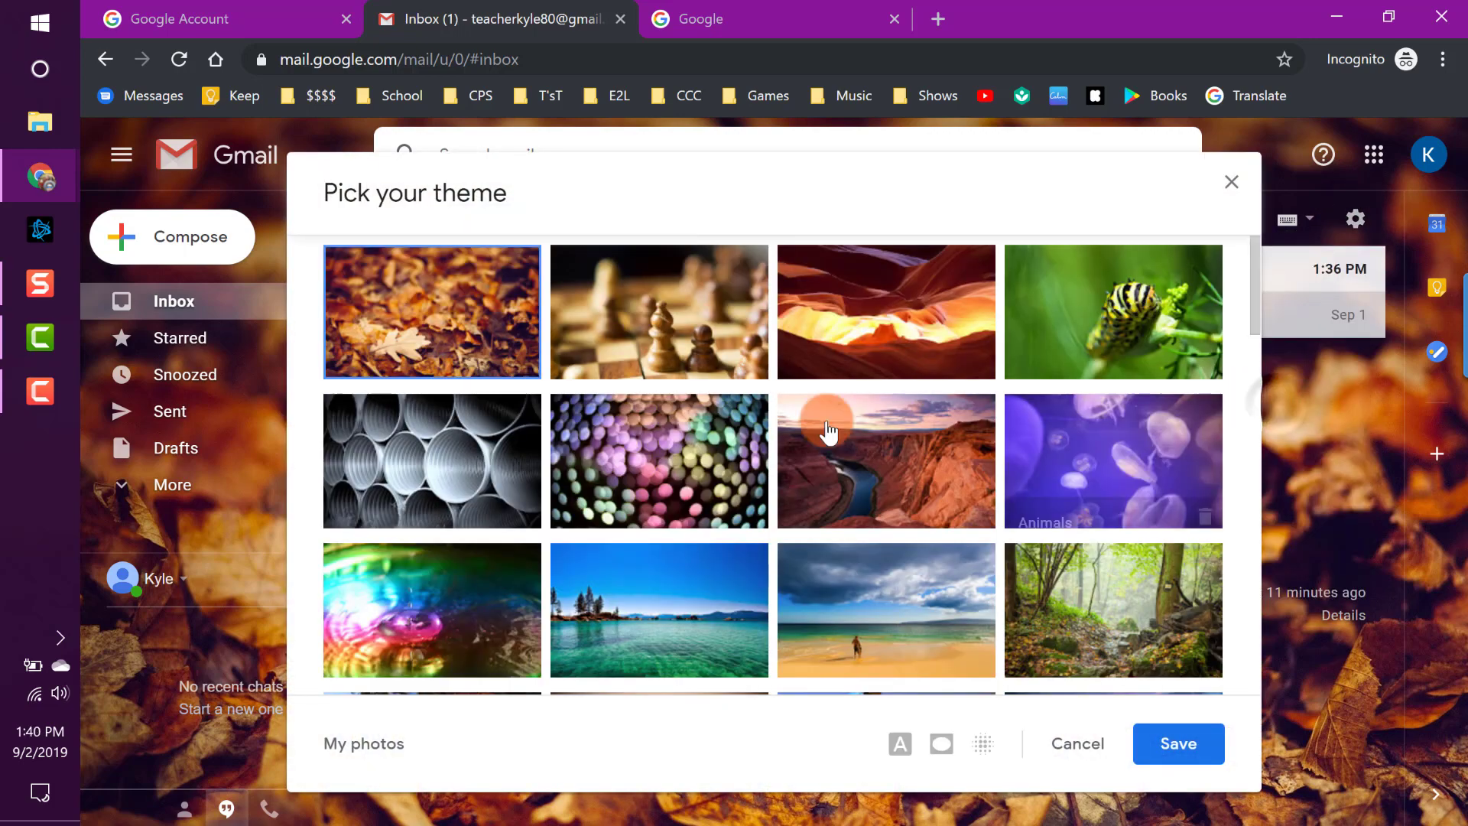
pyautogui.scroll(-10, 825, 428)
pyautogui.scroll(2, 824, 428)
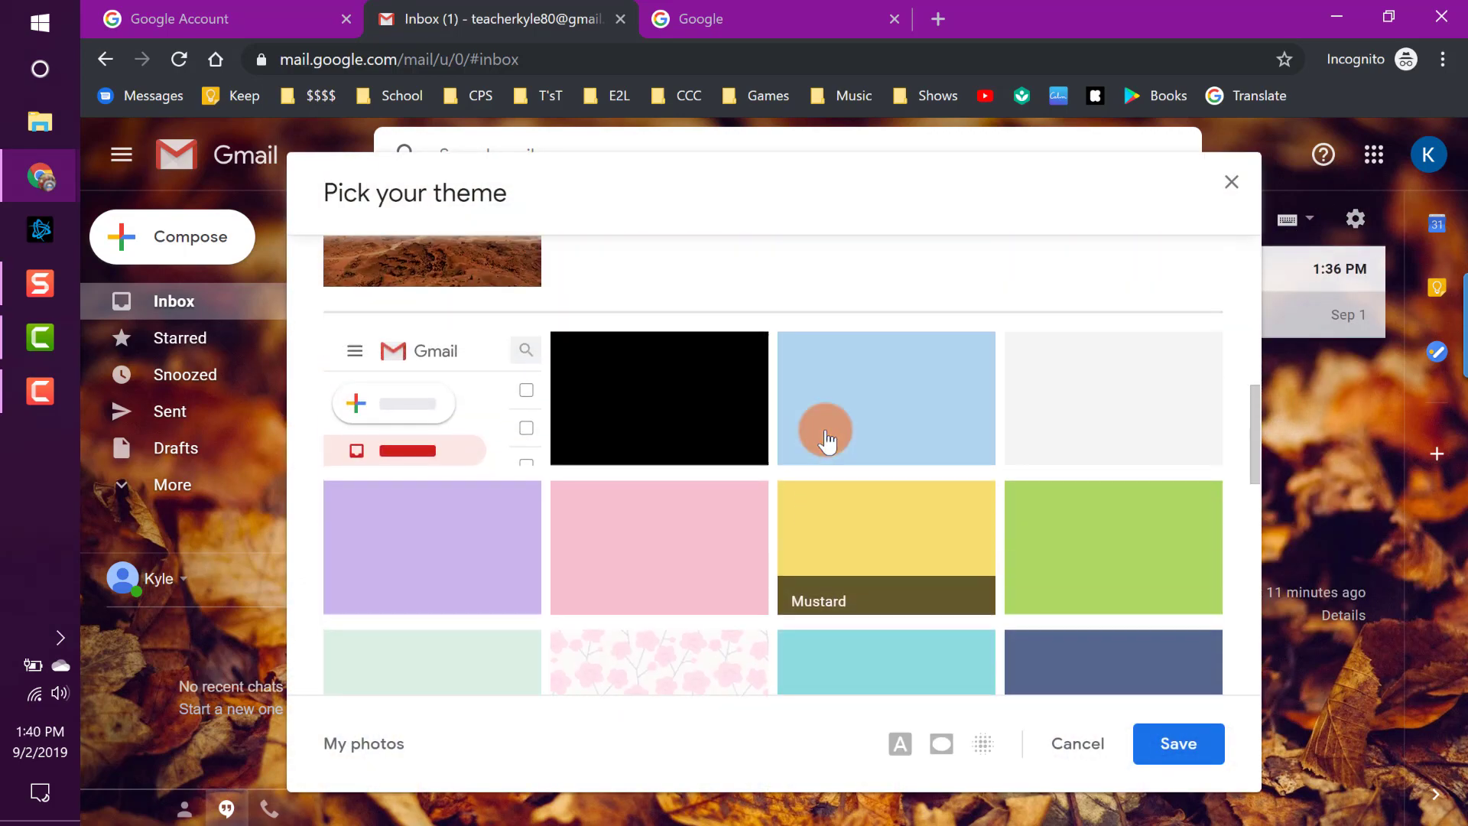
pyautogui.click(1073, 386)
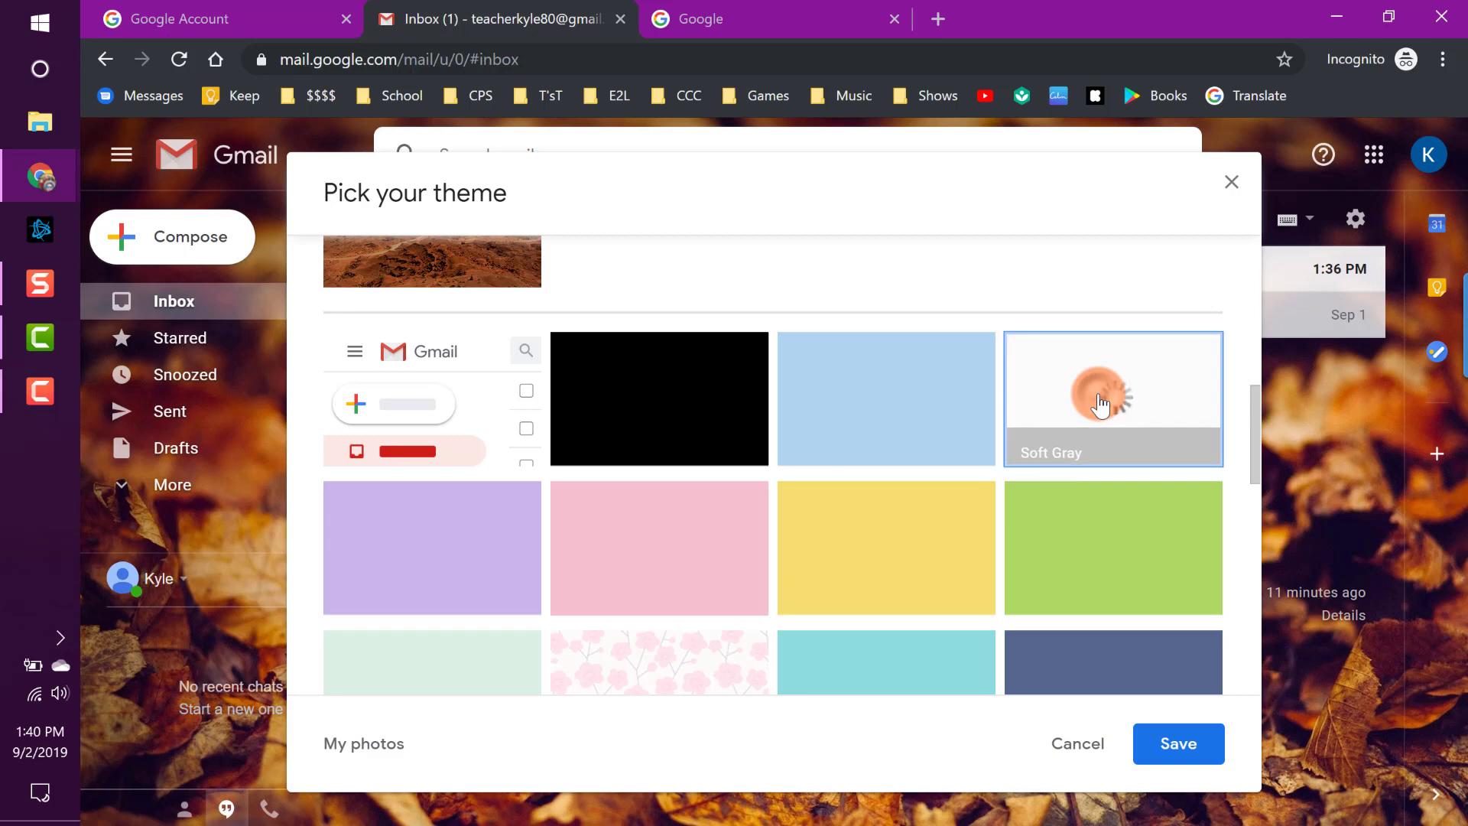
pyautogui.click(691, 383)
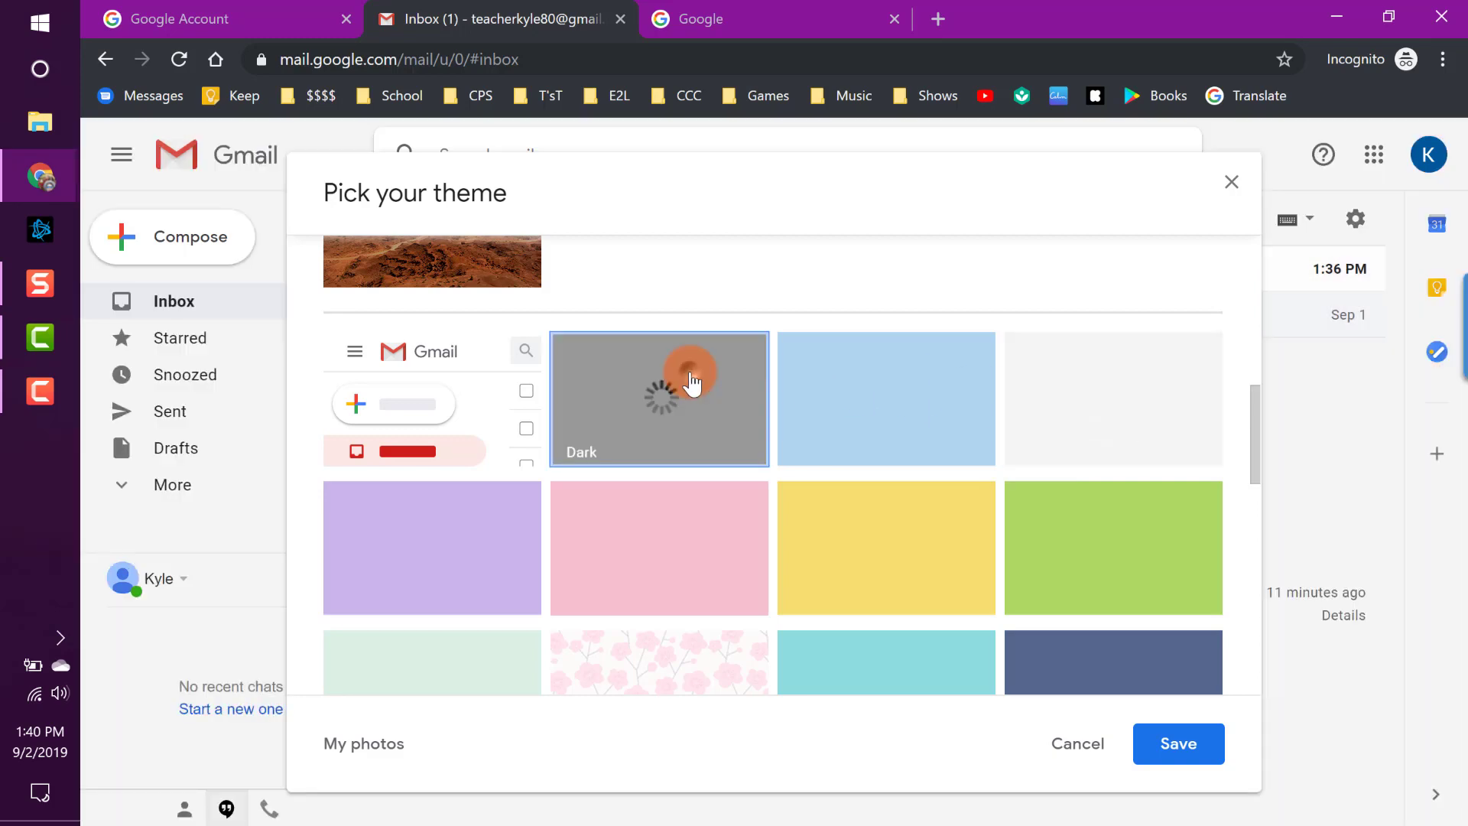
pyautogui.click(1193, 743)
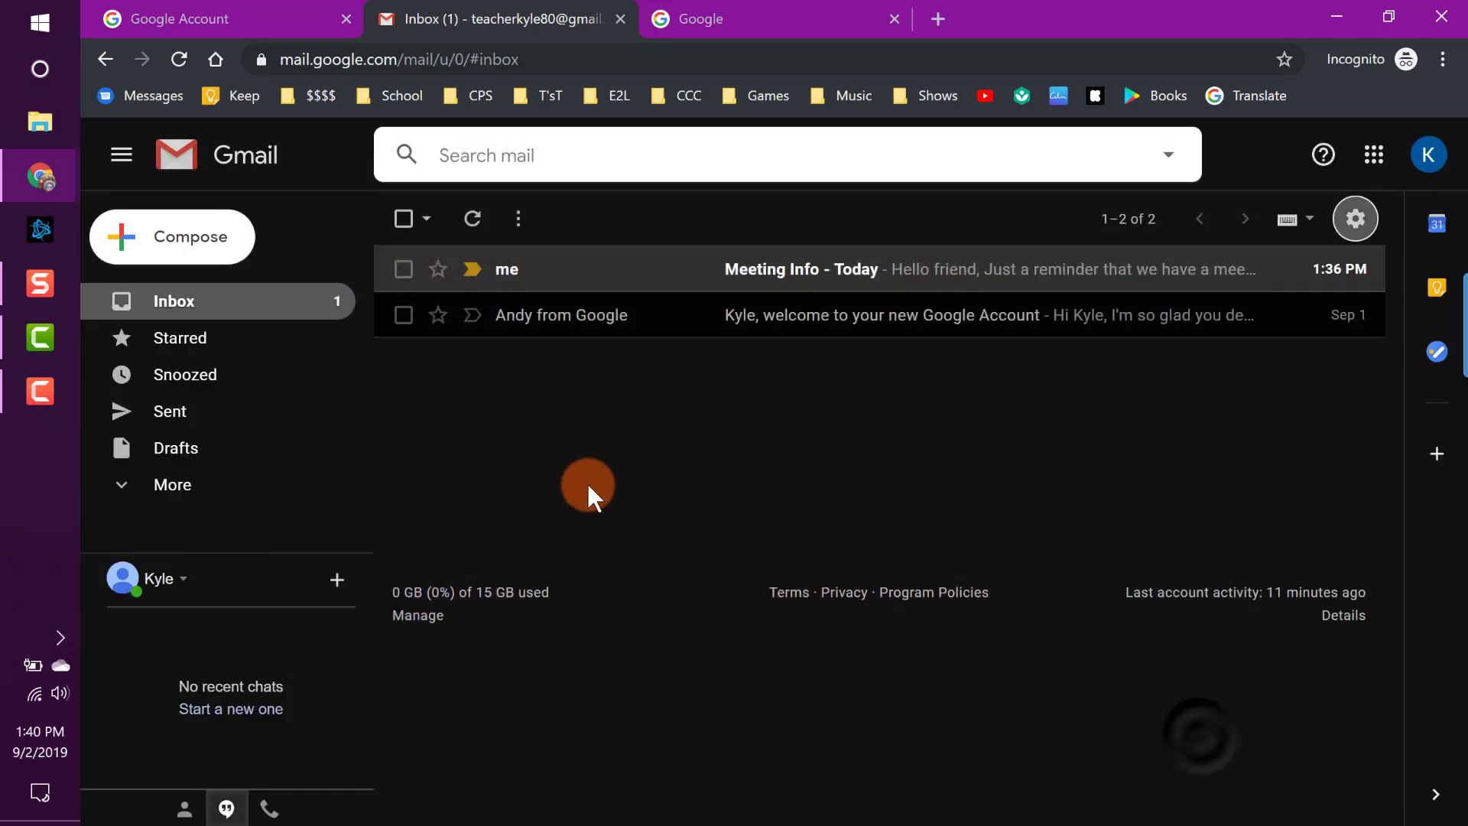